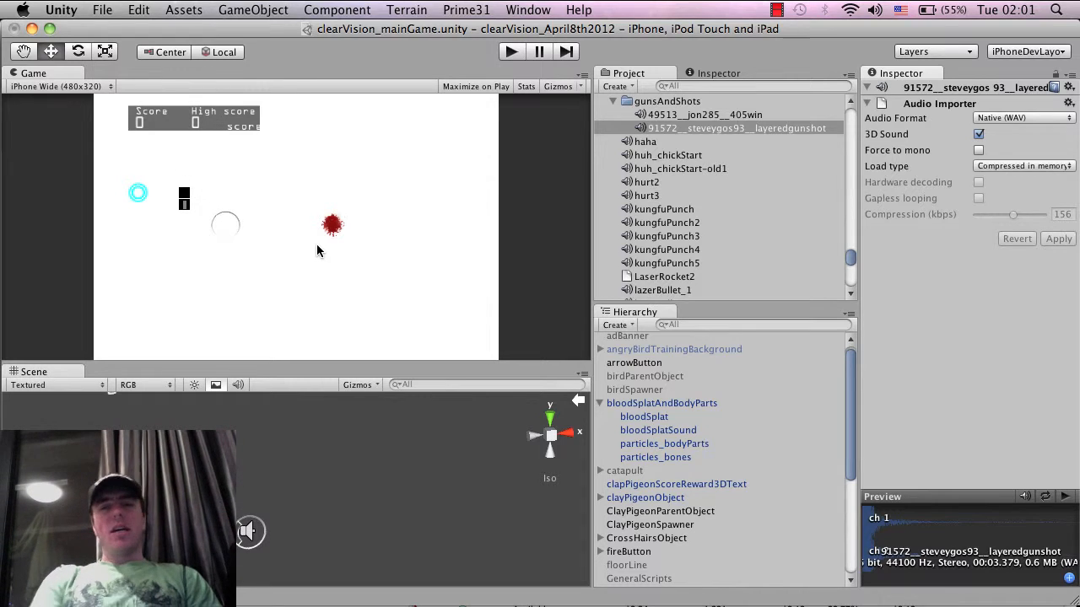
Inspect the bloodSplatAndBodyParts object and its bloodSplat, particles_bodyParts and bloodSplatSound children
{"action": "left_click", "coordinate": [700, 402]}
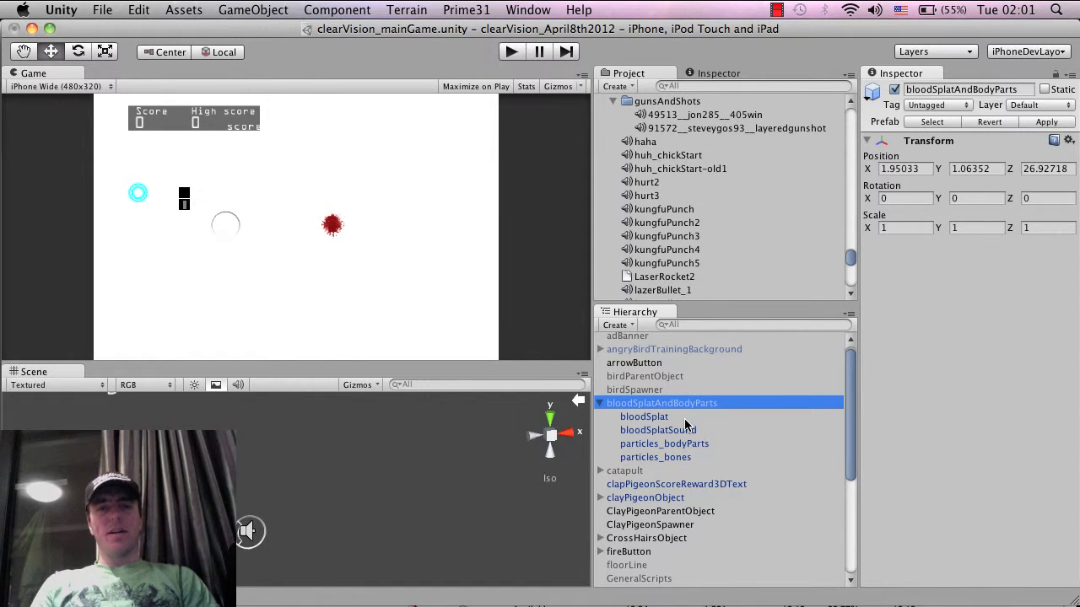
{"action": "left_click", "coordinate": [685, 419]}
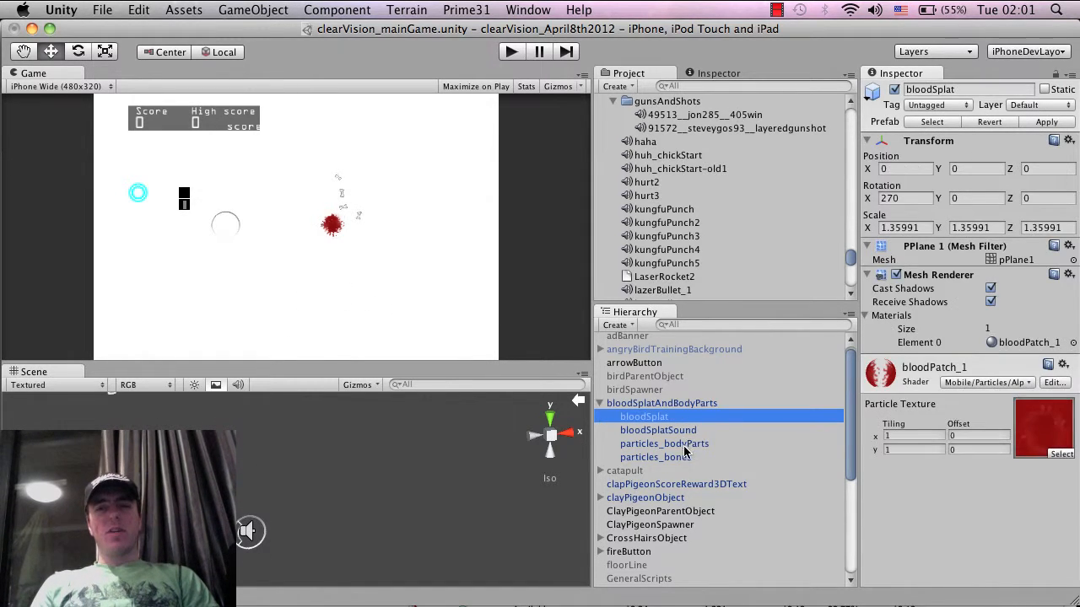
{"action": "left_click", "coordinate": [685, 445]}
{"action": "left_click", "coordinate": [681, 431]}
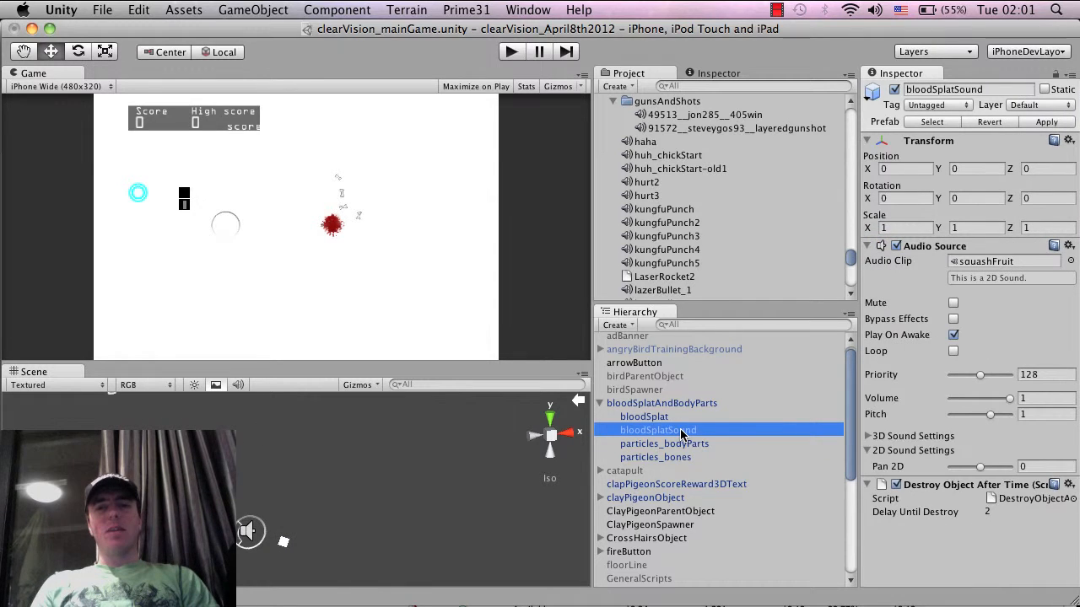
Run the game twice to test the blood splat effect and its sound, stopping after each run
{"action": "left_click", "coordinate": [513, 52]}
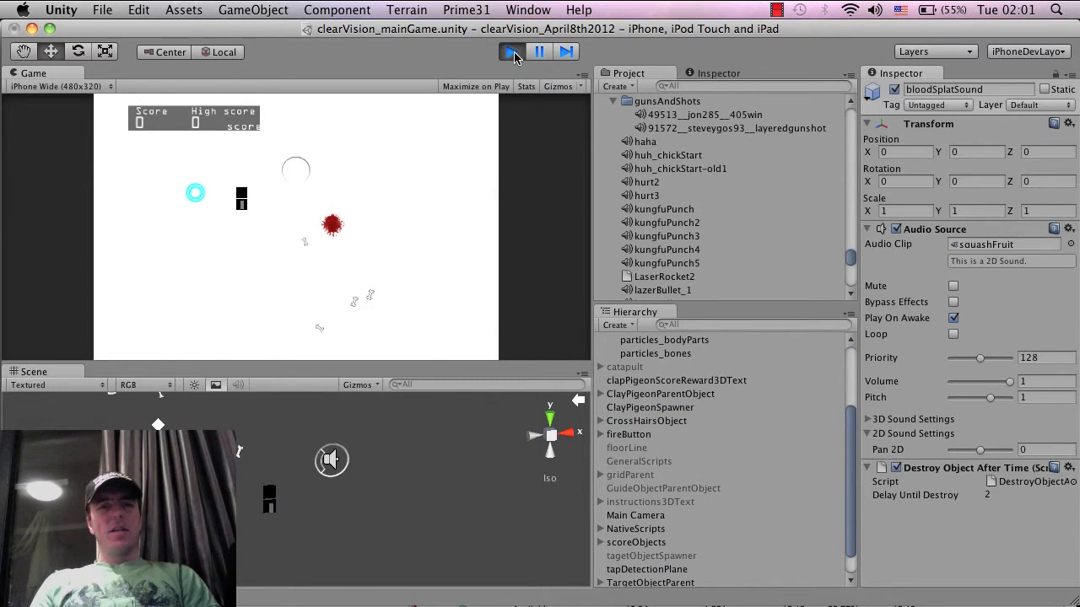
{"action": "left_click", "coordinate": [513, 52]}
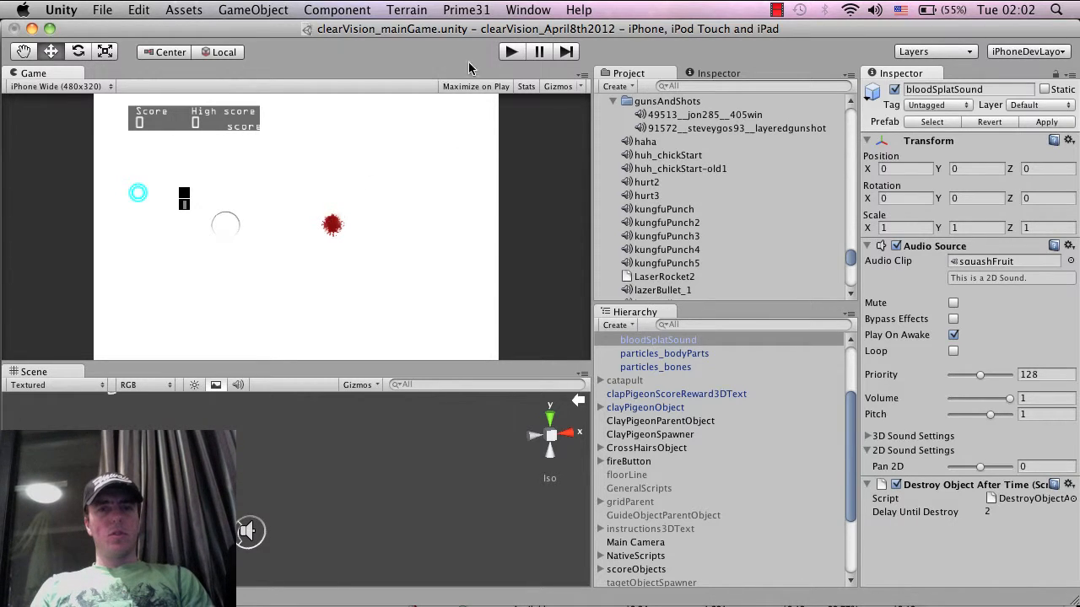
{"action": "left_click", "coordinate": [511, 52]}
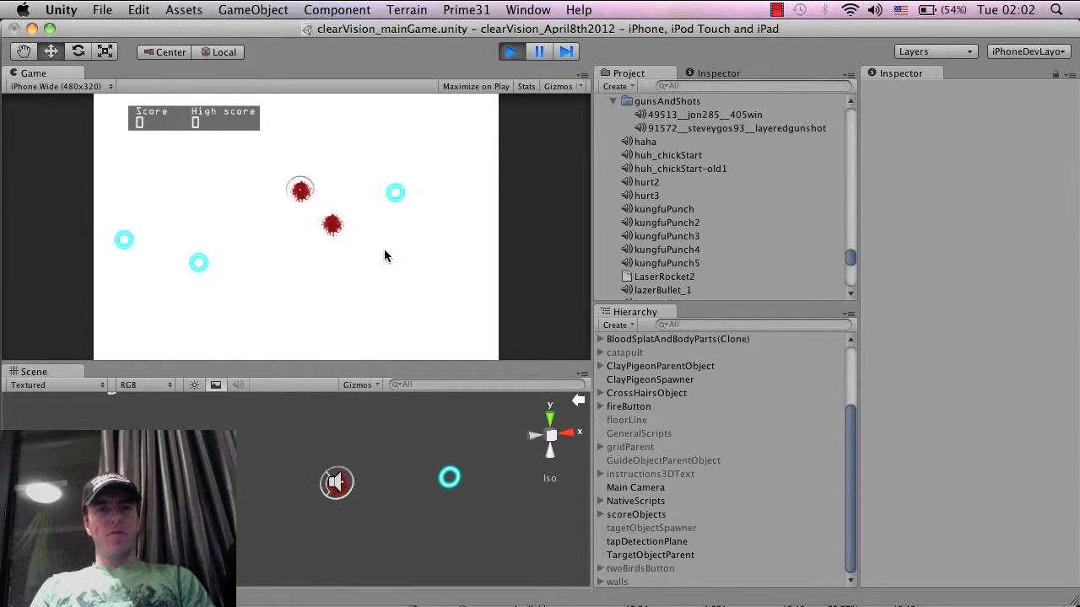
{"action": "left_click", "coordinate": [511, 52]}
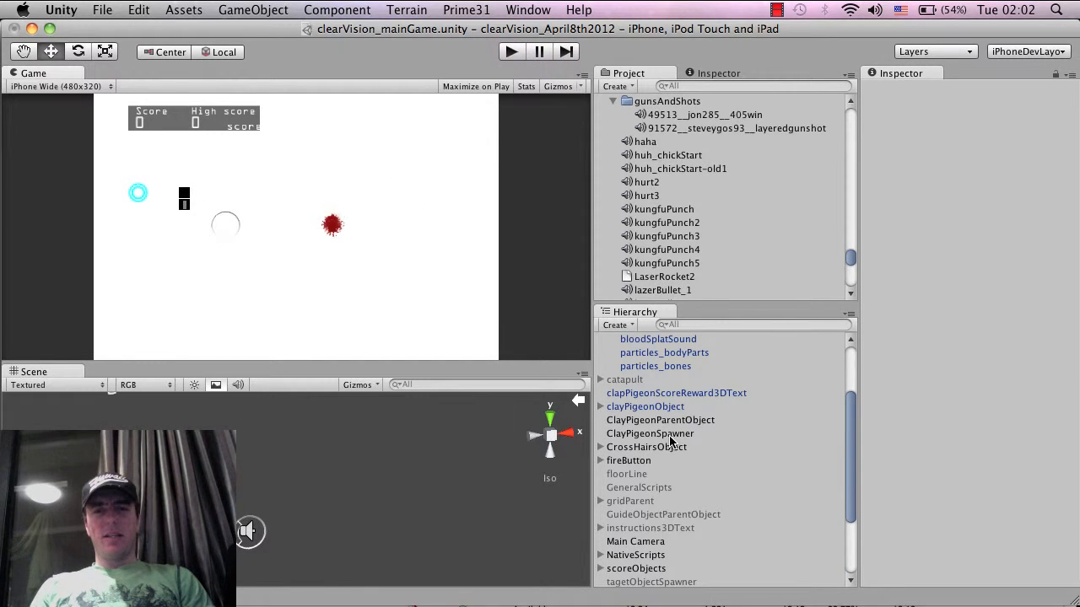
Compare the 405win and layeredgunshot audio clips in the gunsAndShots folder by playing their previews
{"action": "scroll", "coordinate": [670, 441], "scroll_direction": "up", "scroll_amount": 3}
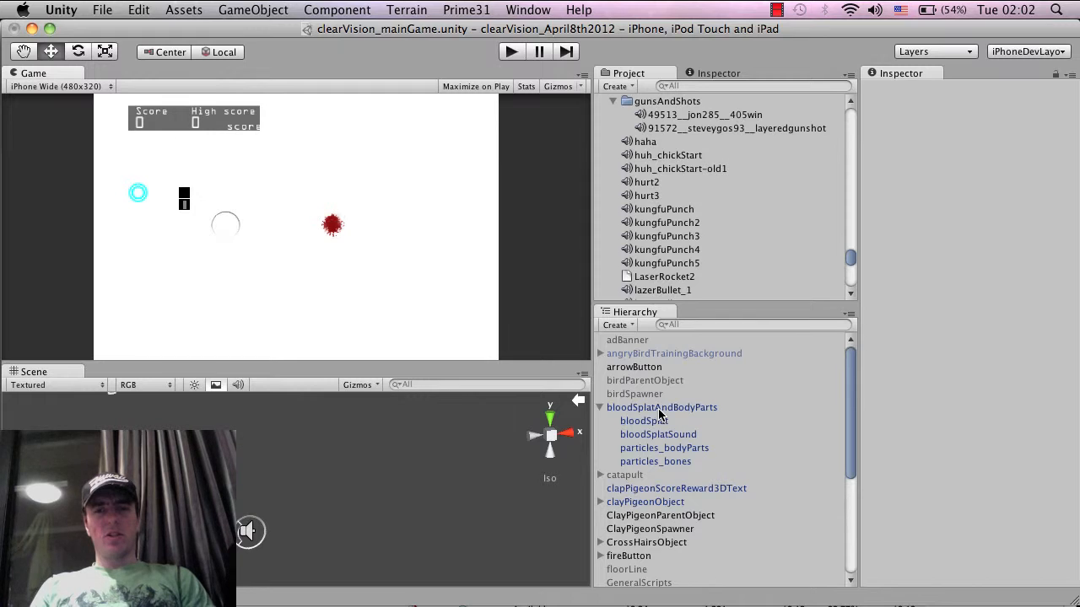
{"action": "scroll", "coordinate": [666, 428], "scroll_direction": "down", "scroll_amount": 5}
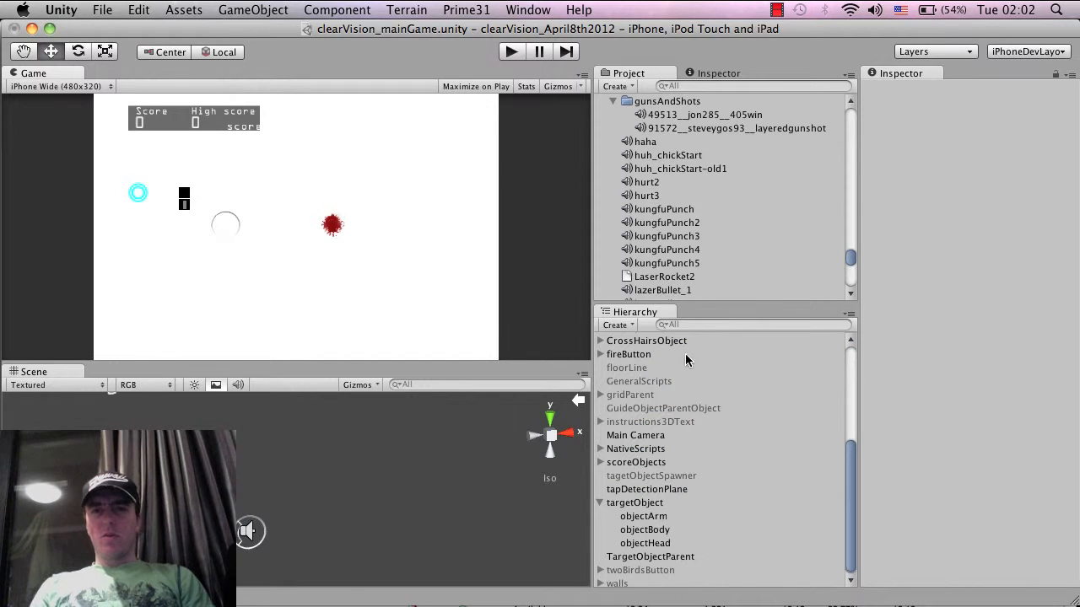
{"action": "scroll", "coordinate": [709, 220], "scroll_direction": "up", "scroll_amount": 1}
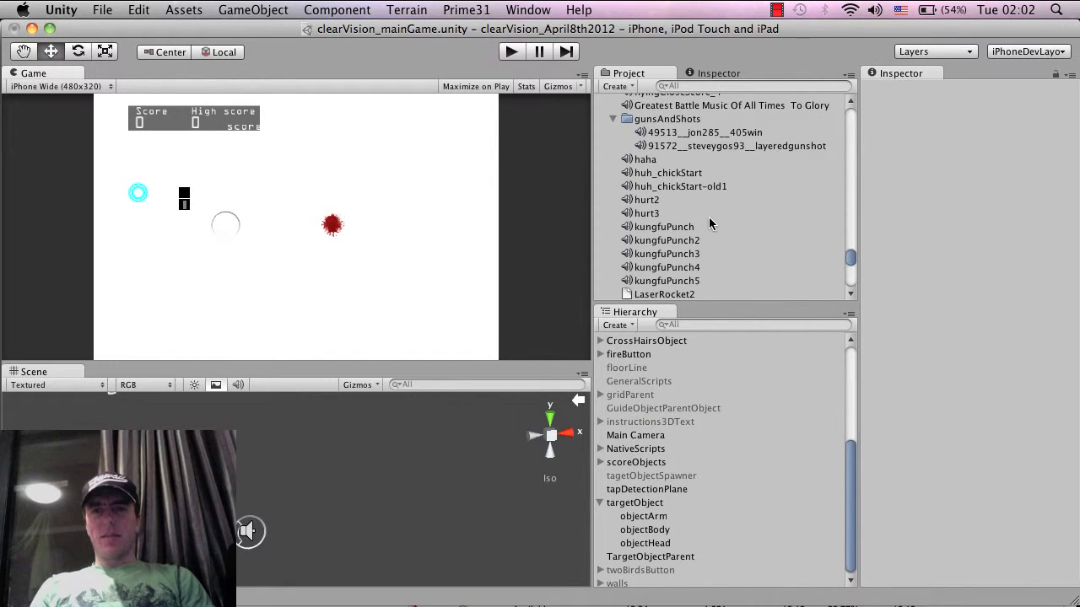
{"action": "left_click", "coordinate": [709, 136]}
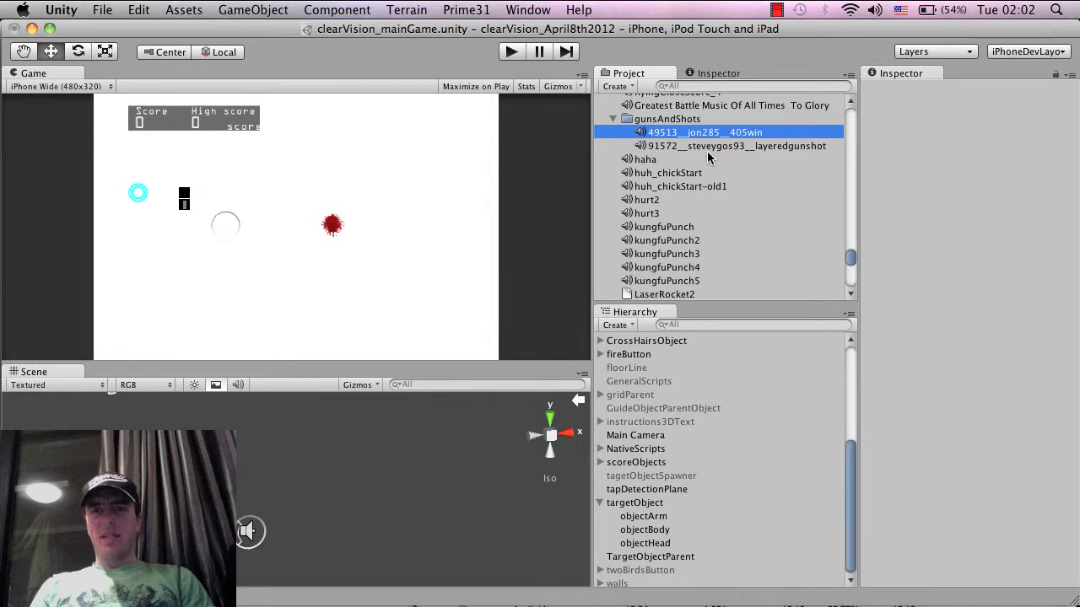
{"action": "left_click", "coordinate": [711, 147]}
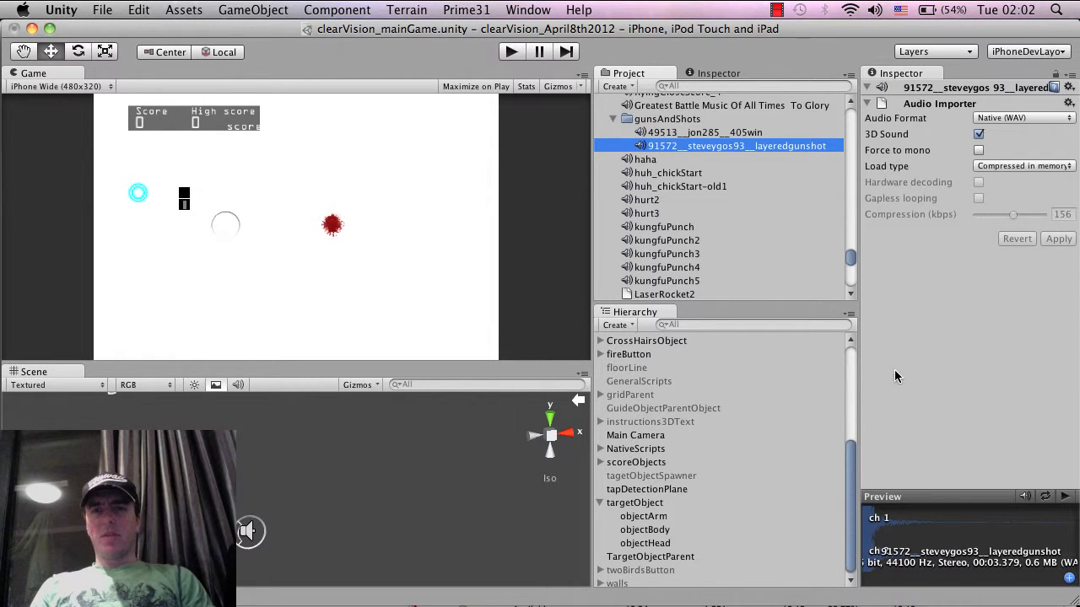
{"action": "left_click", "coordinate": [751, 133]}
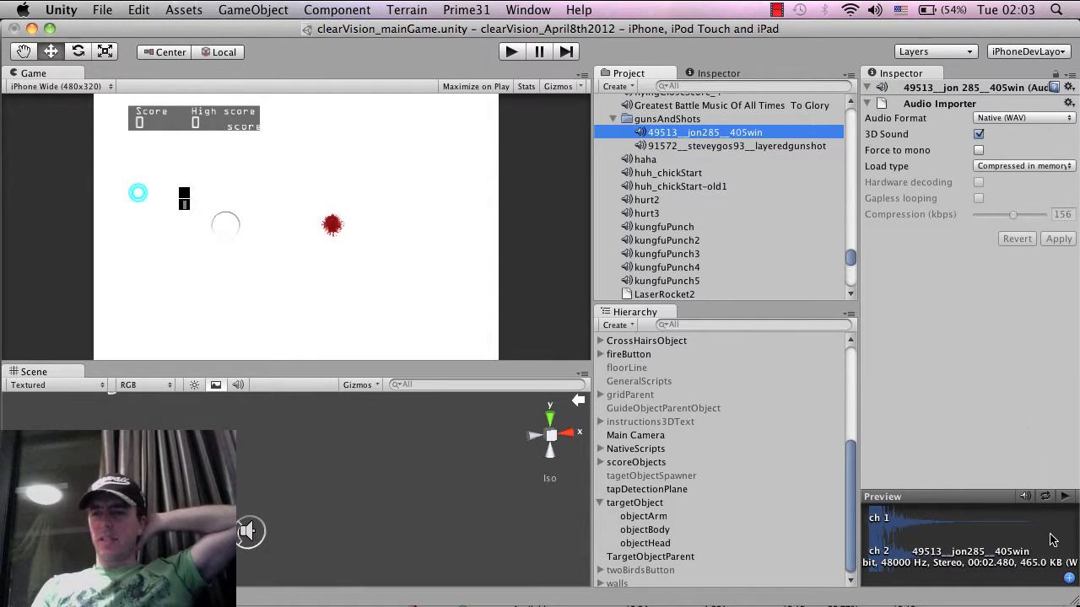
{"action": "left_click", "coordinate": [1066, 497]}
{"action": "left_click", "coordinate": [1066, 497]}
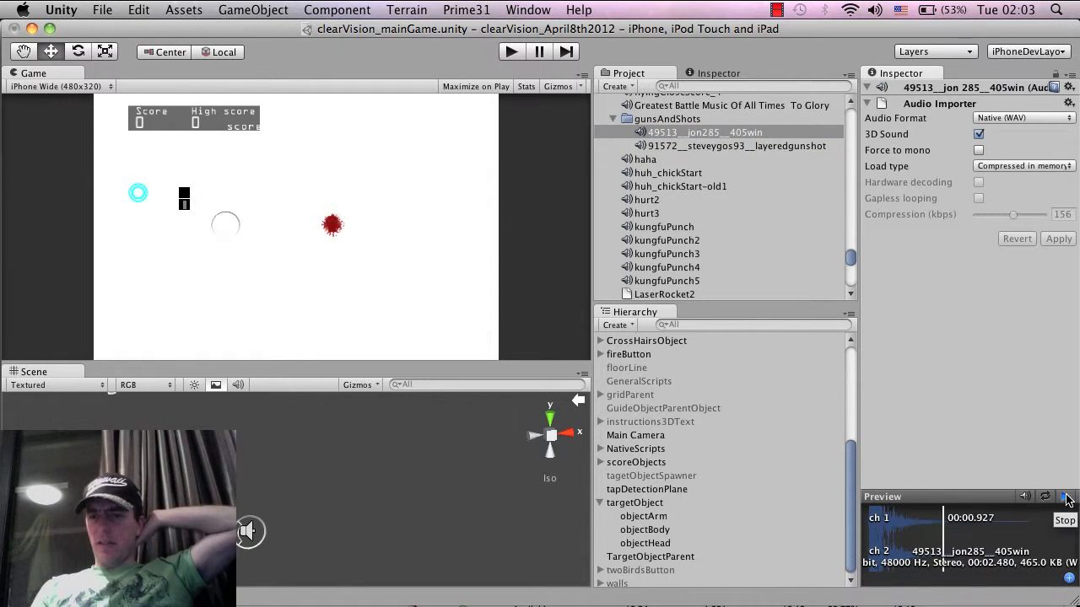
{"action": "left_click", "coordinate": [718, 147]}
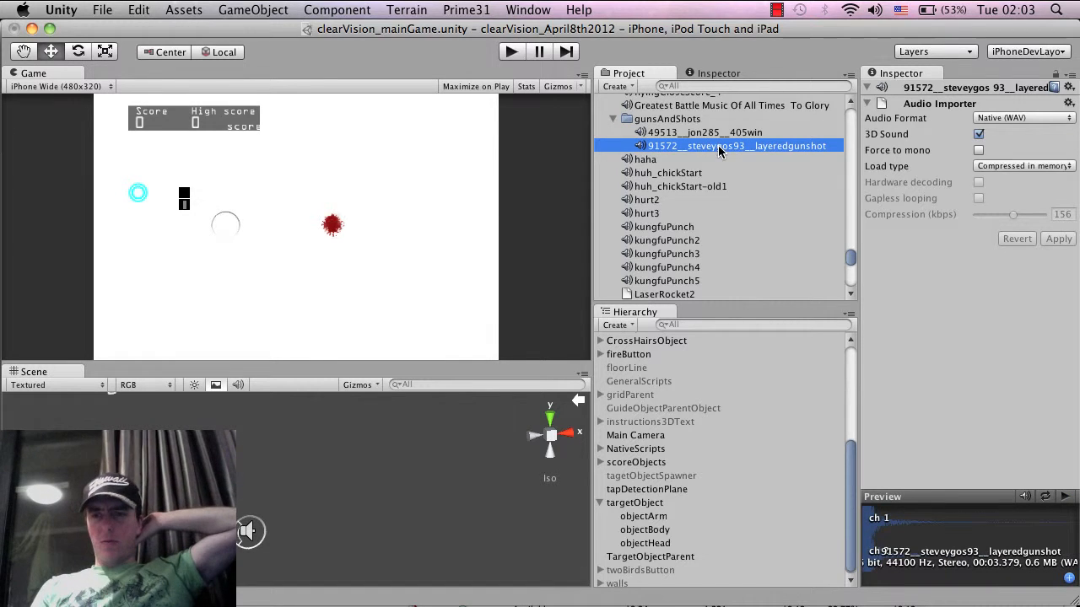
{"action": "left_click", "coordinate": [1067, 497]}
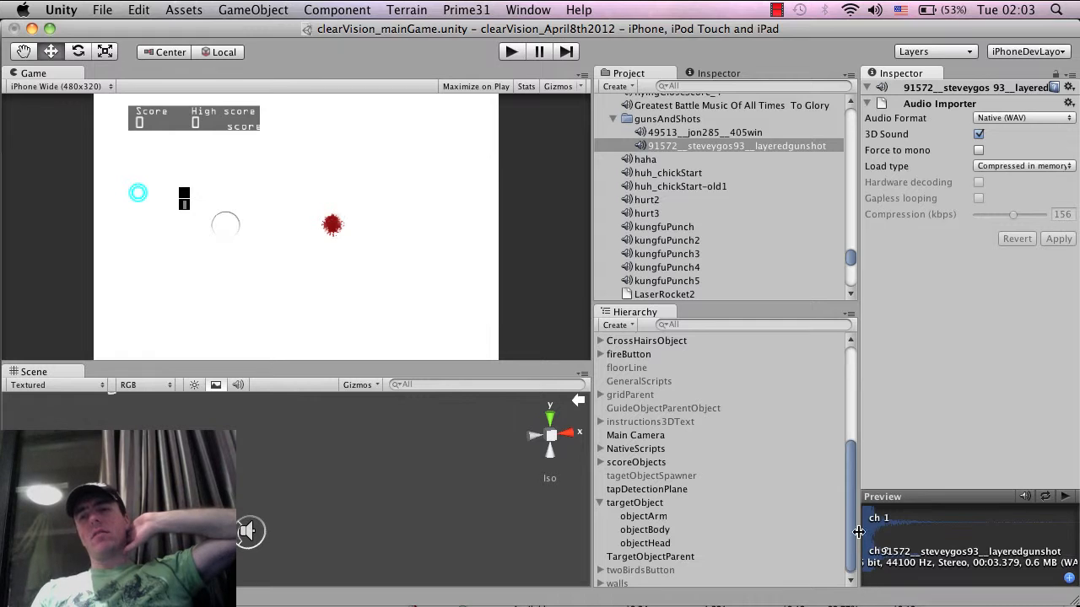
{"action": "left_click", "coordinate": [1064, 496]}
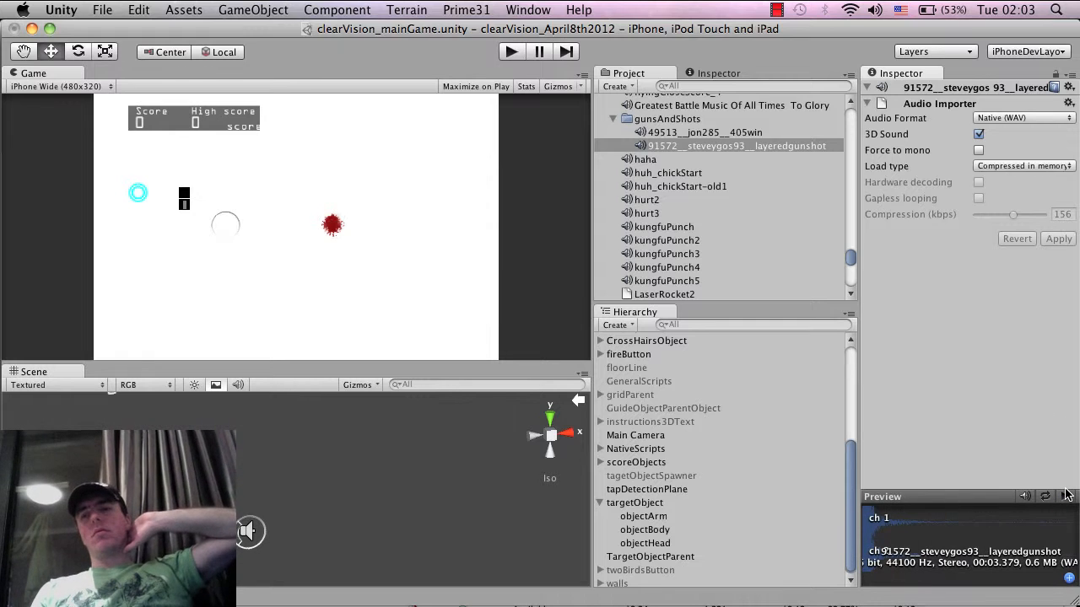
Assign the layeredgunshot clip as the audio clip of the Audio Source on CrossHairsObject
{"action": "left_click", "coordinate": [711, 148]}
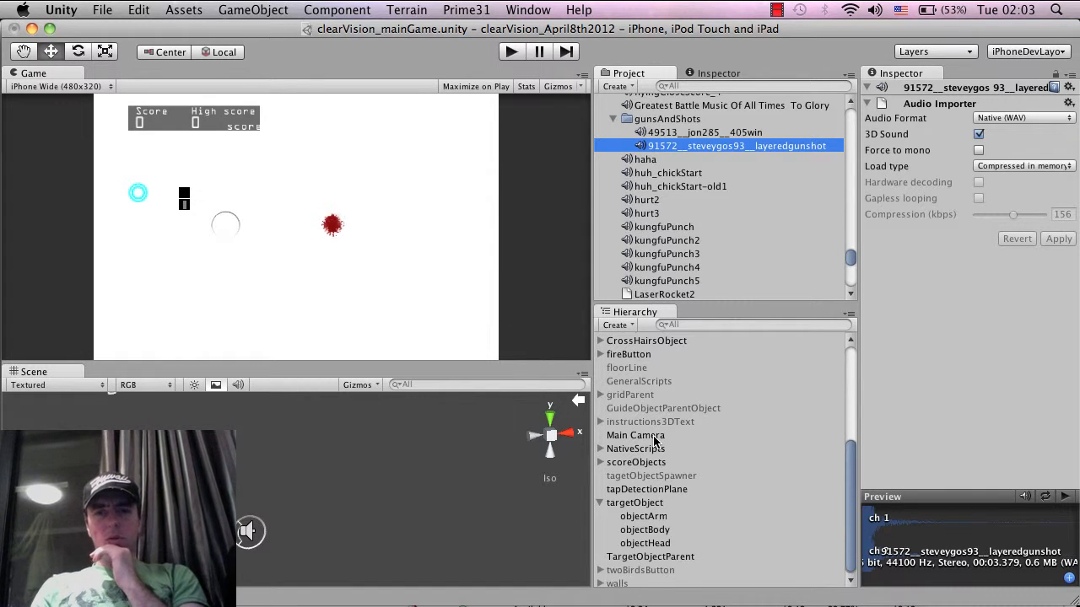
{"action": "scroll", "coordinate": [654, 439], "scroll_direction": "up", "scroll_amount": 5}
{"action": "scroll", "coordinate": [654, 440], "scroll_direction": "down", "scroll_amount": 5}
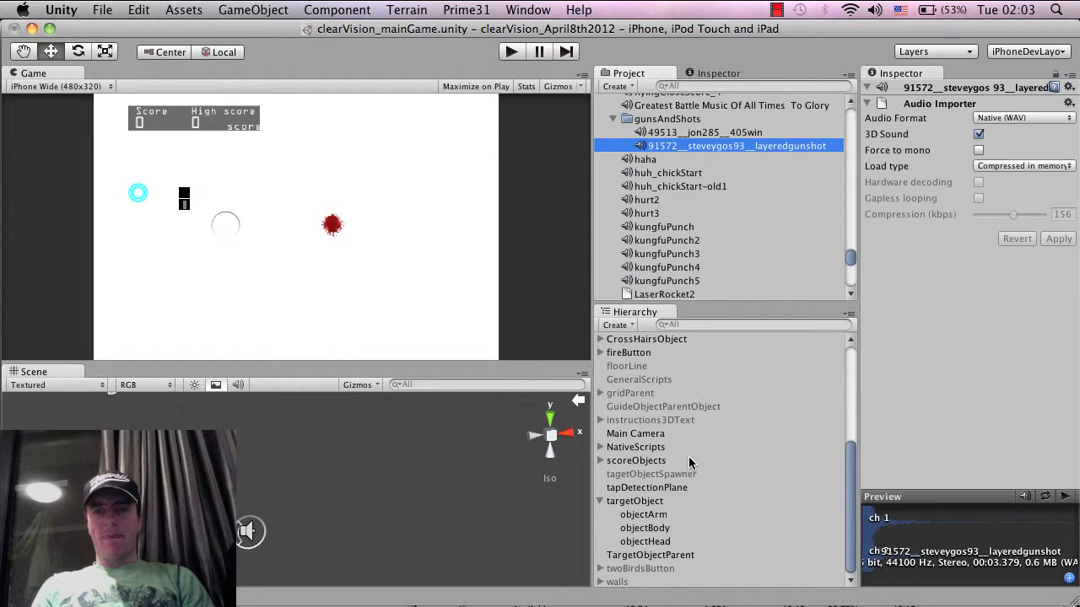
{"action": "scroll", "coordinate": [688, 456], "scroll_direction": "up", "scroll_amount": 5}
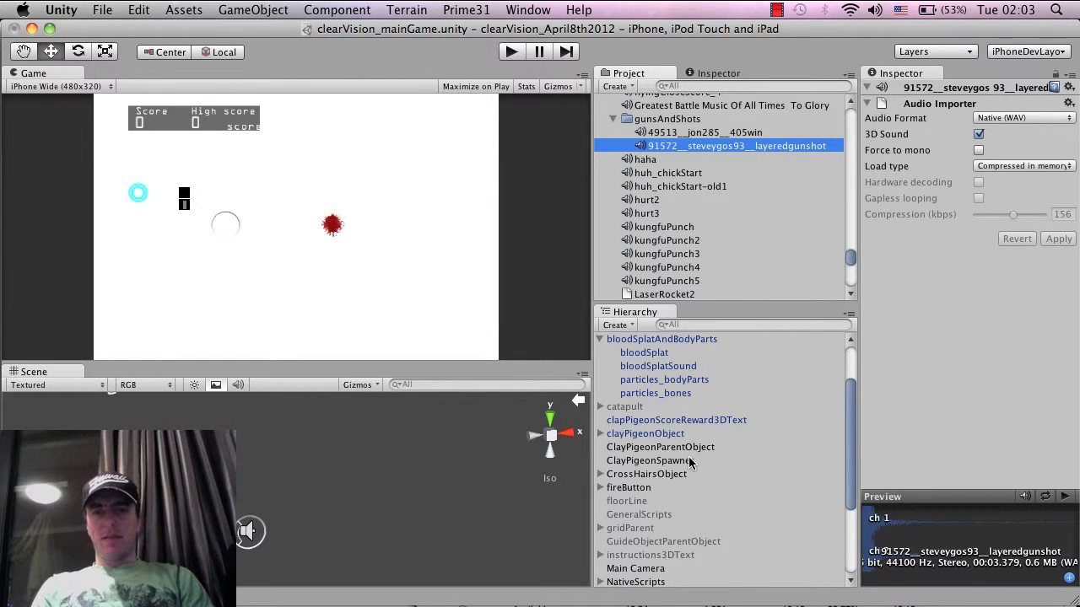
{"action": "left_click", "coordinate": [651, 477]}
{"action": "key", "text": "Right"}
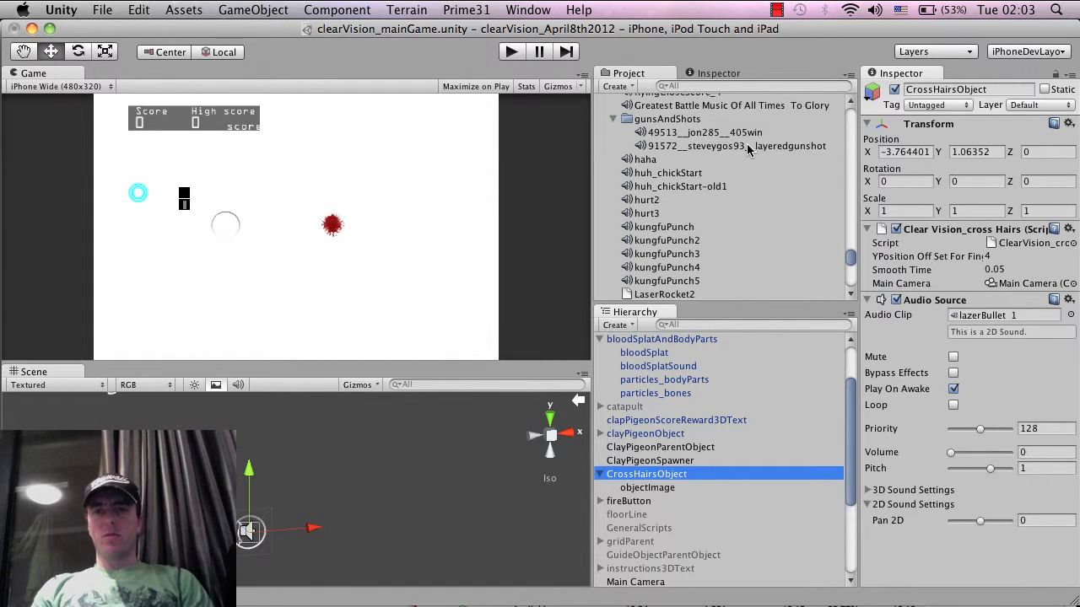
{"action": "left_click_drag", "start_coordinate": [755, 147], "coordinate": [958, 315]}
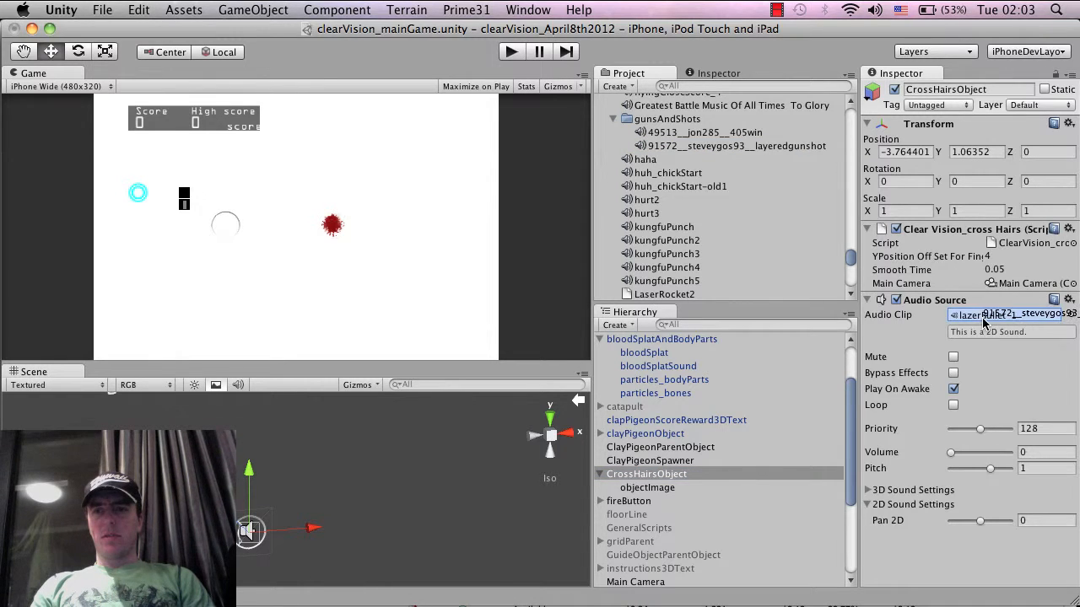
{"action": "left_click", "coordinate": [979, 317]}
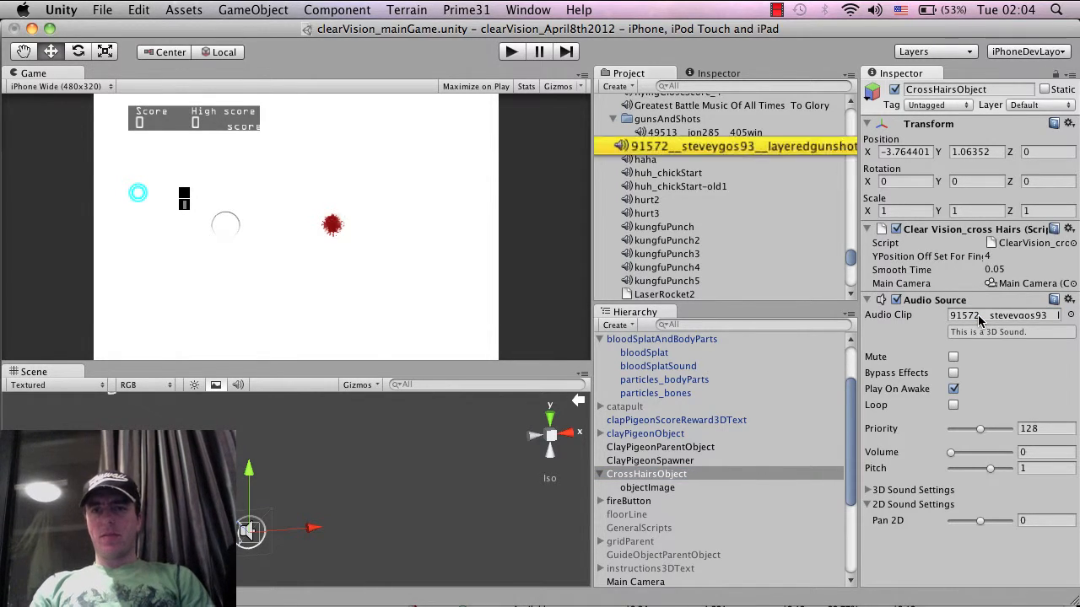
Import the layeredgunshot clip as Compressed (MPEG) with 3D Sound off and 107 kbps compression, and apply the settings
{"action": "left_click", "coordinate": [781, 146]}
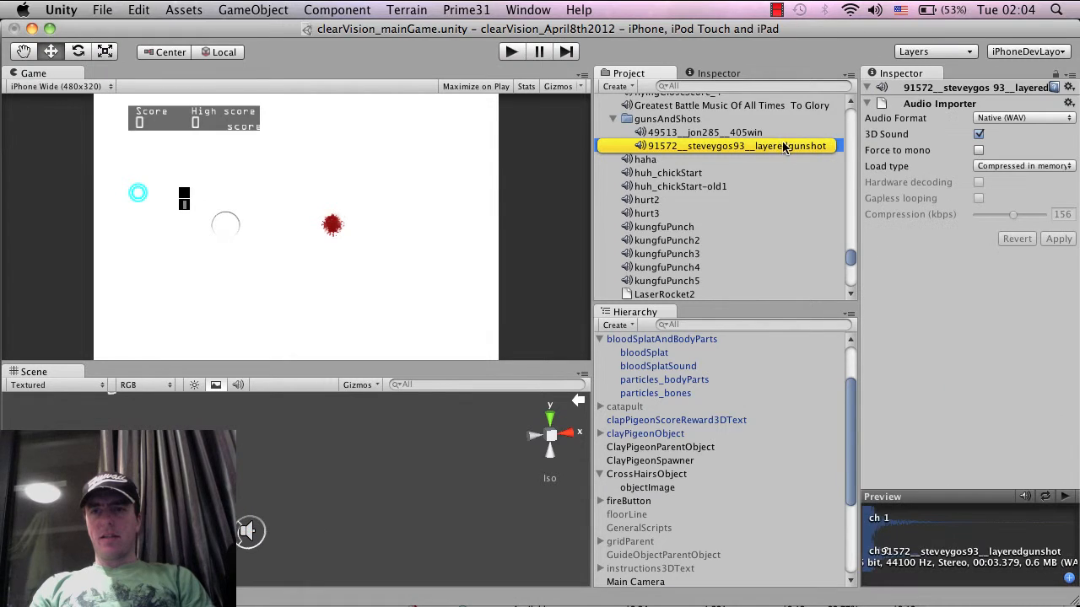
{"action": "left_click", "coordinate": [1002, 118]}
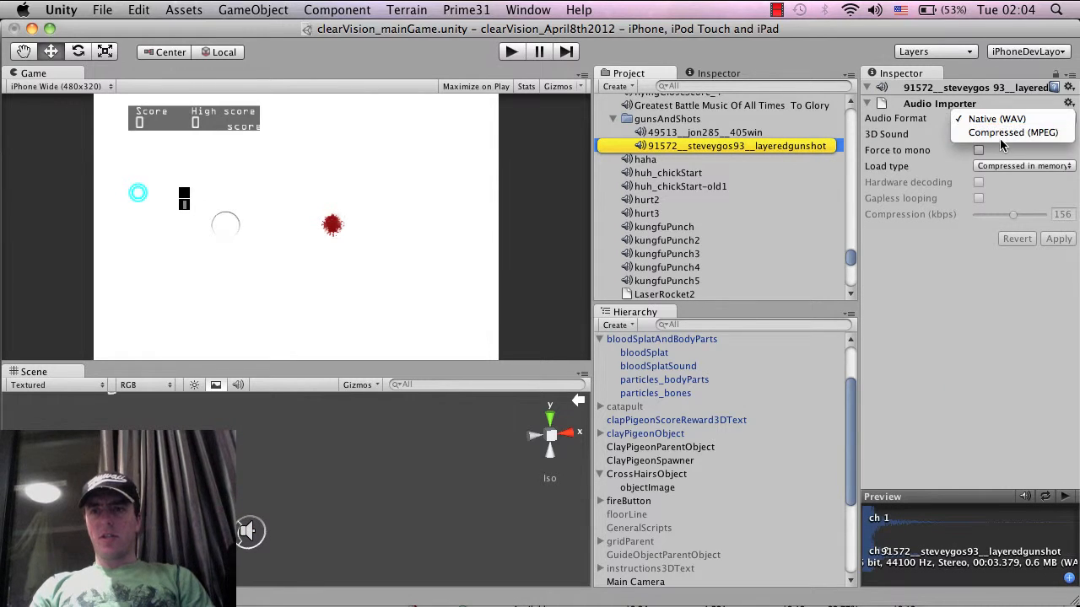
{"action": "left_click", "coordinate": [1001, 135]}
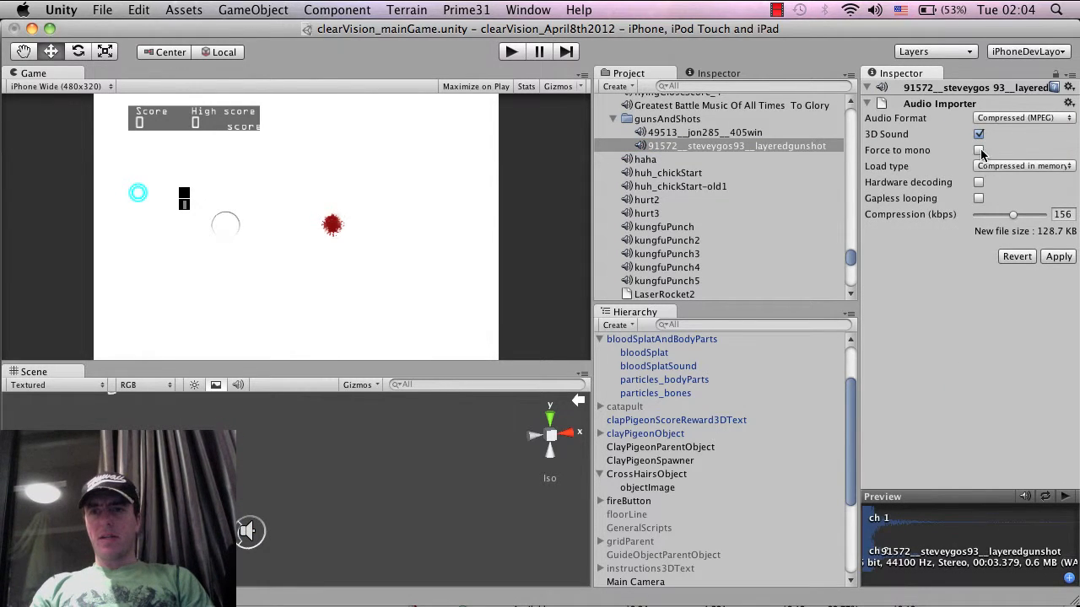
{"action": "left_click", "coordinate": [979, 135]}
{"action": "left_click", "coordinate": [1063, 258]}
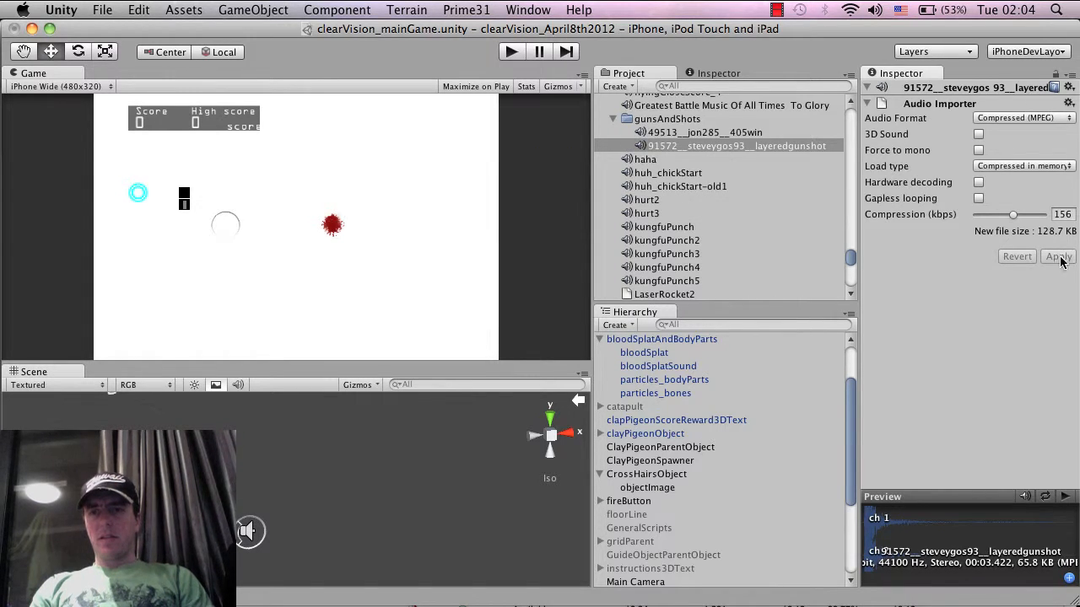
{"action": "left_click_drag", "start_coordinate": [1011, 211], "coordinate": [999, 219]}
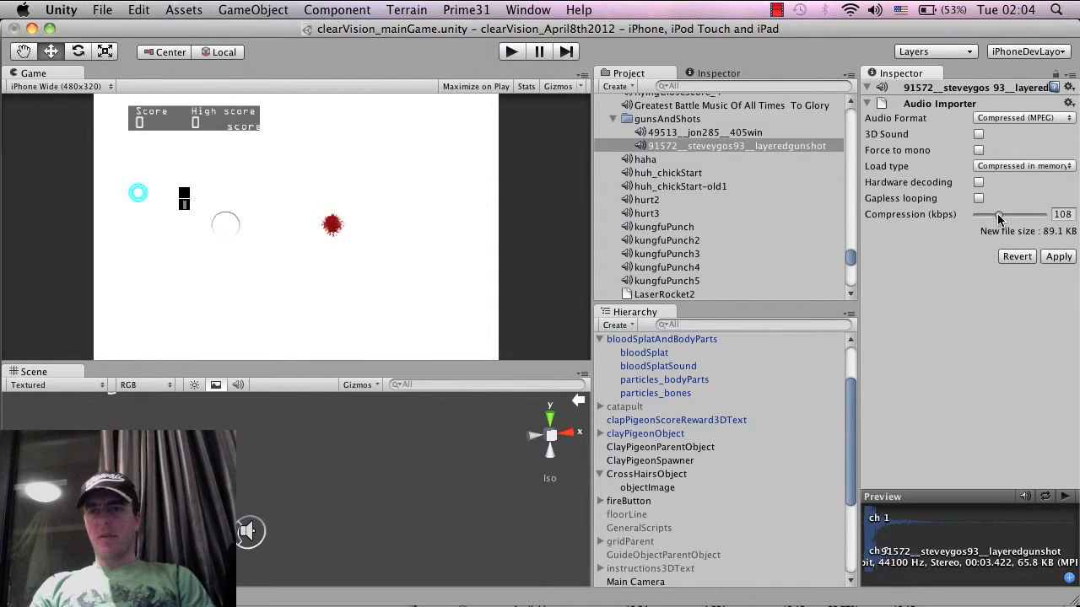
{"action": "left_click", "coordinate": [1059, 258]}
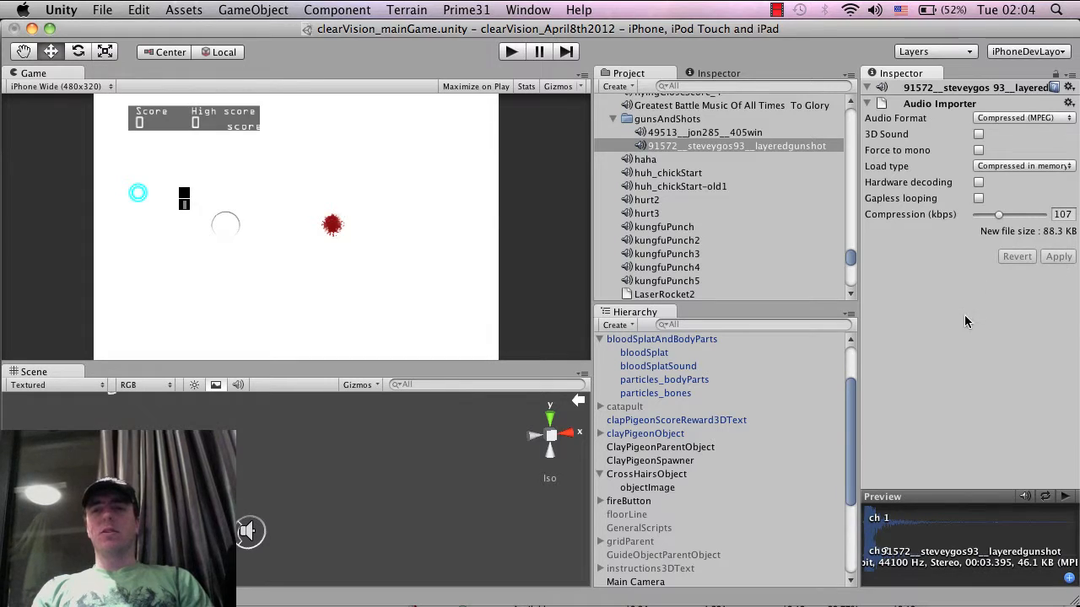
Play back the compressed layeredgunshot clip to check its sound quality
{"action": "left_click", "coordinate": [1064, 497]}
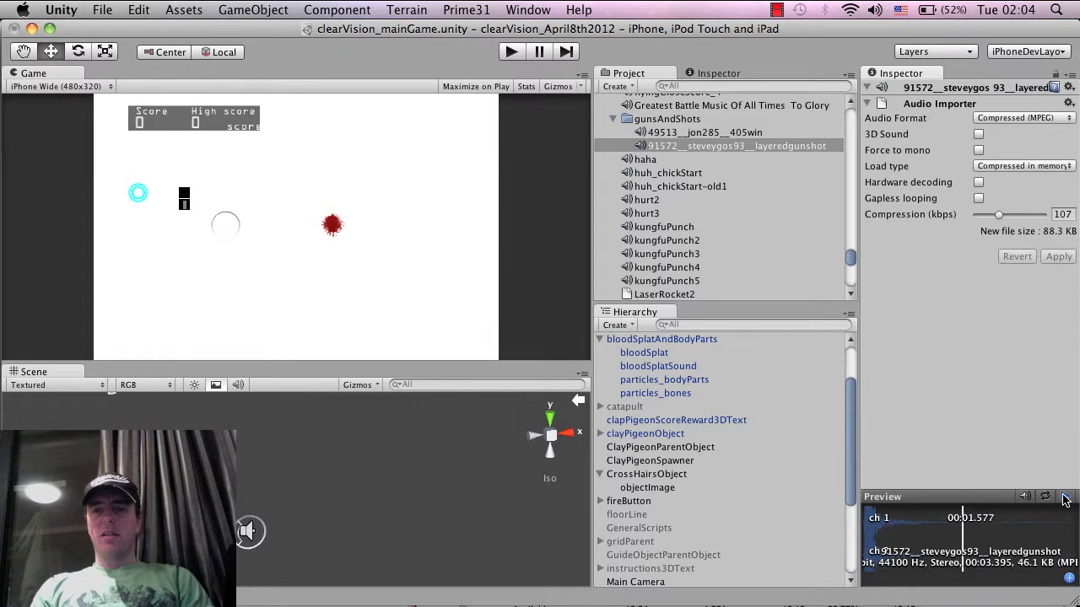
{"action": "left_click", "coordinate": [1064, 497]}
{"action": "left_click", "coordinate": [1064, 498]}
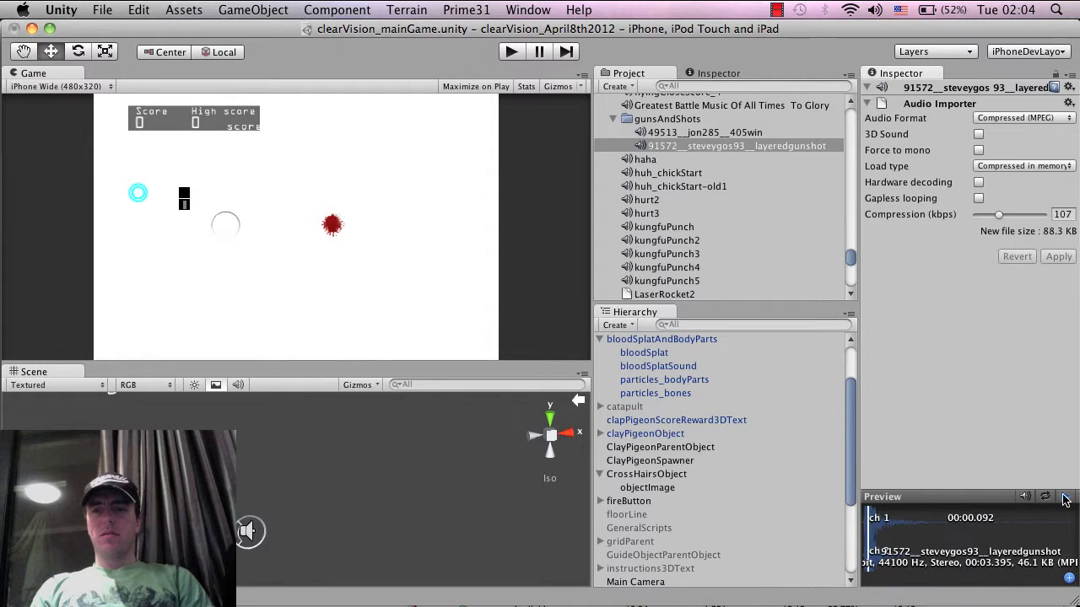
{"action": "left_click", "coordinate": [1065, 498]}
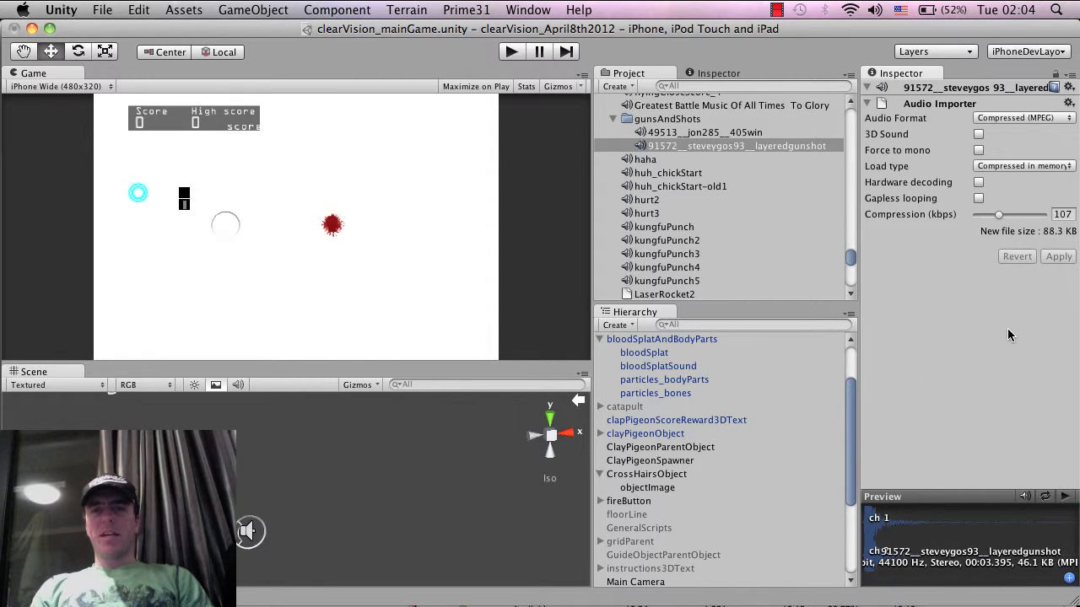
{"action": "left_click", "coordinate": [739, 149]}
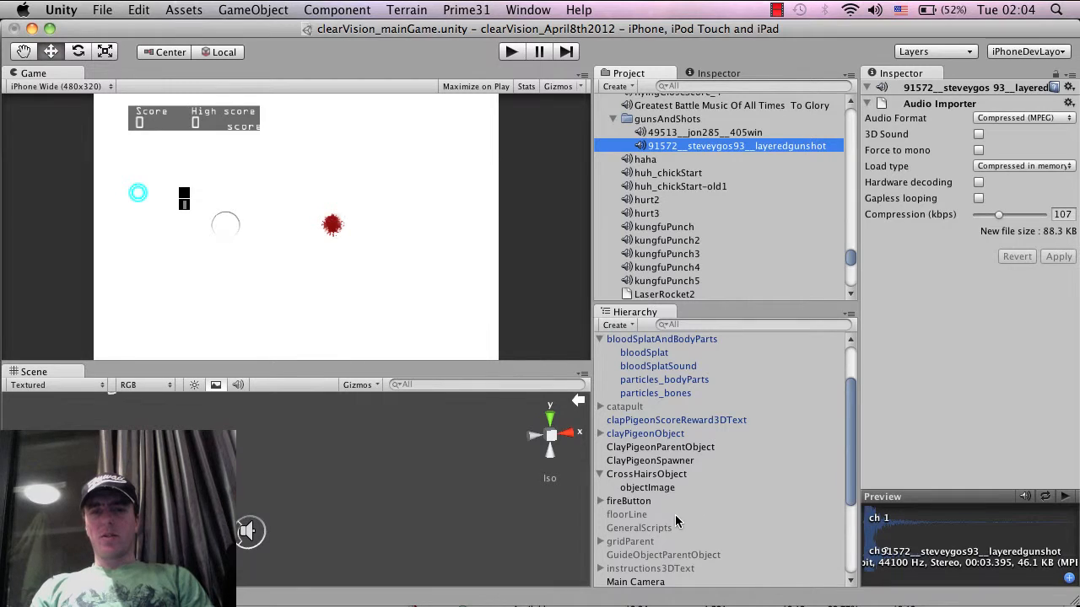
Raise the volume of the Audio Source on CrossHairsObject to about 0.73
{"action": "scroll", "coordinate": [673, 474], "scroll_direction": "up", "scroll_amount": 2}
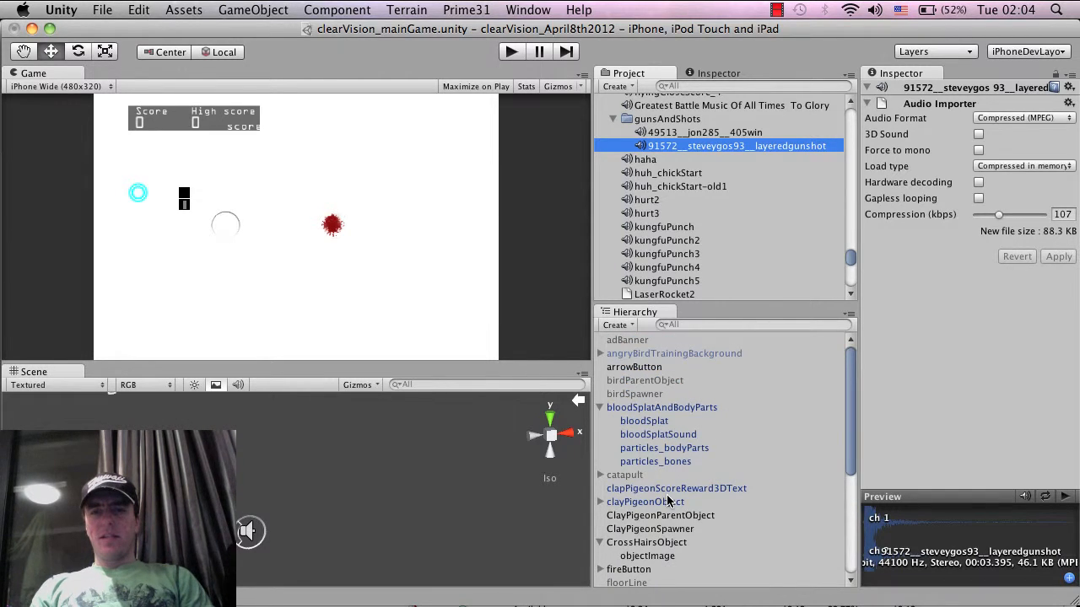
{"action": "scroll", "coordinate": [667, 503], "scroll_direction": "down", "scroll_amount": 1}
{"action": "left_click", "coordinate": [659, 525]}
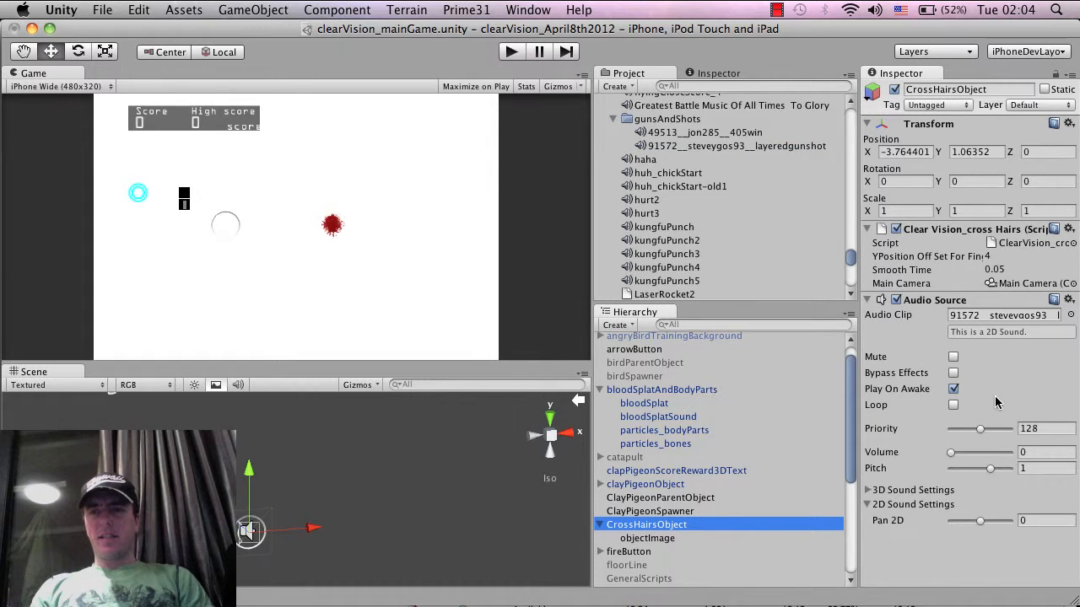
{"action": "left_click", "coordinate": [717, 539]}
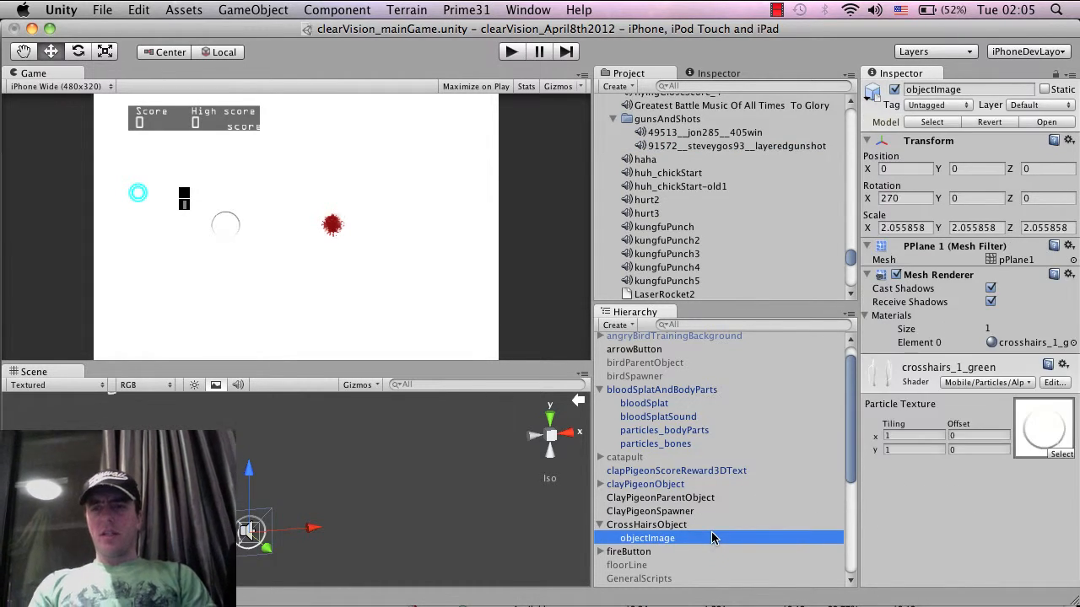
{"action": "key", "text": "Up"}
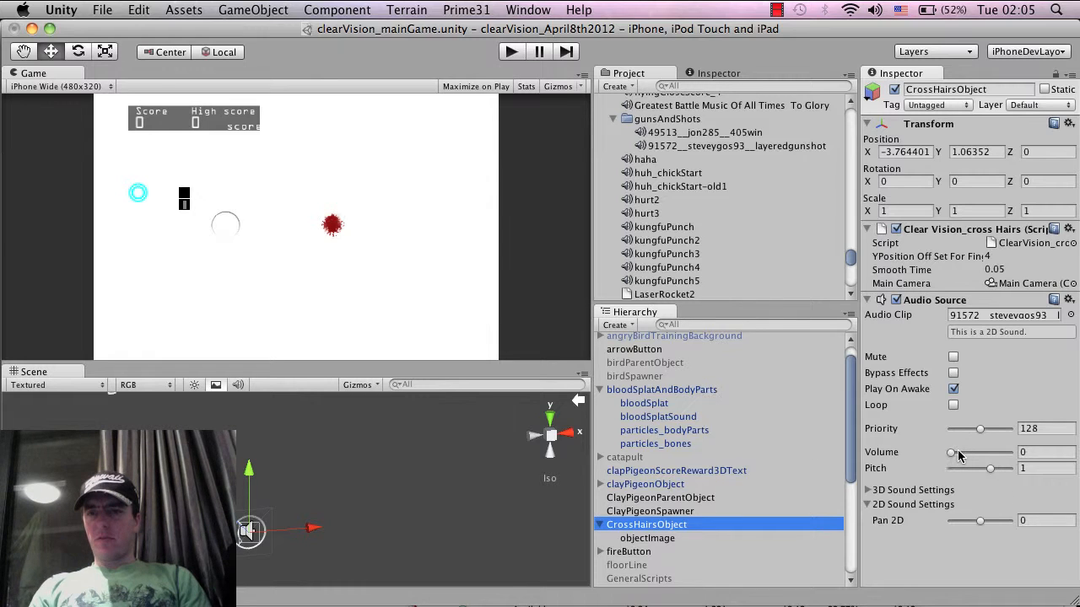
{"action": "left_click_drag", "start_coordinate": [958, 456], "coordinate": [997, 453]}
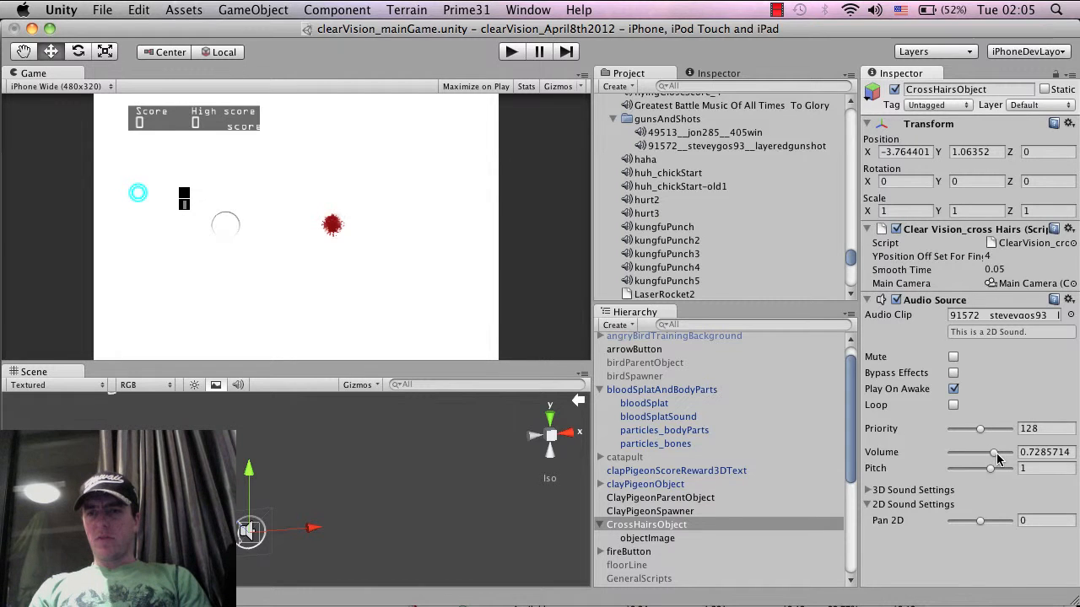
Test-run the game briefly and turn off Play On Awake for the Audio Source on CrossHairsObject
{"action": "left_click", "coordinate": [523, 52]}
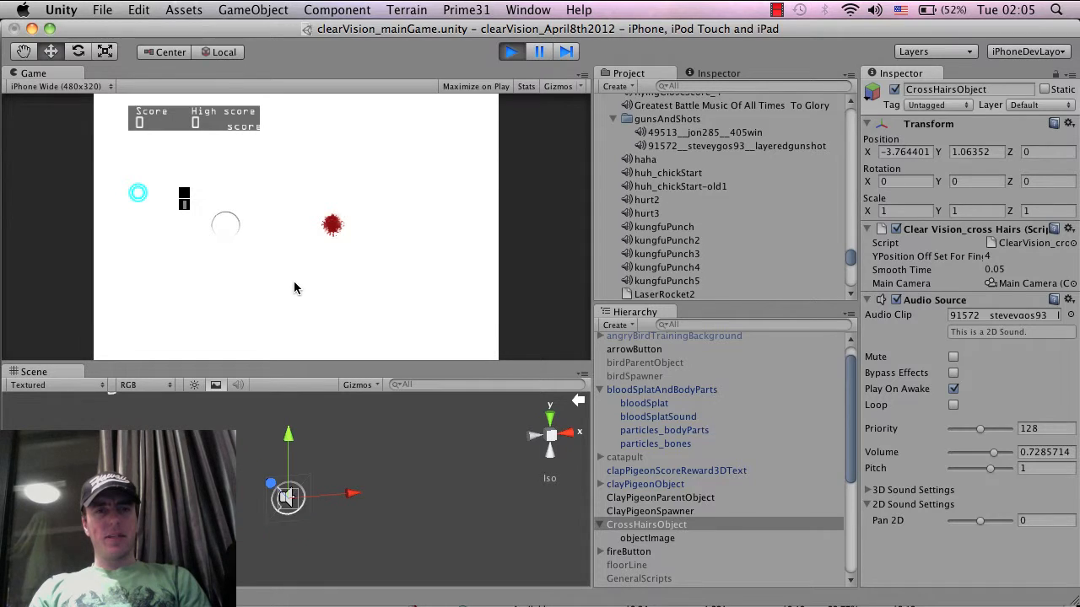
{"action": "left_click", "coordinate": [511, 51]}
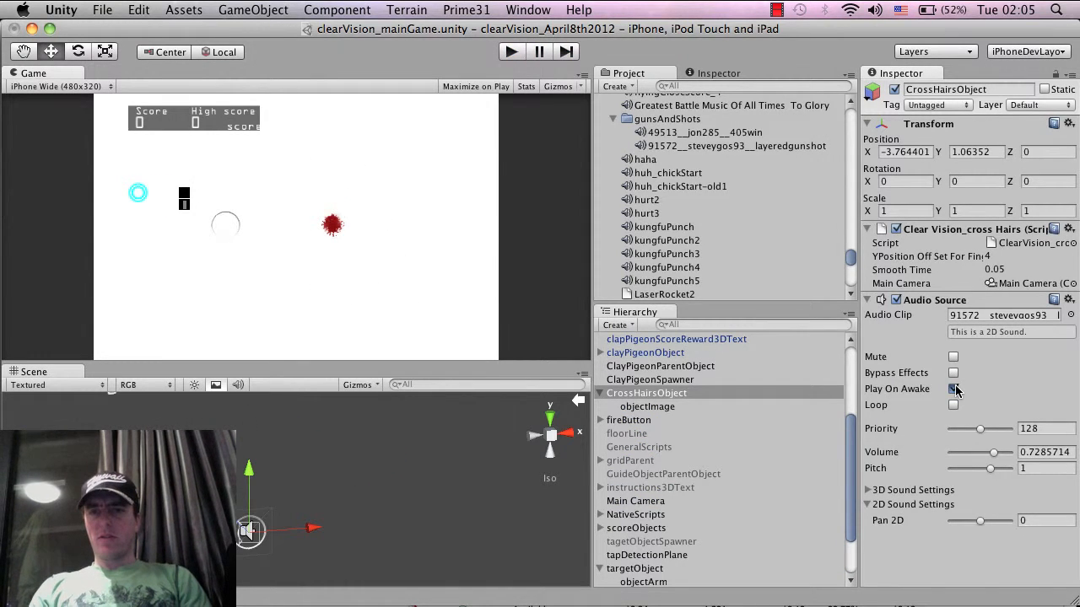
{"action": "left_click", "coordinate": [953, 389]}
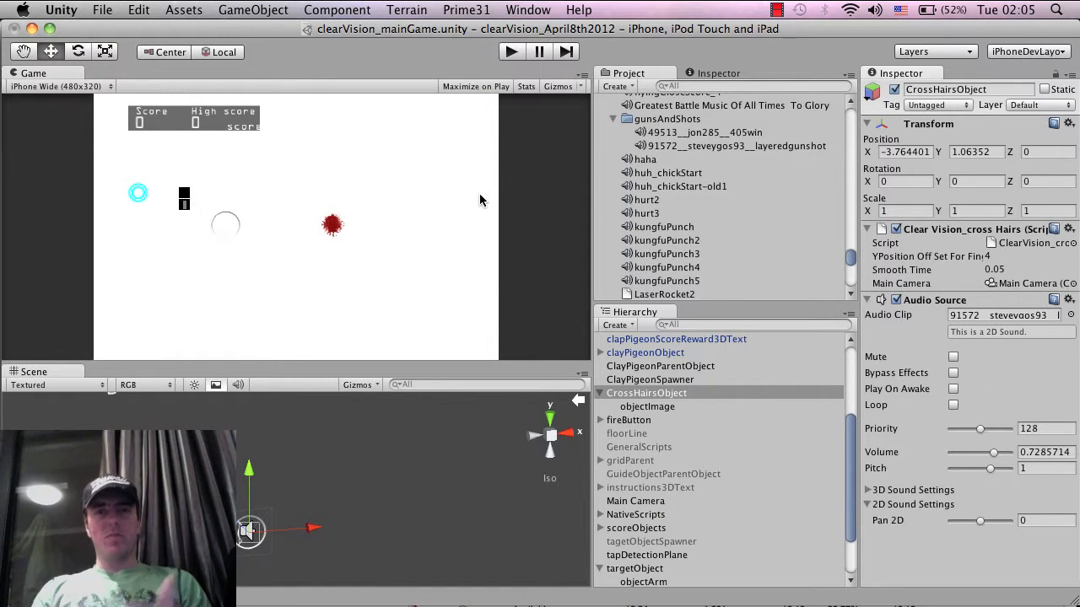
Run the game again, fire a shot to check the gunshot sound and target hit, and stop the game
{"action": "key", "text": "super+p"}
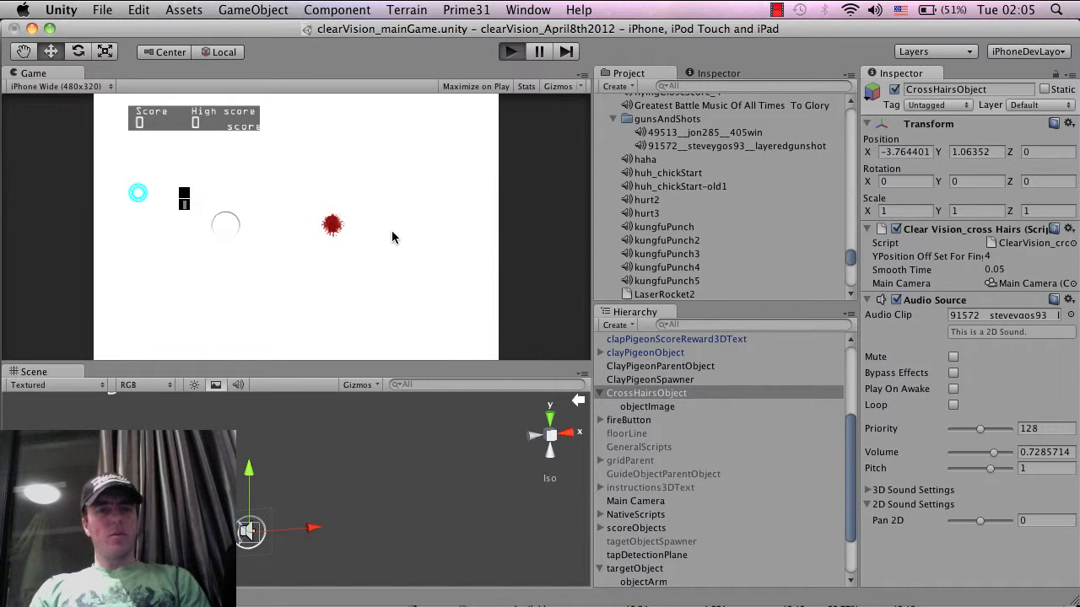
{"action": "left_click", "coordinate": [295, 266]}
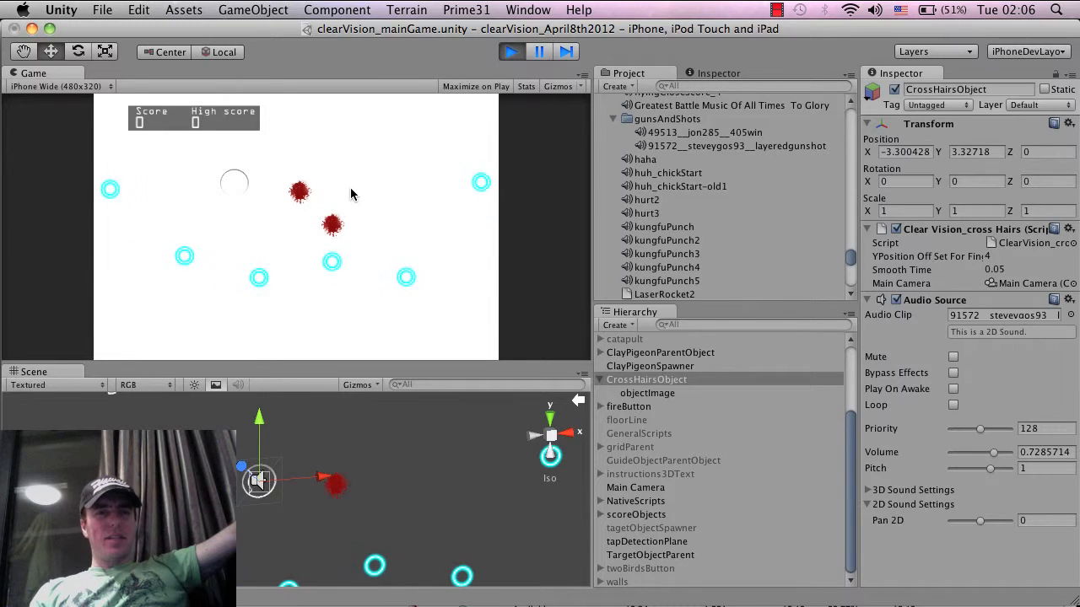
{"action": "left_click", "coordinate": [509, 52]}
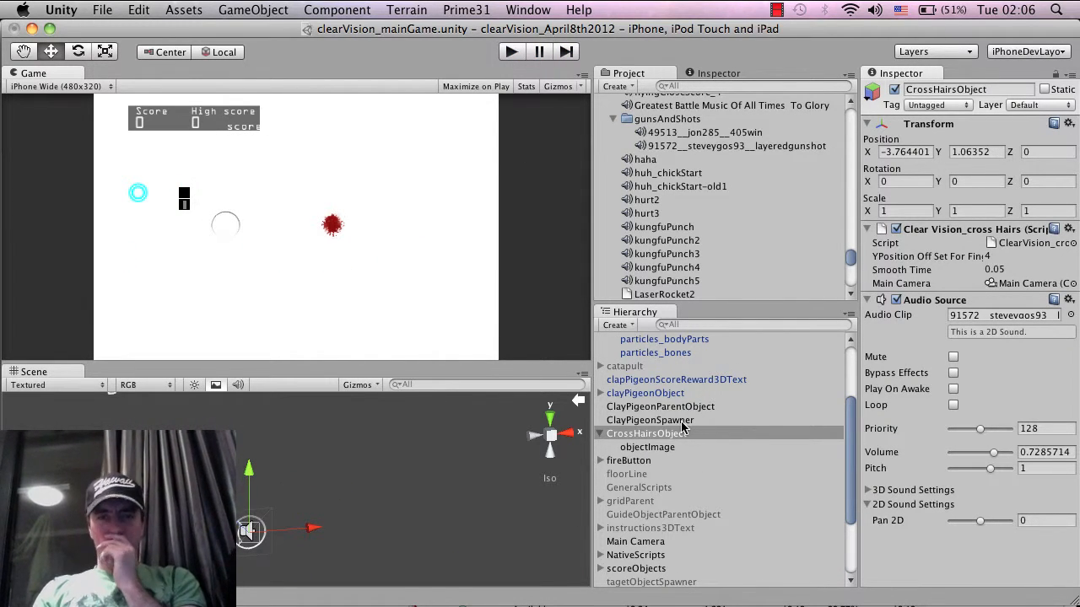
Find the square_black material in the project and assign it to the Particle Renderer of particles_bodyParts
{"action": "scroll", "coordinate": [683, 427], "scroll_direction": "up", "scroll_amount": 3}
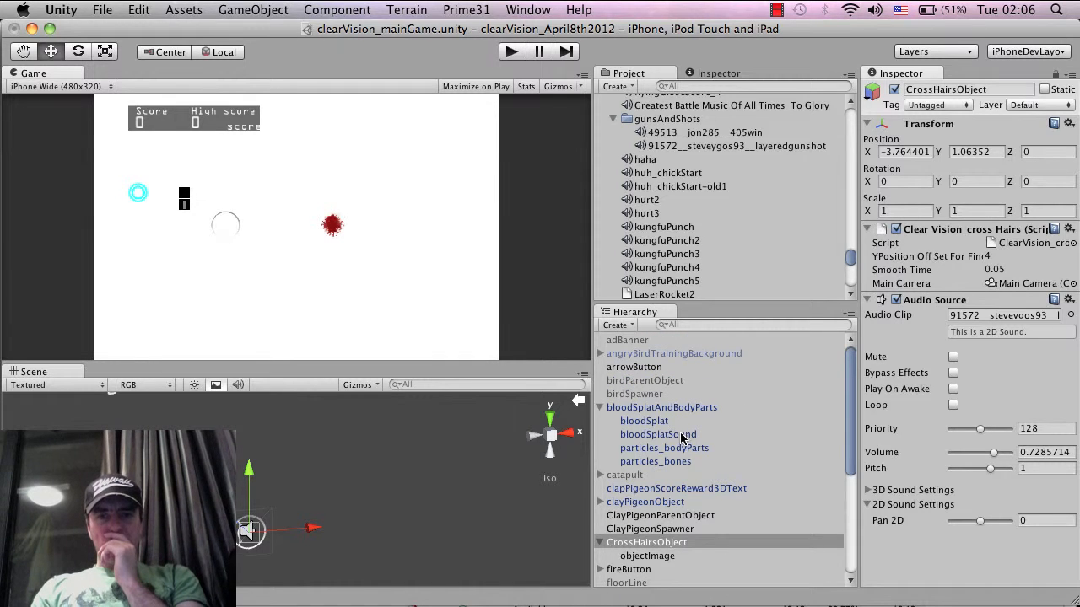
{"action": "left_click", "coordinate": [683, 436]}
{"action": "left_click", "coordinate": [682, 446]}
{"action": "scroll", "coordinate": [1028, 384], "scroll_direction": "down", "scroll_amount": 3}
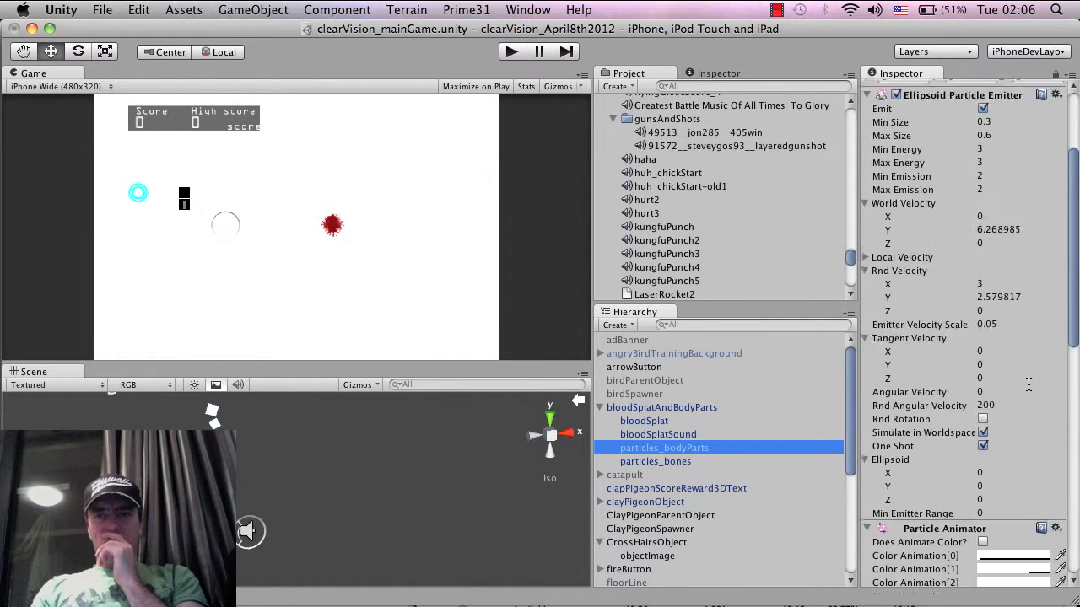
{"action": "scroll", "coordinate": [1029, 385], "scroll_direction": "down", "scroll_amount": 10}
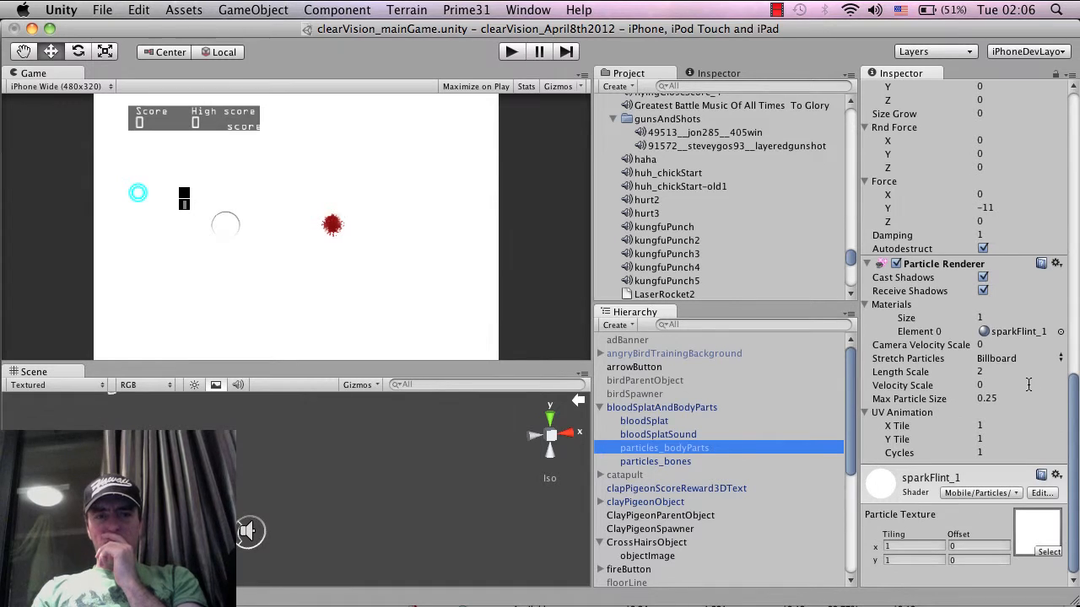
{"action": "scroll", "coordinate": [473, 471], "scroll_direction": "down", "scroll_amount": 2}
{"action": "scroll", "coordinate": [473, 471], "scroll_direction": "down", "scroll_amount": 2}
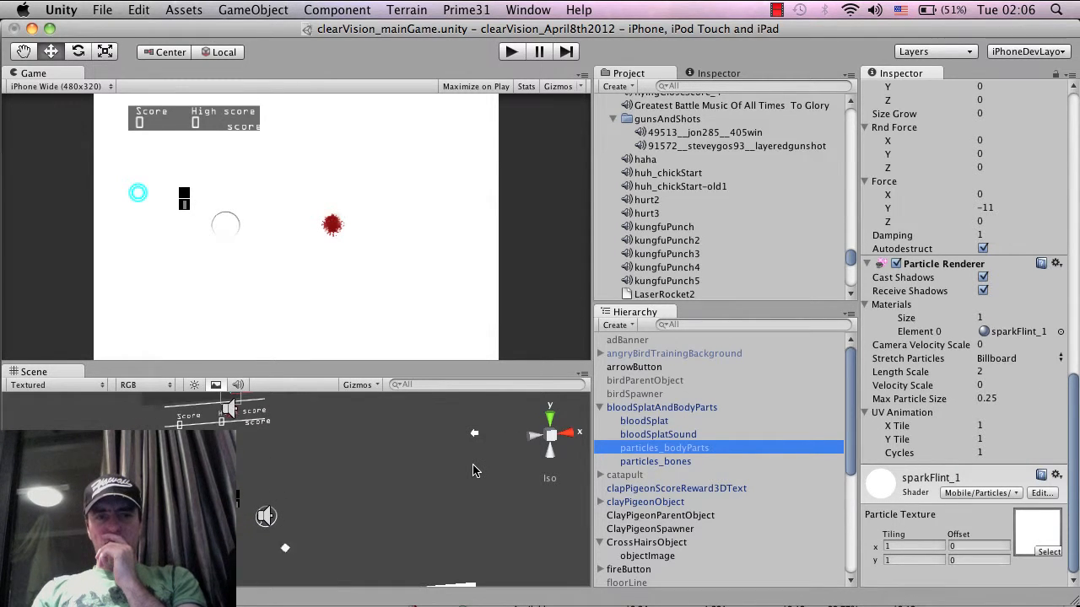
{"action": "left_click", "coordinate": [700, 88]}
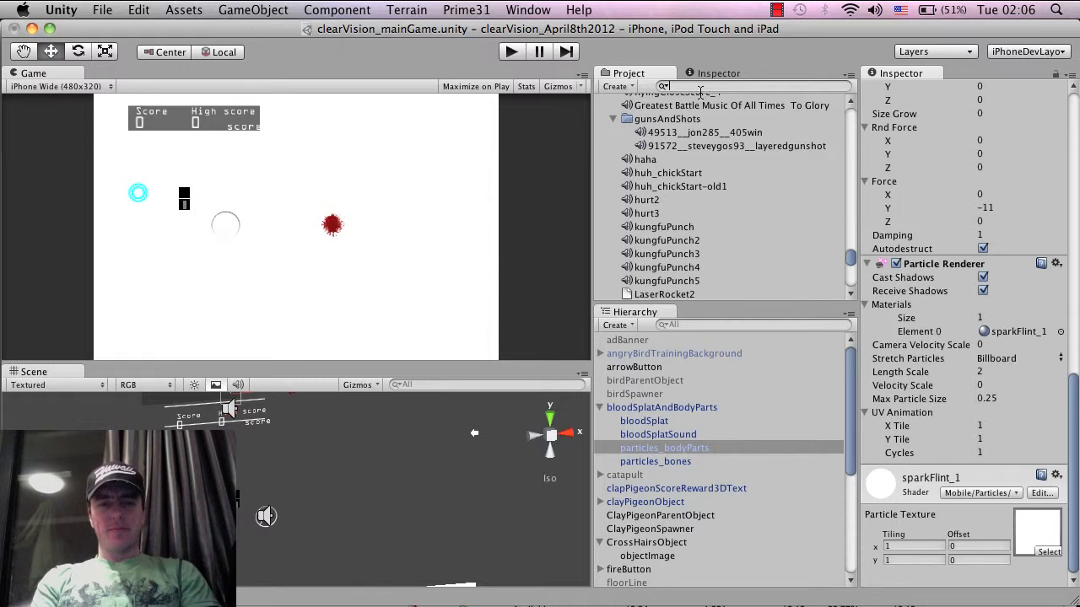
{"action": "type", "text": "square"}
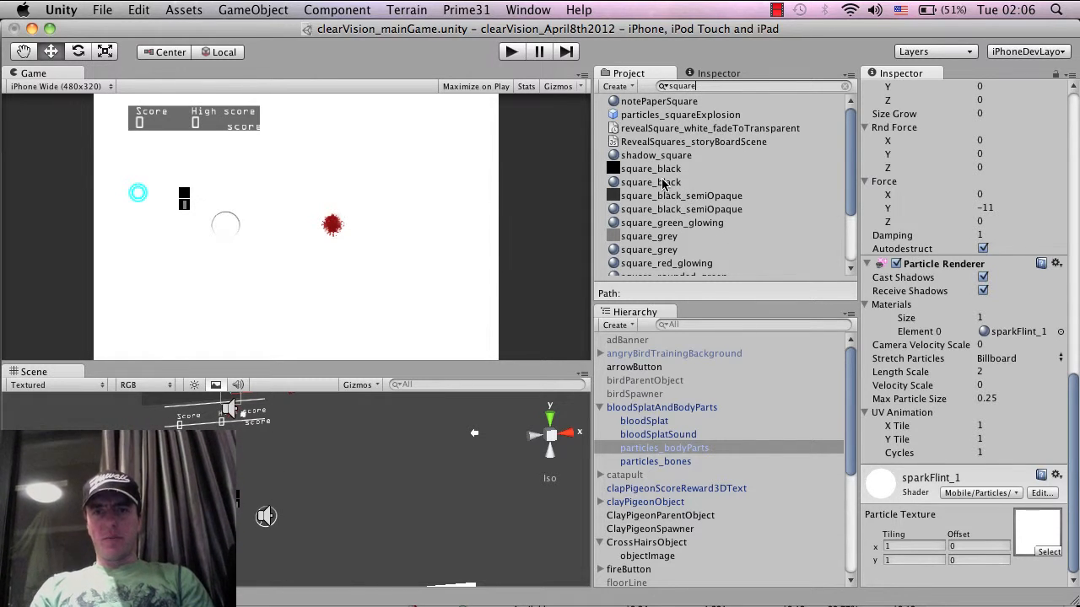
{"action": "left_click_drag", "start_coordinate": [667, 184], "coordinate": [1005, 336]}
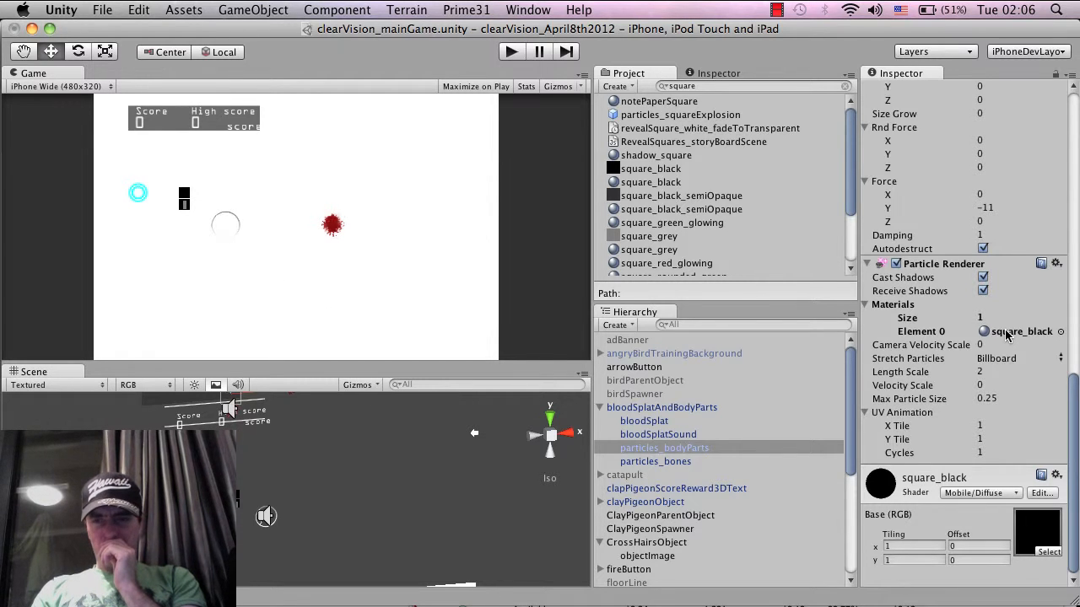
Examine the emitter and animator settings of particles_bodyParts alongside the motion of its particles in the game view
{"action": "scroll", "coordinate": [1006, 334], "scroll_direction": "up", "scroll_amount": 10}
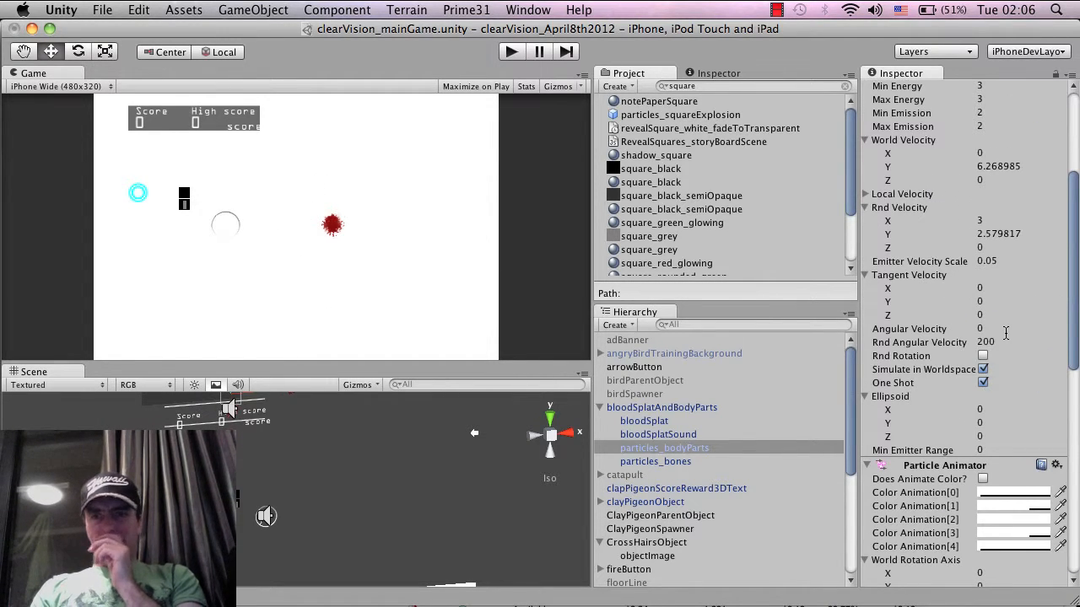
{"action": "scroll", "coordinate": [1007, 335], "scroll_direction": "up", "scroll_amount": 6}
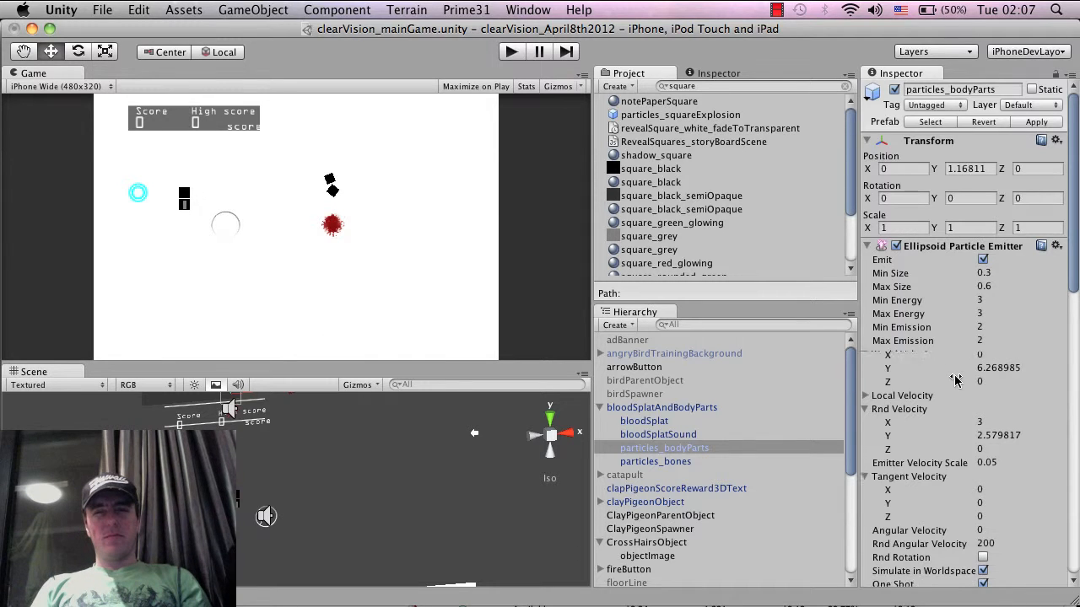
{"action": "scroll", "coordinate": [955, 380], "scroll_direction": "down", "scroll_amount": 10}
{"action": "scroll", "coordinate": [955, 381], "scroll_direction": "up", "scroll_amount": 8}
{"action": "scroll", "coordinate": [955, 380], "scroll_direction": "down", "scroll_amount": 15}
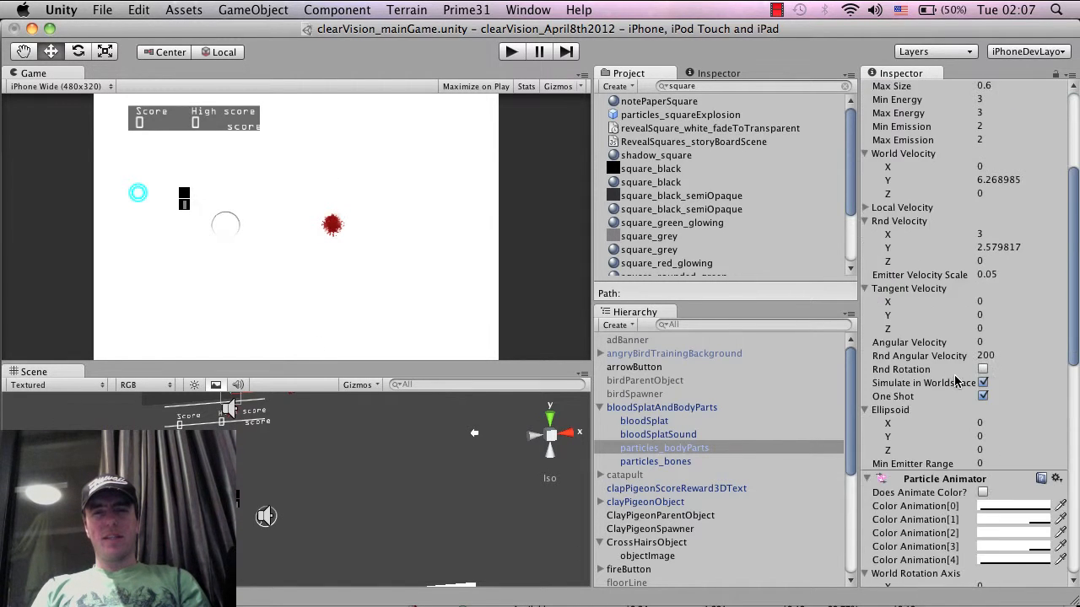
{"action": "scroll", "coordinate": [955, 380], "scroll_direction": "up", "scroll_amount": 10}
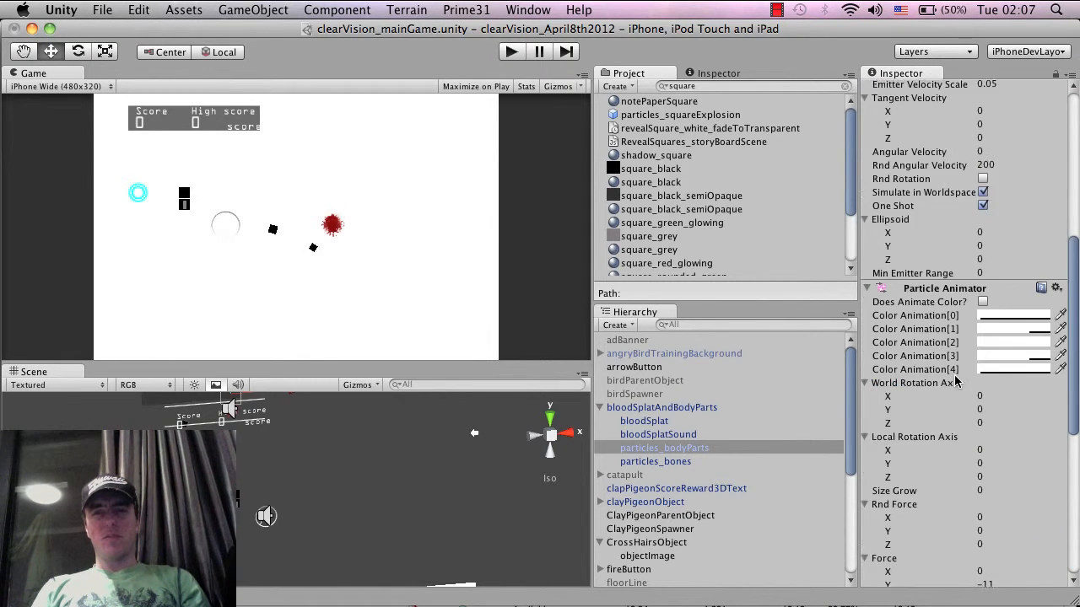
{"action": "scroll", "coordinate": [955, 381], "scroll_direction": "up", "scroll_amount": 10}
{"action": "scroll", "coordinate": [955, 380], "scroll_direction": "down", "scroll_amount": 1}
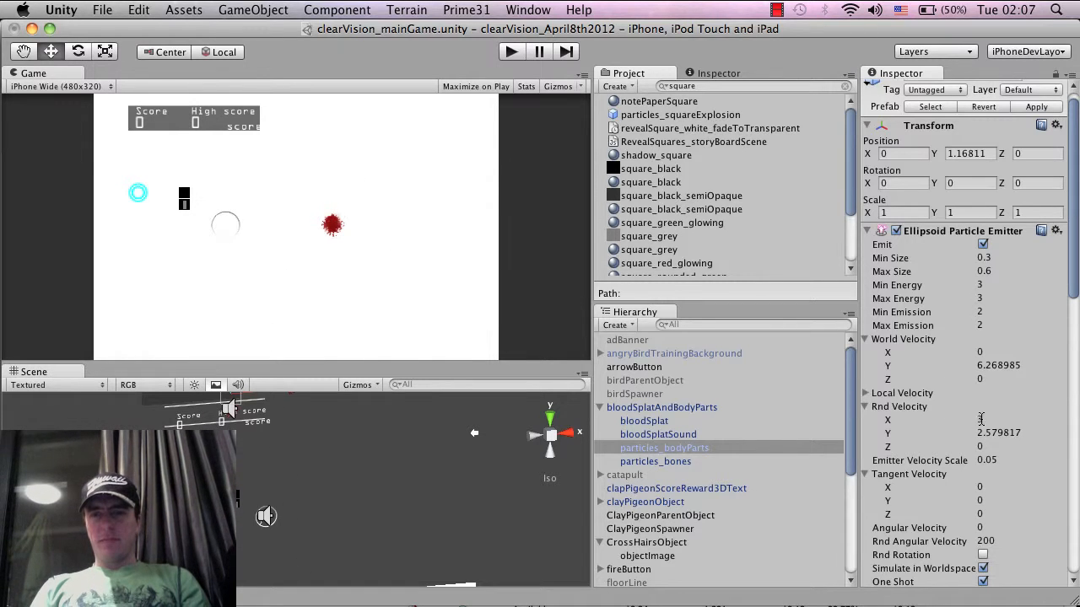
Set the random velocity of the particles_bodyParts emitter to 4 in X and 1 in Y
{"action": "left_click", "coordinate": [981, 420]}
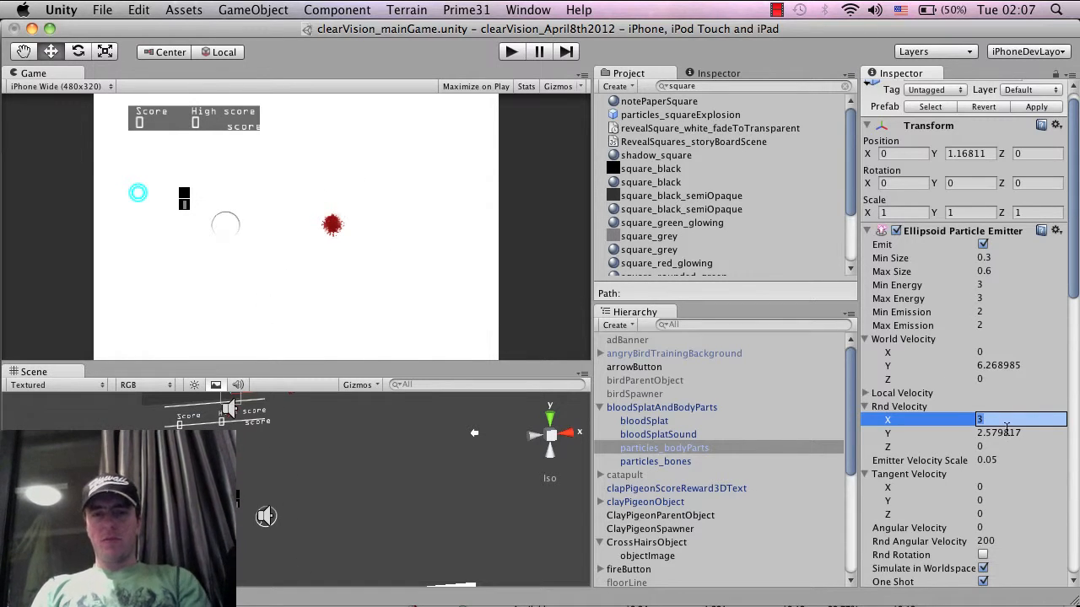
{"action": "type", "text": "4"}
{"action": "key", "text": "Return"}
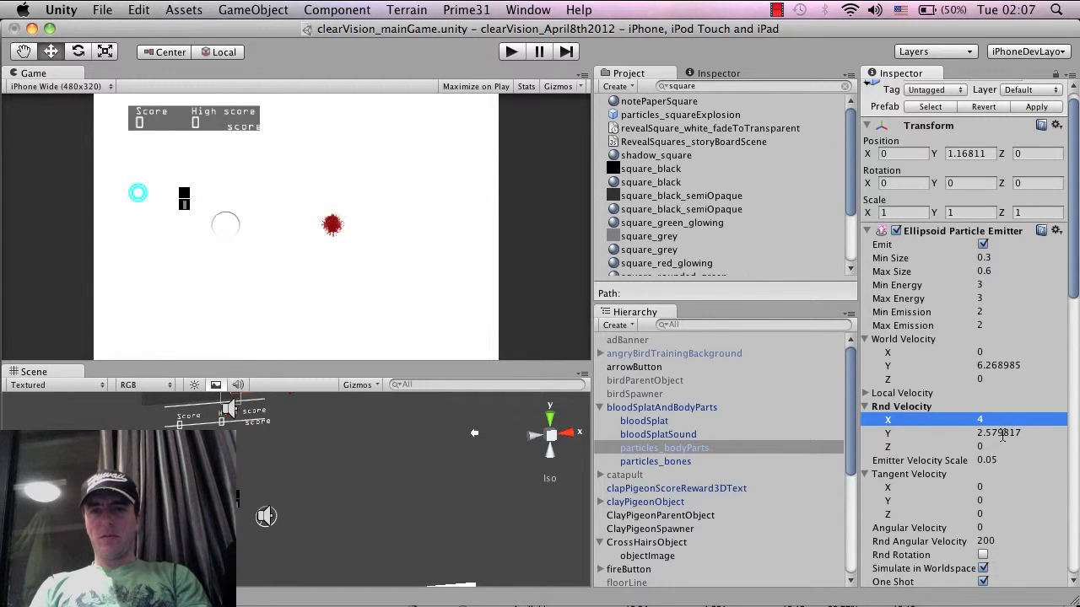
{"action": "left_click", "coordinate": [1002, 433]}
{"action": "type", "text": "1"}
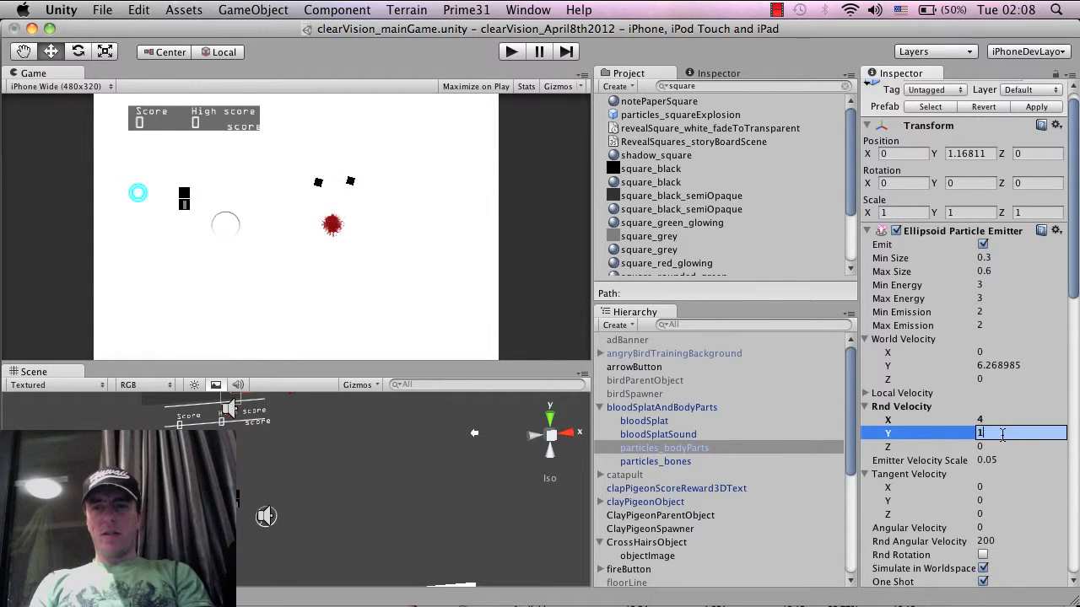
{"action": "key", "text": "Return"}
Set the Y force in the Particle Animator of particles_bodyParts to -8
{"action": "scroll", "coordinate": [1003, 433], "scroll_direction": "down", "scroll_amount": 15}
{"action": "scroll", "coordinate": [1002, 434], "scroll_direction": "down", "scroll_amount": 3}
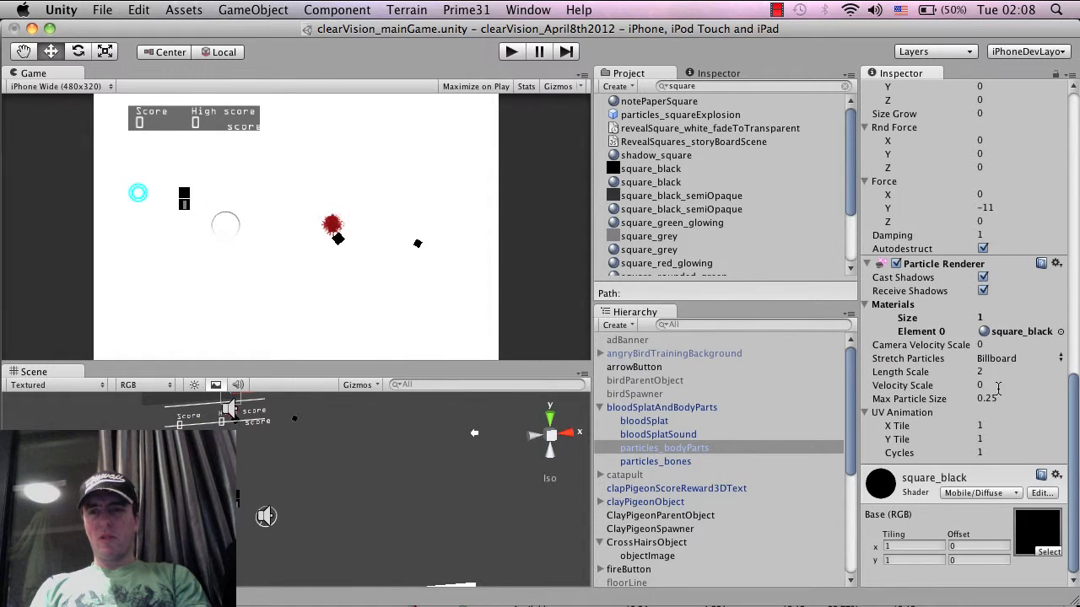
{"action": "scroll", "coordinate": [998, 388], "scroll_direction": "up", "scroll_amount": 5}
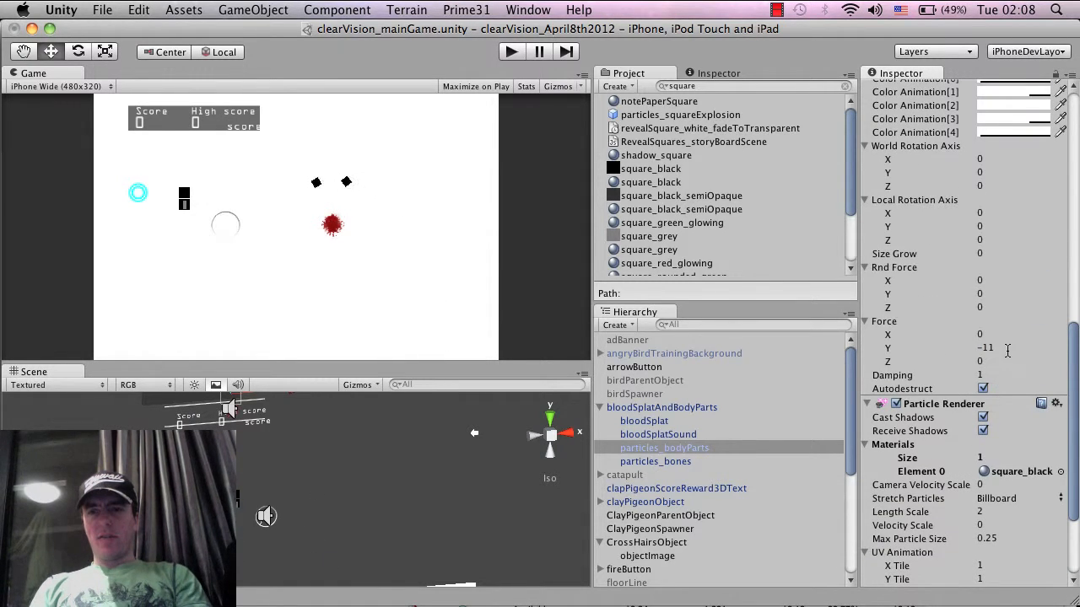
{"action": "left_click", "coordinate": [1007, 349]}
{"action": "key", "text": "BackSpace"}
{"action": "key", "text": "BackSpace"}
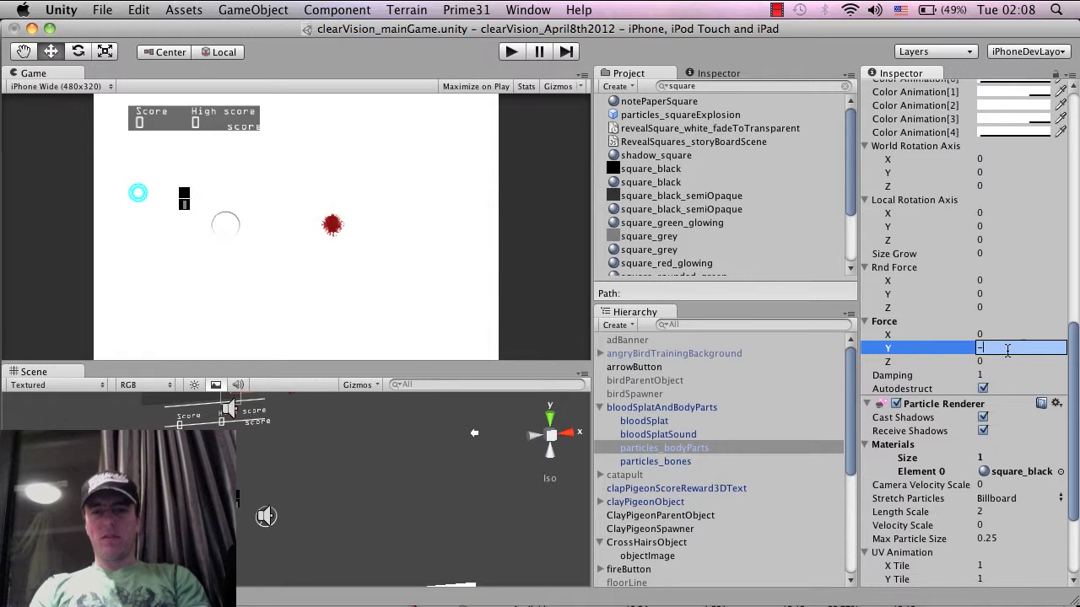
{"action": "type", "text": "8"}
{"action": "key", "text": "Return"}
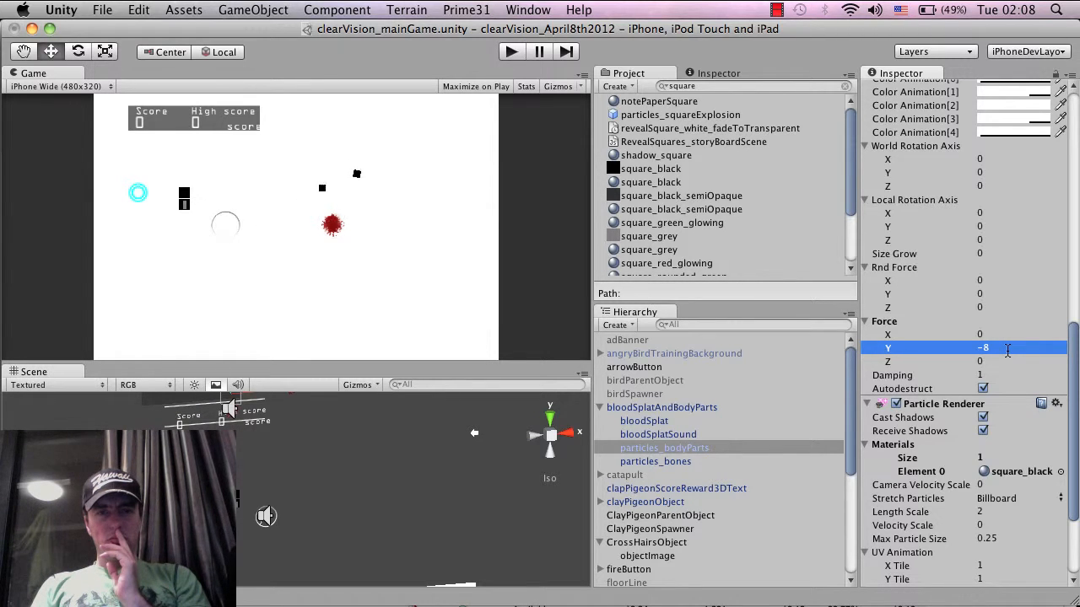
Set both the minimum and maximum particle size of the particles_bodyParts emitter to 0.8
{"action": "scroll", "coordinate": [1007, 353], "scroll_direction": "up", "scroll_amount": 10}
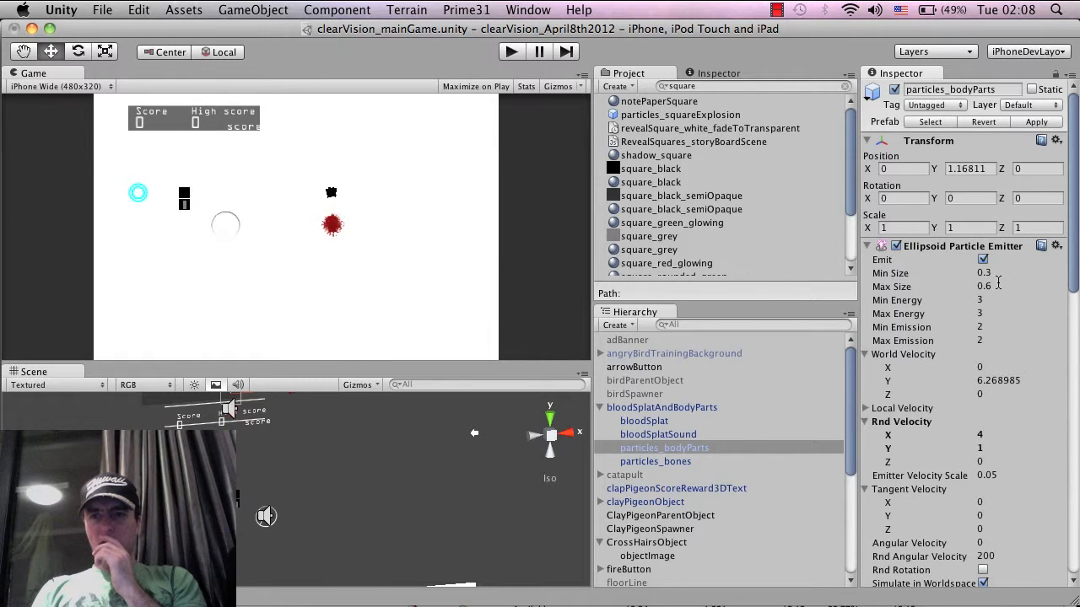
{"action": "left_click", "coordinate": [997, 273]}
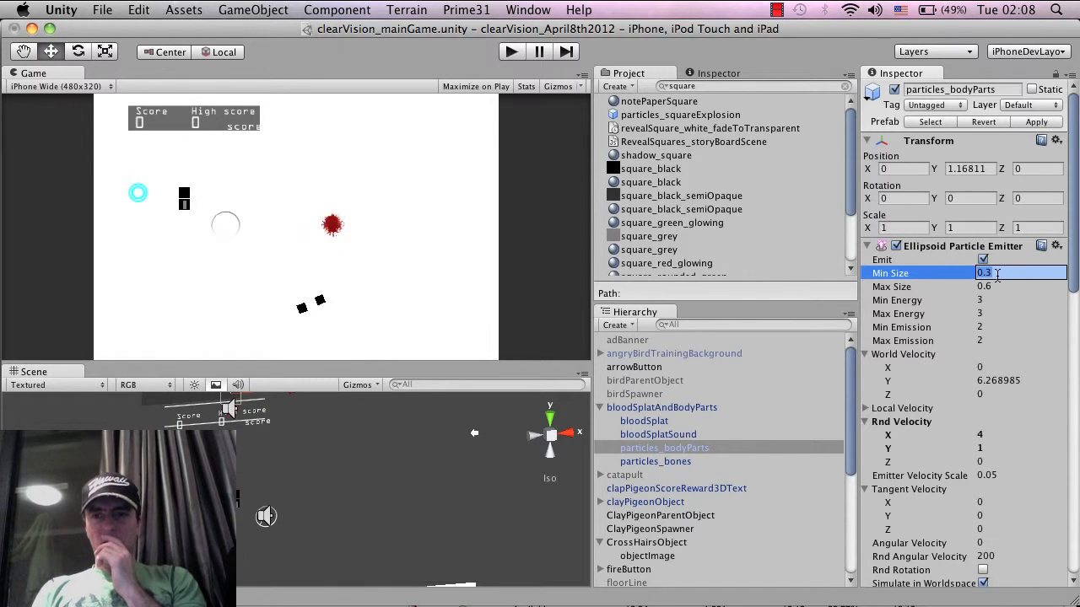
{"action": "type", "text": "0.8"}
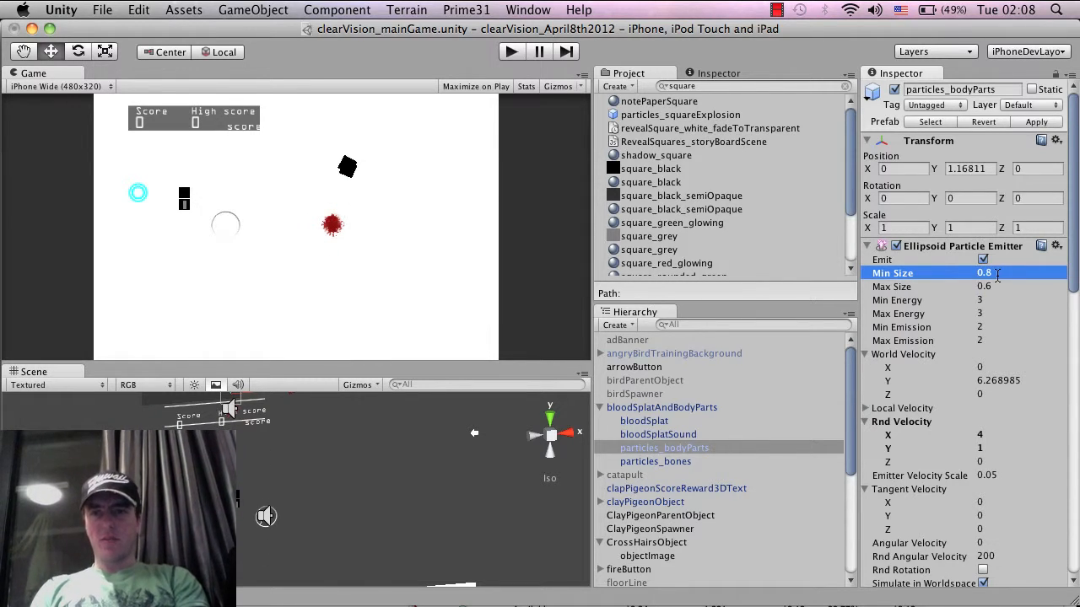
{"action": "key", "text": "Tab"}
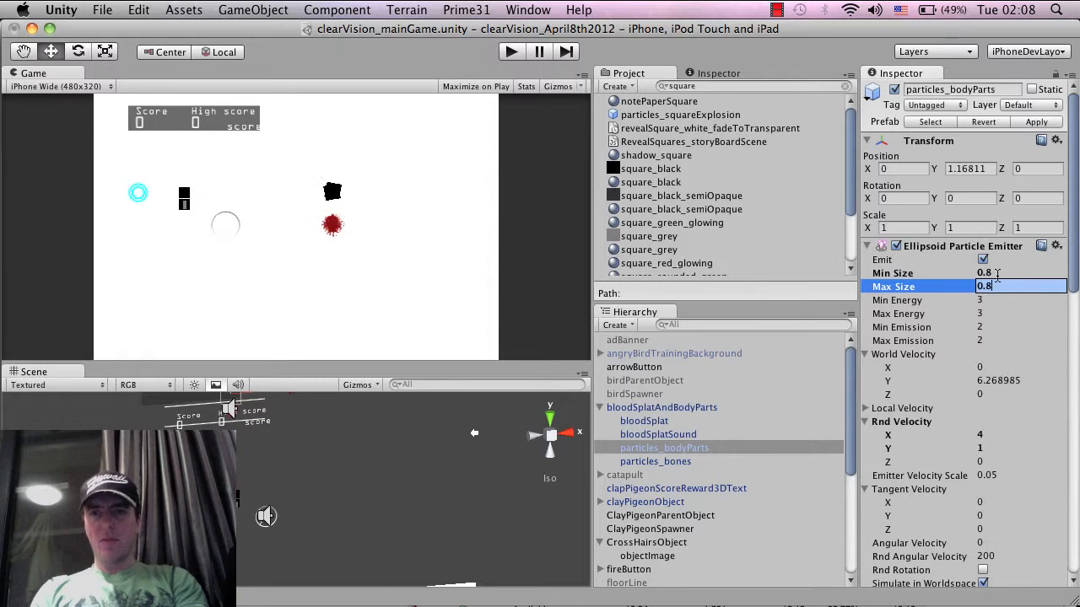
{"action": "type", "text": "0.8"}
{"action": "key", "text": "Return"}
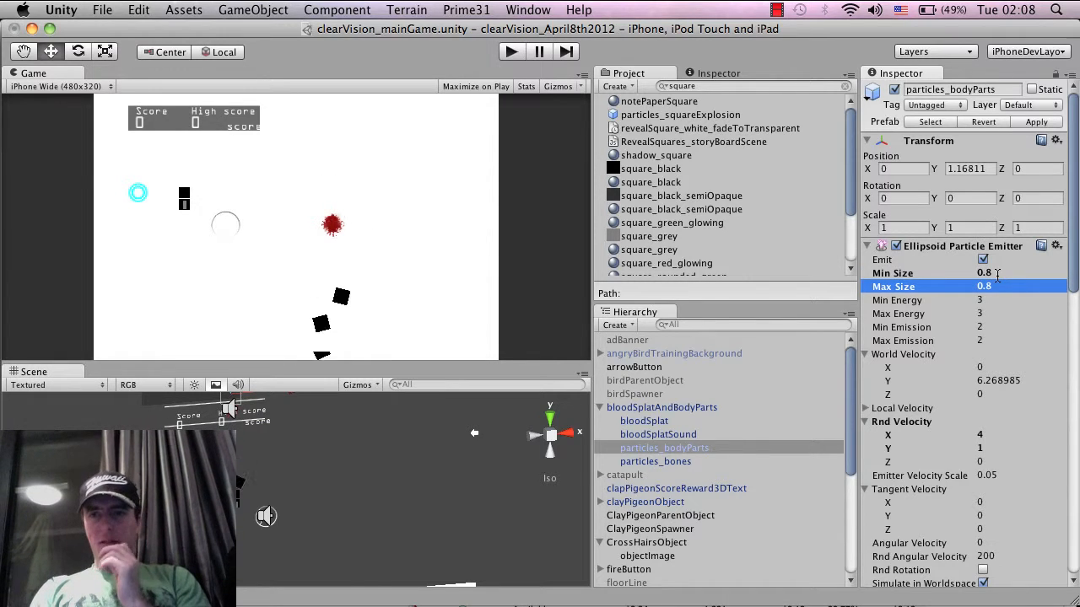
Set both the minimum and maximum particle size of the particles_bodyParts emitter to 0.7
{"action": "key", "text": "Return"}
{"action": "type", "text": "0.7"}
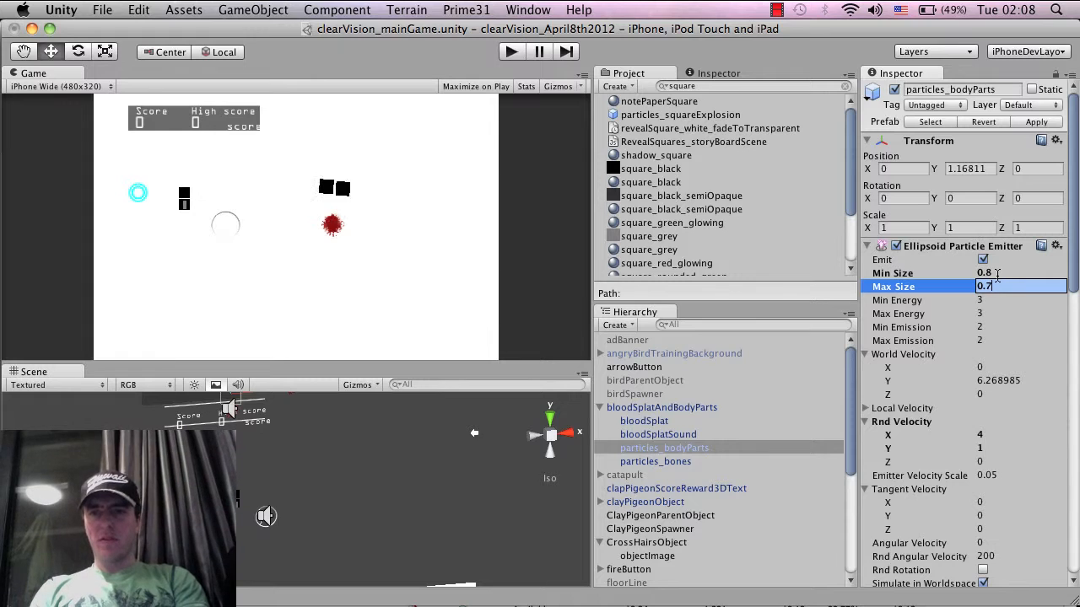
{"action": "key", "text": "Return"}
{"action": "key", "text": "Up"}
{"action": "key", "text": "Return"}
{"action": "type", "text": "0.7"}
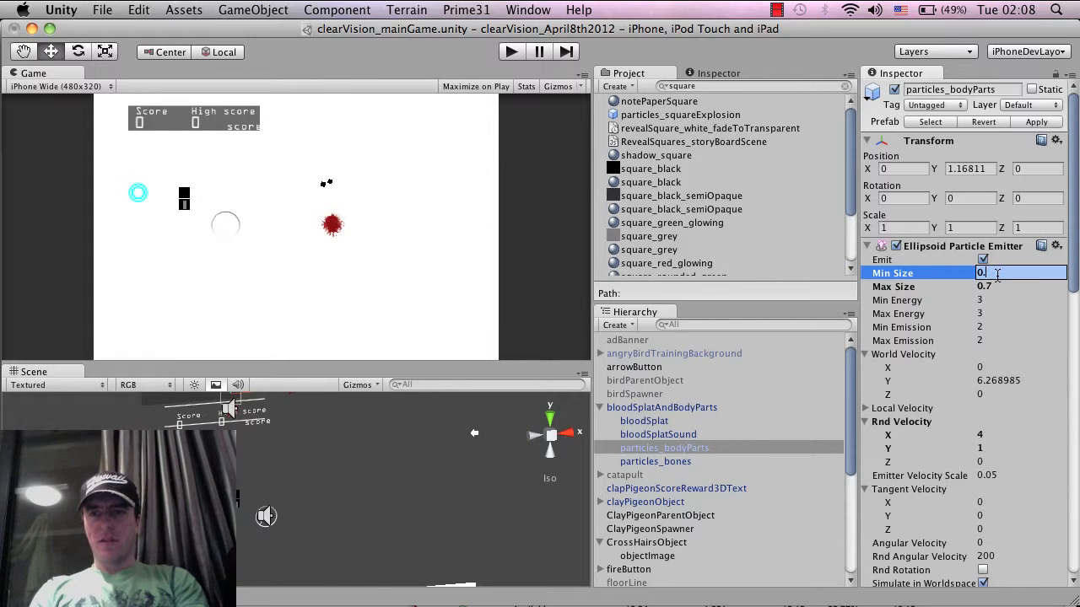
{"action": "key", "text": "Return"}
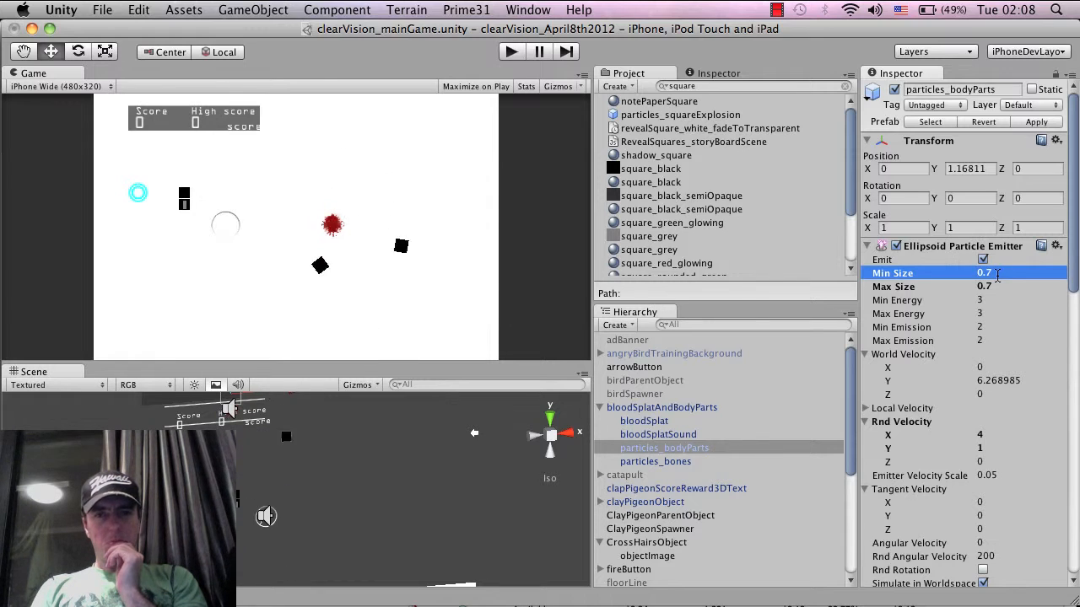
Turn off Play On Awake for the audio source of bloodSplatSound
{"action": "left_click", "coordinate": [669, 424]}
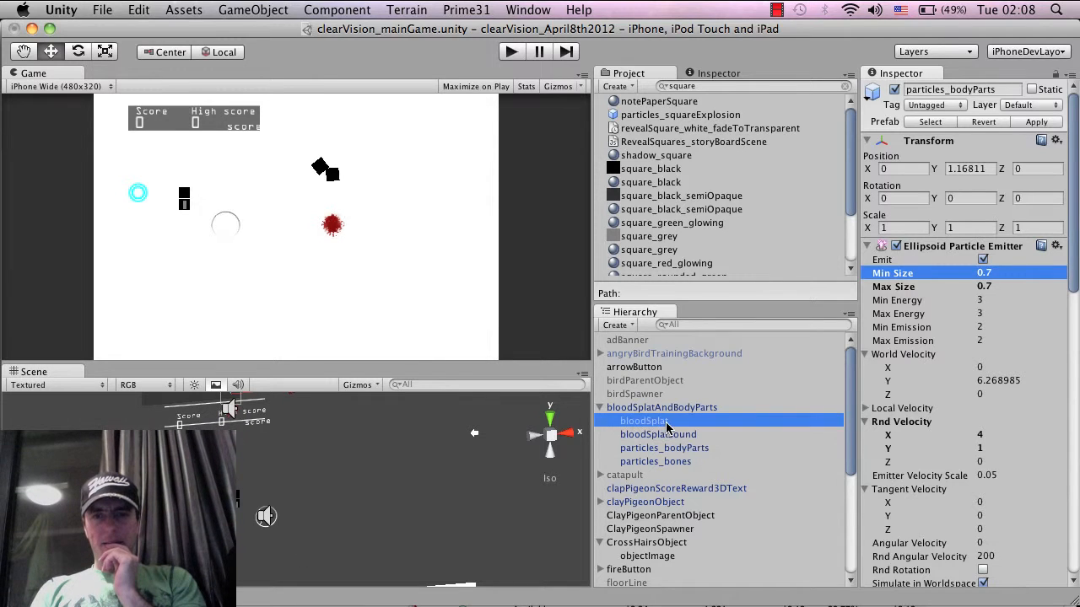
{"action": "left_click", "coordinate": [669, 435]}
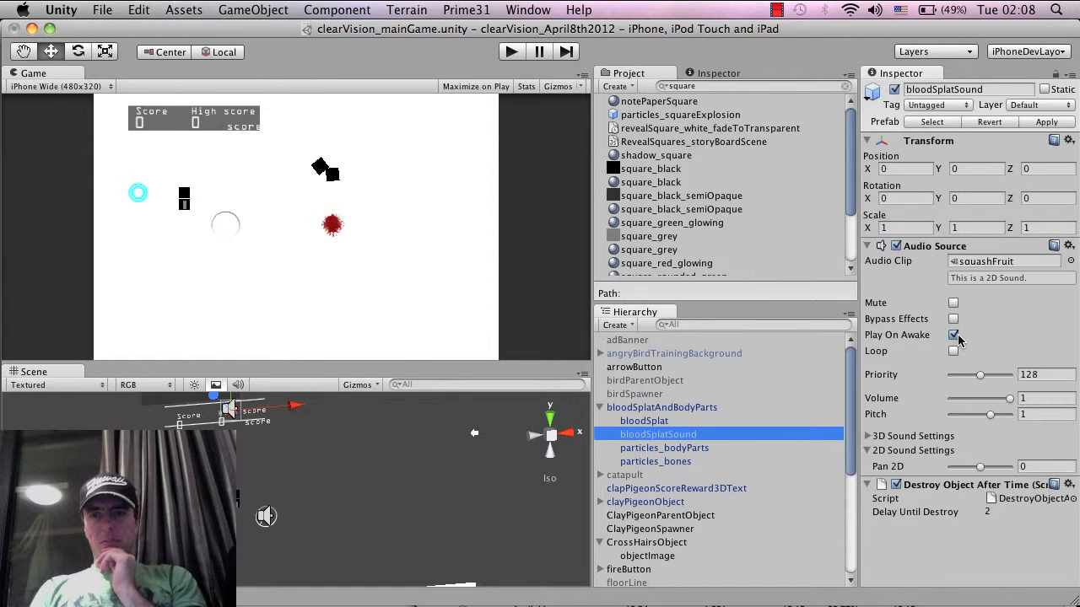
{"action": "left_click", "coordinate": [953, 336]}
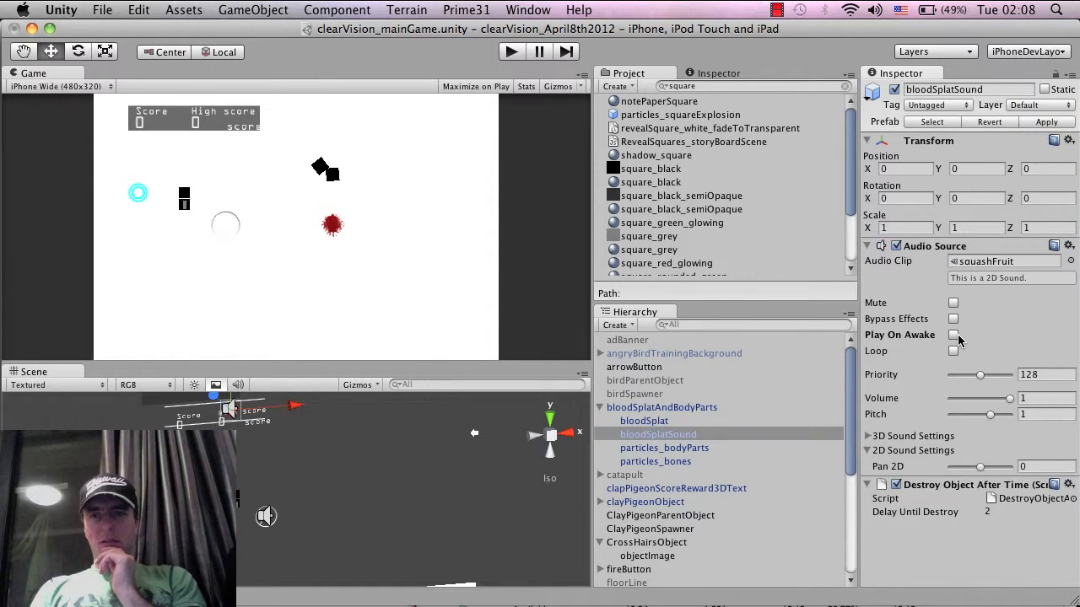
Find the BloodSplatAndBodyParts prefab in the project by its name and update it from the bloodSplatAndBodyParts scene object
{"action": "left_click", "coordinate": [663, 408]}
{"action": "left_click", "coordinate": [663, 407]}
{"action": "key", "text": "super+c"}
{"action": "key", "text": "Escape"}
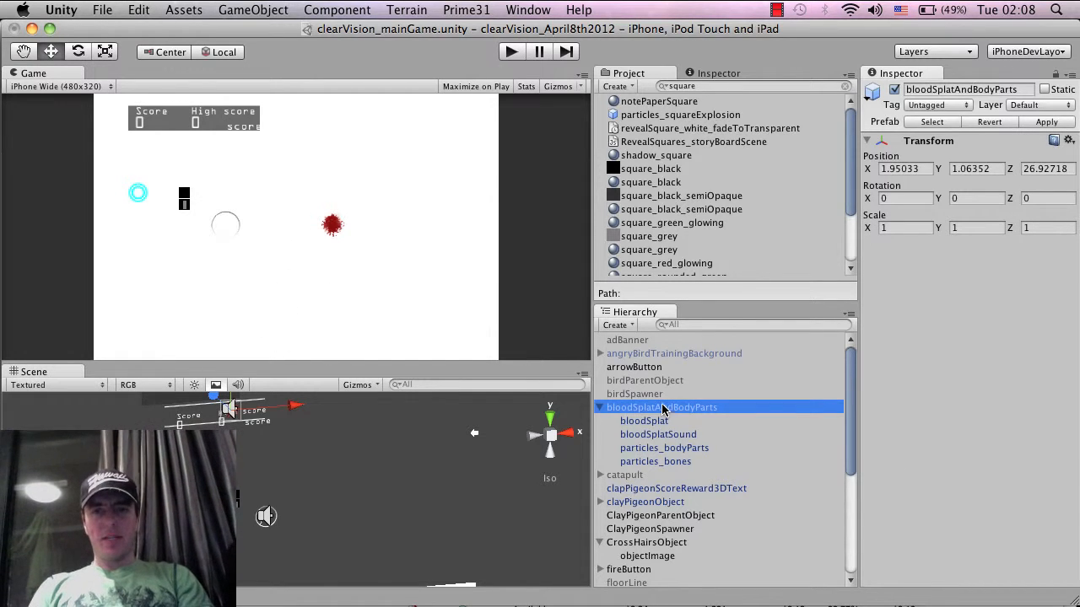
{"action": "left_click", "coordinate": [685, 86]}
{"action": "key", "text": "super+v"}
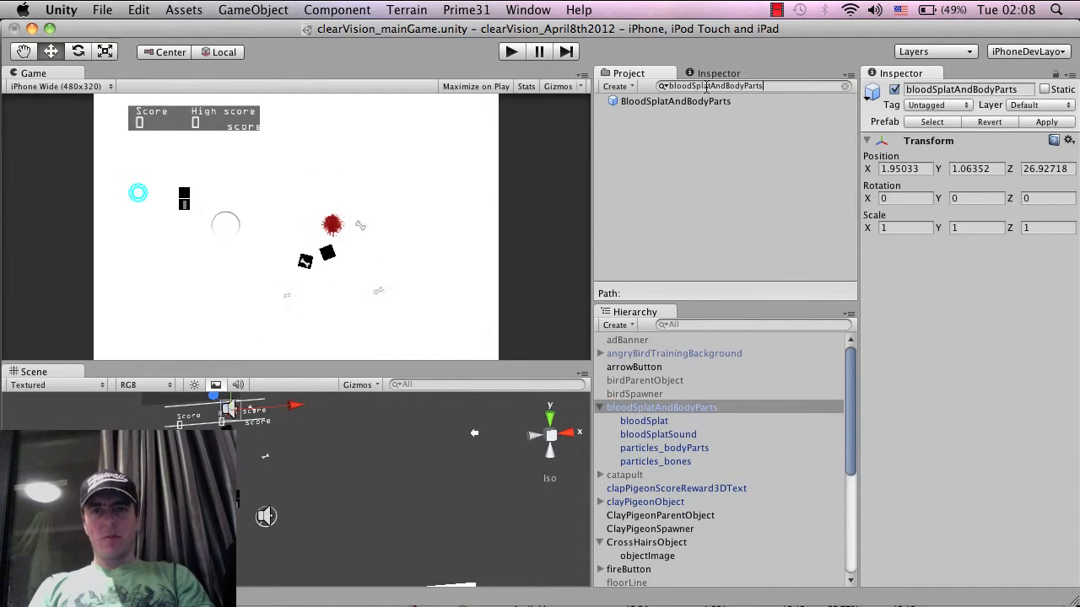
{"action": "left_click_drag", "start_coordinate": [645, 408], "coordinate": [672, 102]}
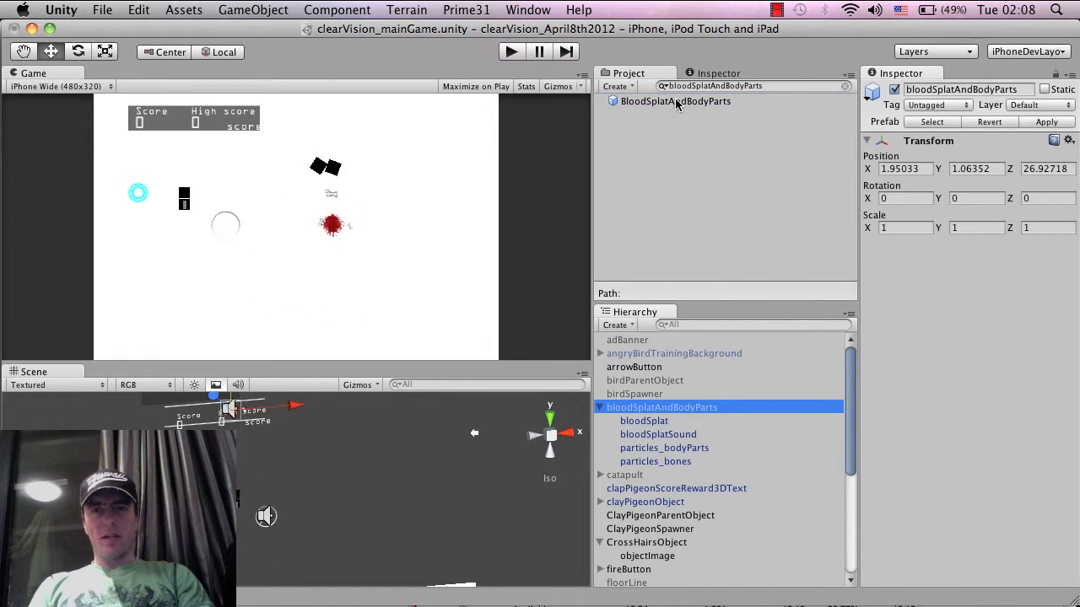
Rename the particles_bodyParts object as particles_bodyParts_body
{"action": "left_click", "coordinate": [666, 421]}
{"action": "key", "text": "Down"}
{"action": "key", "text": "Down"}
{"action": "key", "text": "Down"}
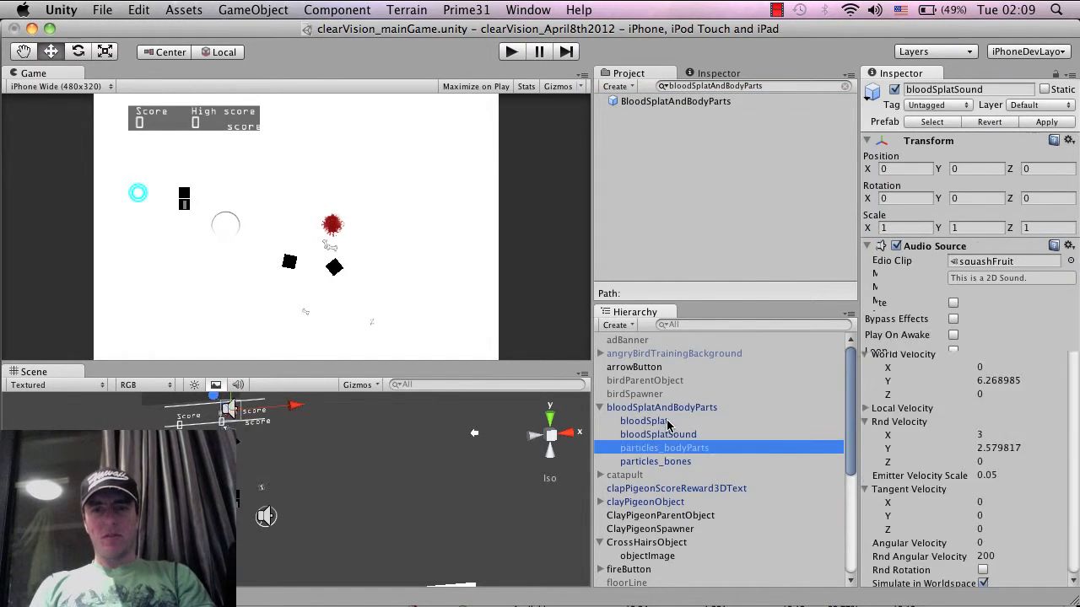
{"action": "key", "text": "Up"}
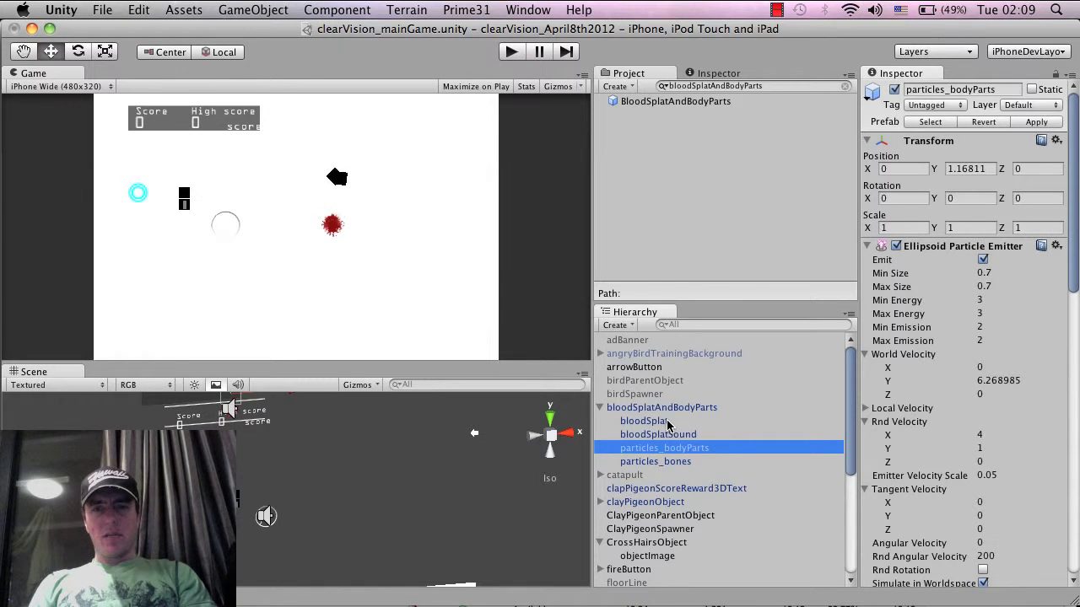
{"action": "key", "text": "Return"}
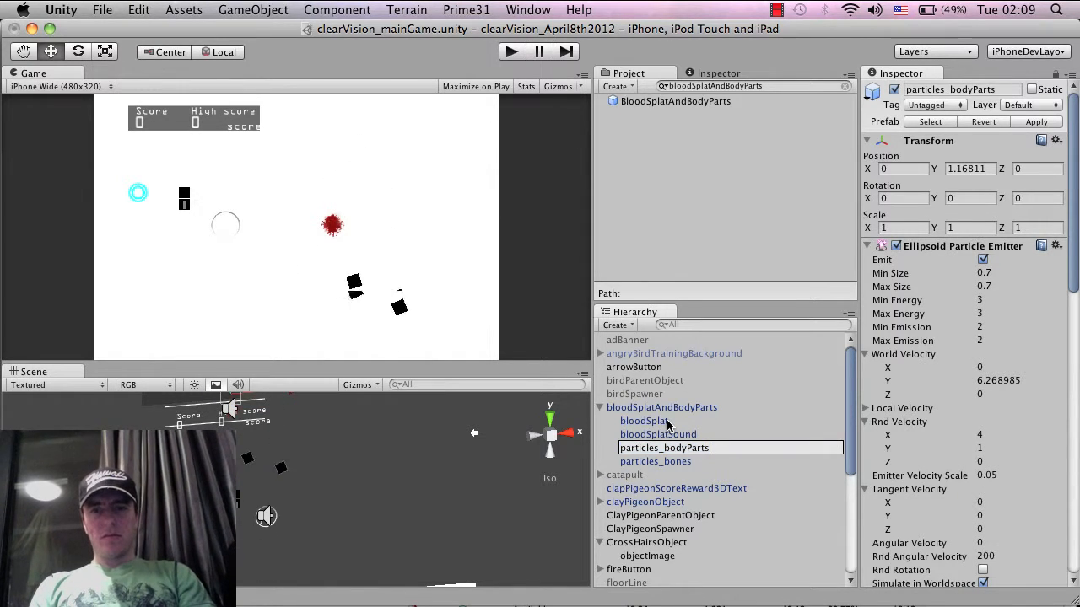
{"action": "type", "text": "_body"}
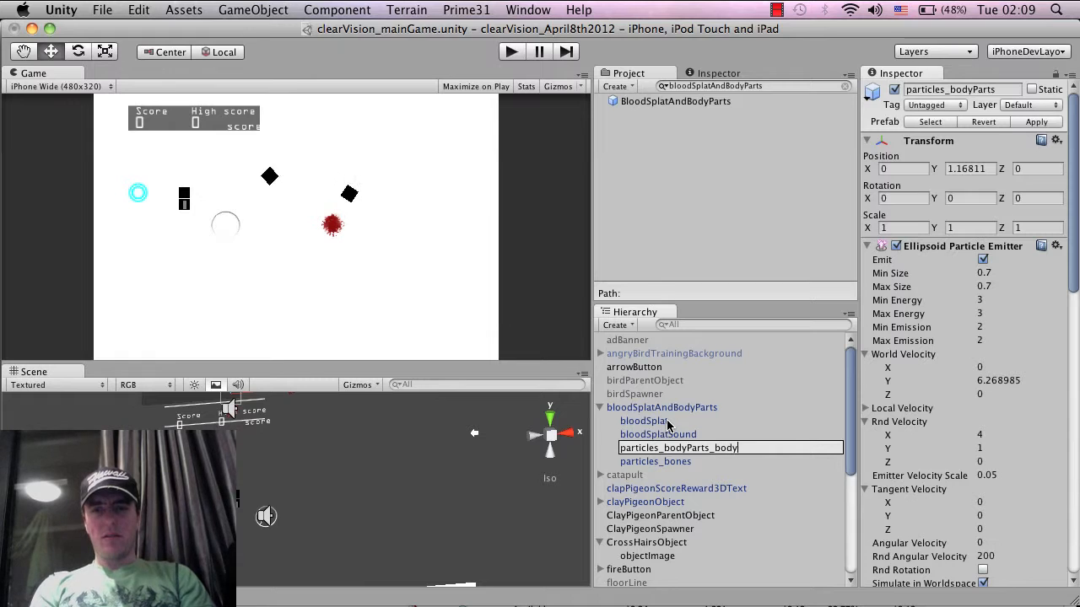
{"action": "key", "text": "Return"}
Duplicate particles_bodyParts_body, accepting the loss of the prefab connection, and rename the copy as particles_bodyParts_arm
{"action": "key", "text": "super+d"}
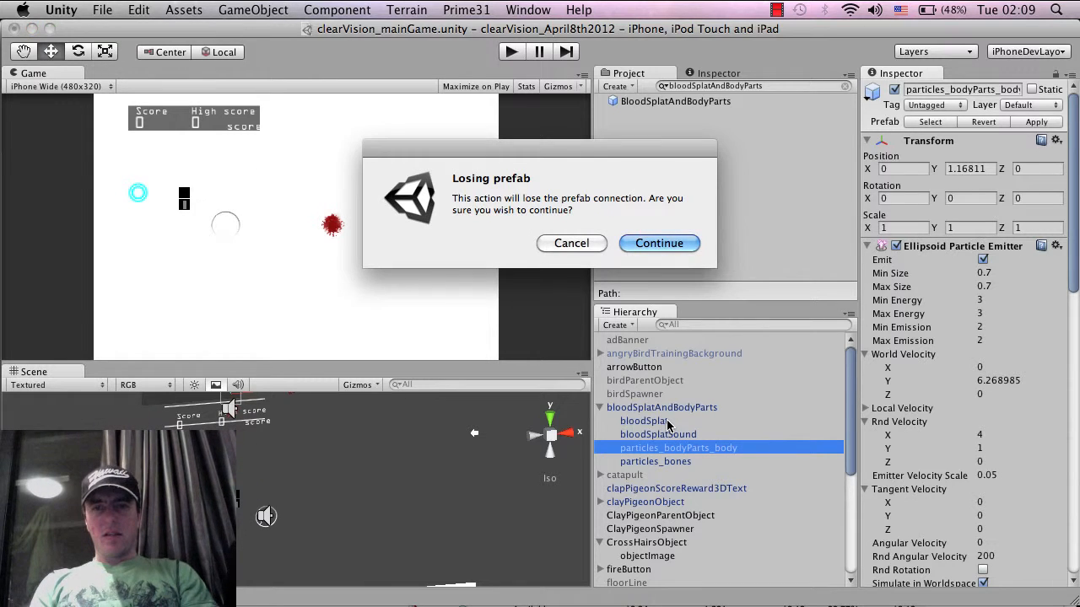
{"action": "left_click", "coordinate": [667, 240]}
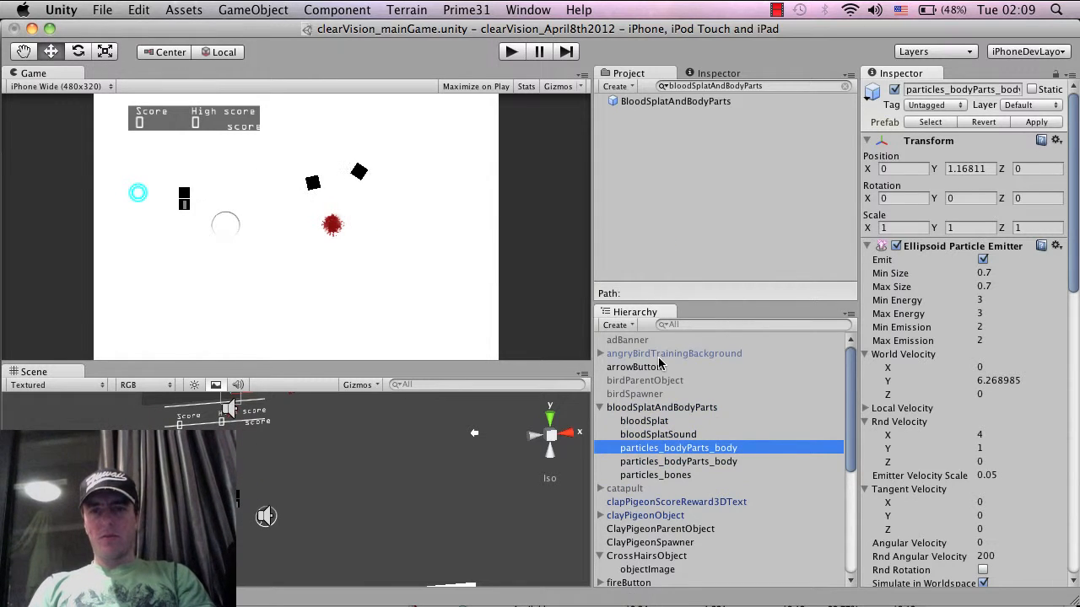
{"action": "key", "text": "Return"}
{"action": "key", "text": "Right"}
{"action": "key", "text": "BackSpace"}
{"action": "key", "text": "BackSpace"}
{"action": "key", "text": "BackSpace"}
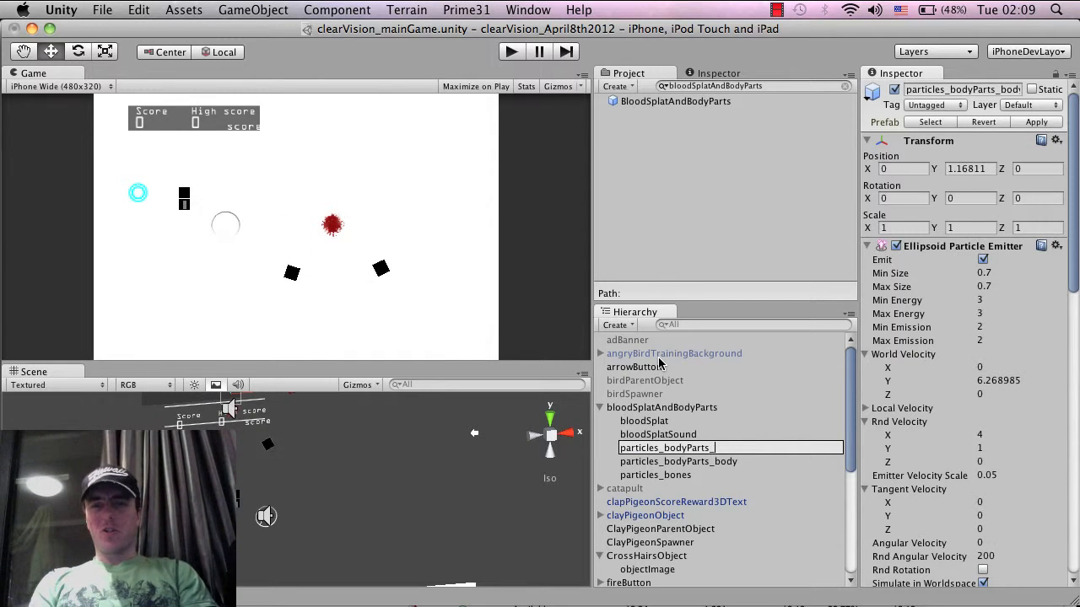
{"action": "type", "text": "arm"}
{"action": "key", "text": "Return"}
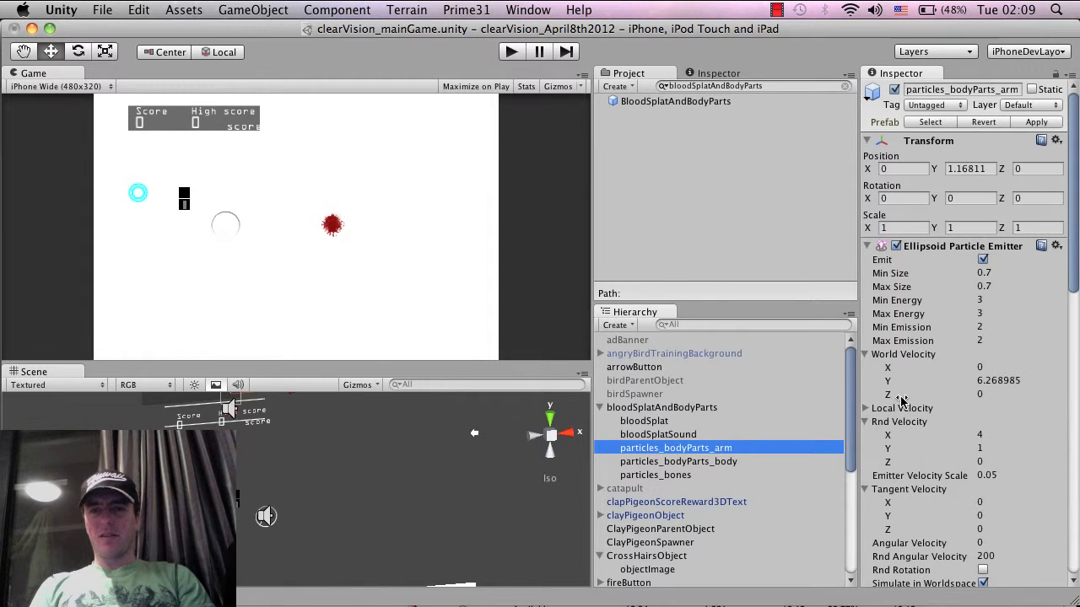
Search the project for "grey" and assign the square_grey material to the Particle Renderer of particles_bodyParts_arm
{"action": "scroll", "coordinate": [901, 400], "scroll_direction": "down", "scroll_amount": 5}
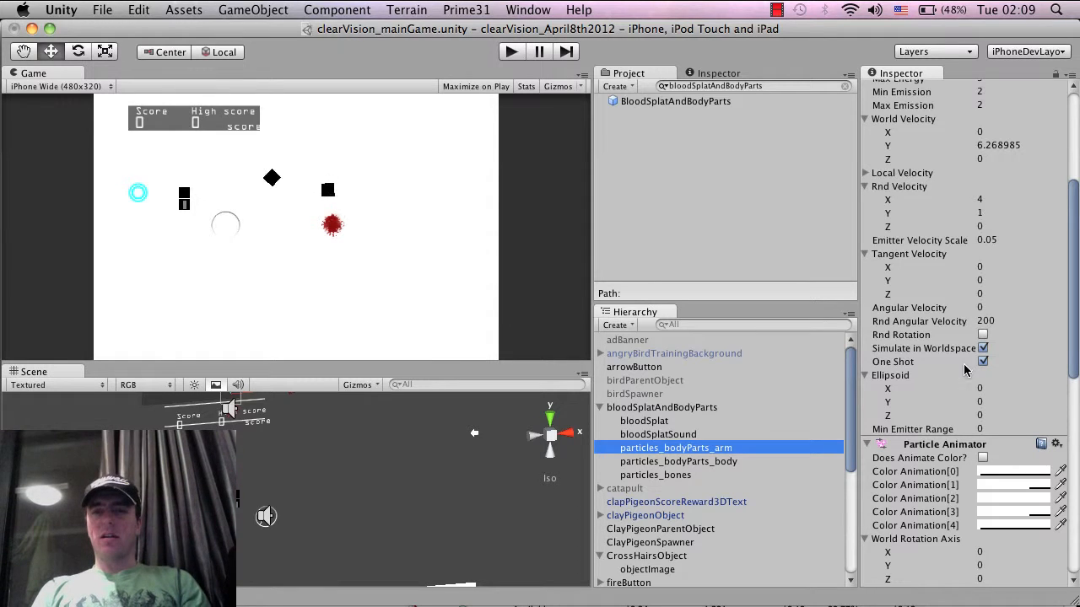
{"action": "scroll", "coordinate": [966, 372], "scroll_direction": "down", "scroll_amount": 5}
{"action": "scroll", "coordinate": [966, 372], "scroll_direction": "down", "scroll_amount": 3}
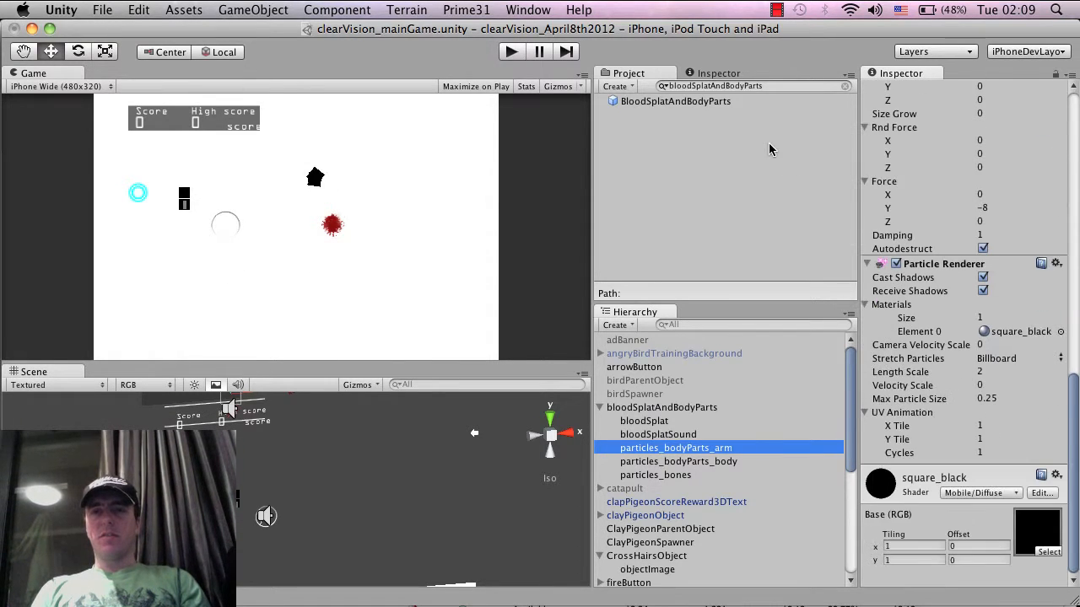
{"action": "left_click", "coordinate": [767, 87]}
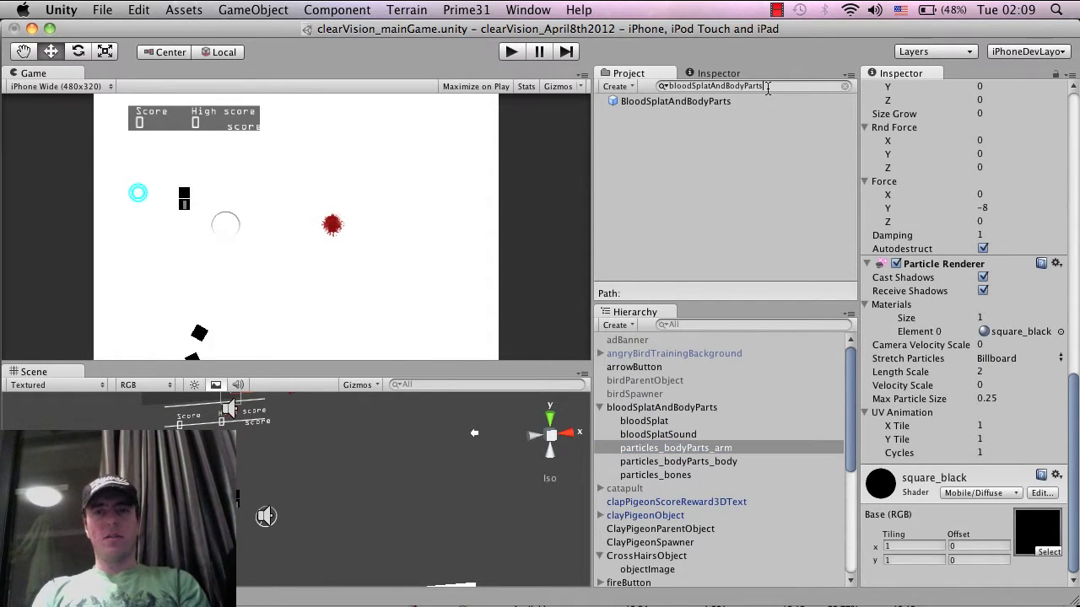
{"action": "key", "text": "BackSpace"}
{"action": "key", "text": "BackSpace"}
{"action": "key", "text": "BackSpace"}
{"action": "key", "text": "BackSpace"}
{"action": "key", "text": "BackSpace"}
{"action": "key", "text": "BackSpace"}
{"action": "key", "text": "BackSpace"}
{"action": "key", "text": "BackSpace"}
{"action": "key", "text": "BackSpace"}
{"action": "key", "text": "BackSpace"}
{"action": "key", "text": "BackSpace"}
{"action": "key", "text": "BackSpace"}
{"action": "key", "text": "BackSpace"}
{"action": "key", "text": "BackSpace"}
{"action": "key", "text": "BackSpace"}
{"action": "key", "text": "BackSpace"}
{"action": "key", "text": "BackSpace"}
{"action": "key", "text": "BackSpace"}
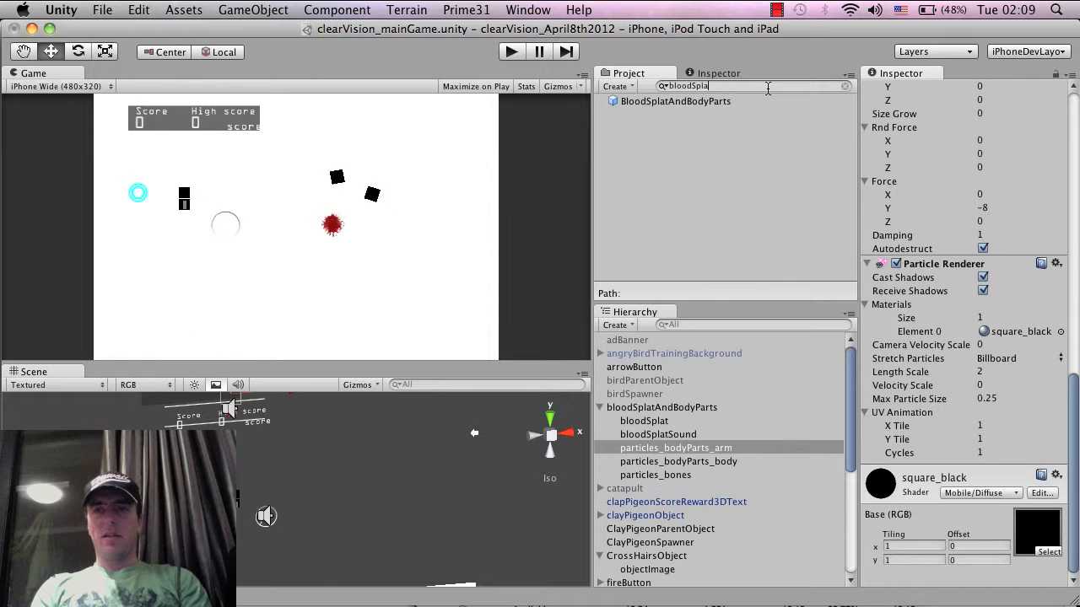
{"action": "type", "text": "grey"}
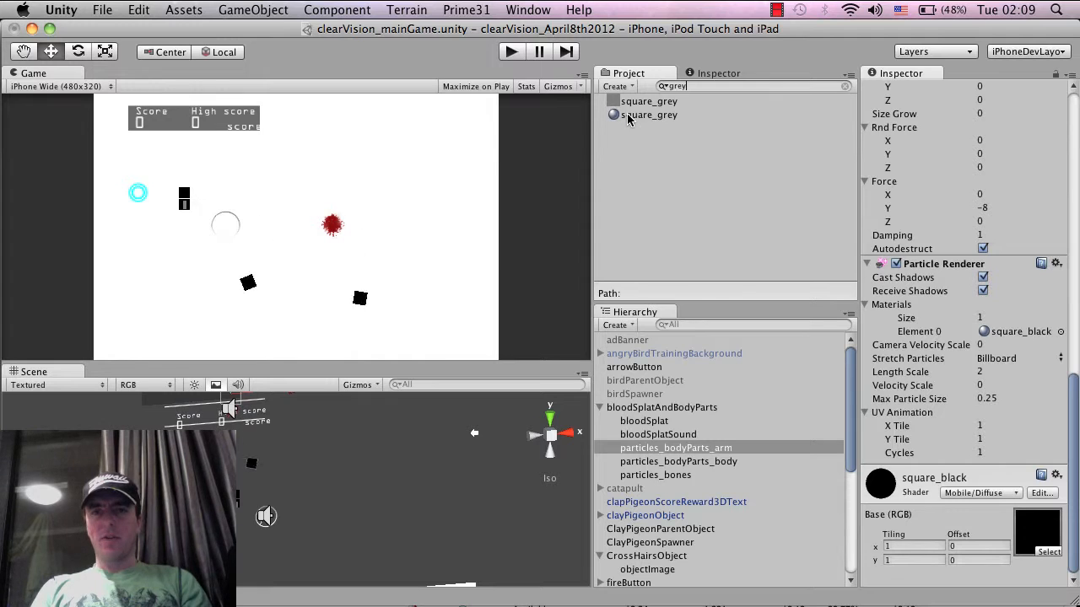
{"action": "left_click_drag", "start_coordinate": [620, 114], "coordinate": [1012, 333]}
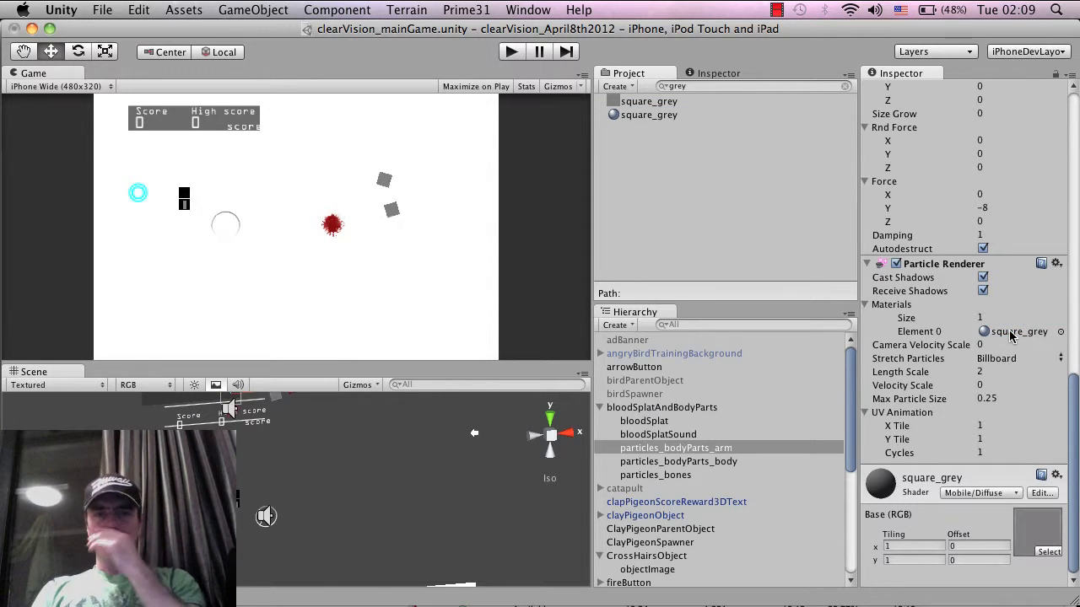
Set Stretch Particles to Stretched in the Particle Renderer of particles_bodyParts_arm
{"action": "left_click", "coordinate": [704, 454]}
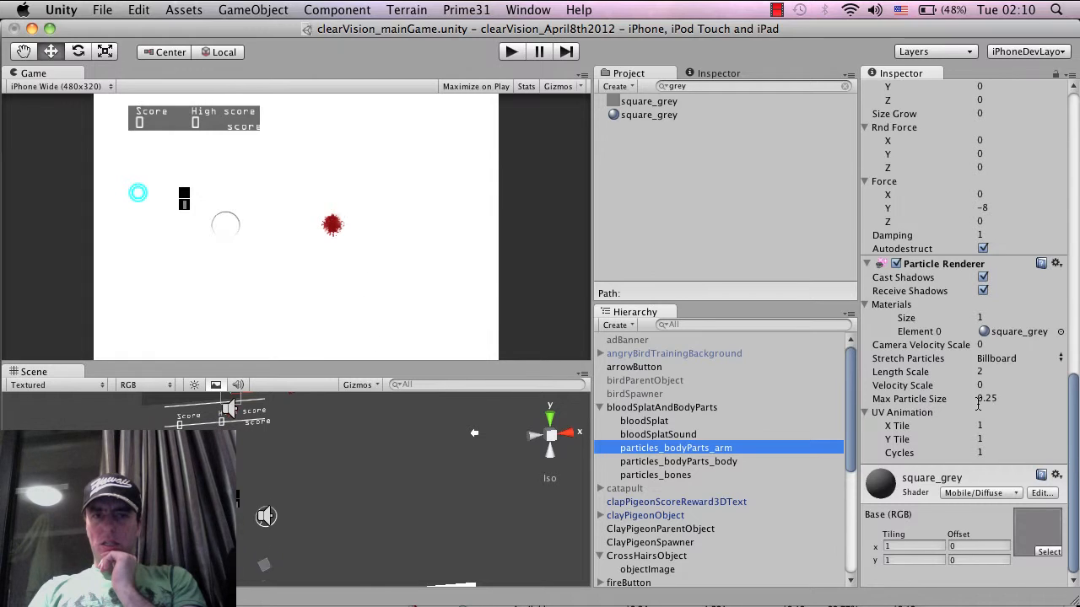
{"action": "scroll", "coordinate": [978, 405], "scroll_direction": "up", "scroll_amount": 1}
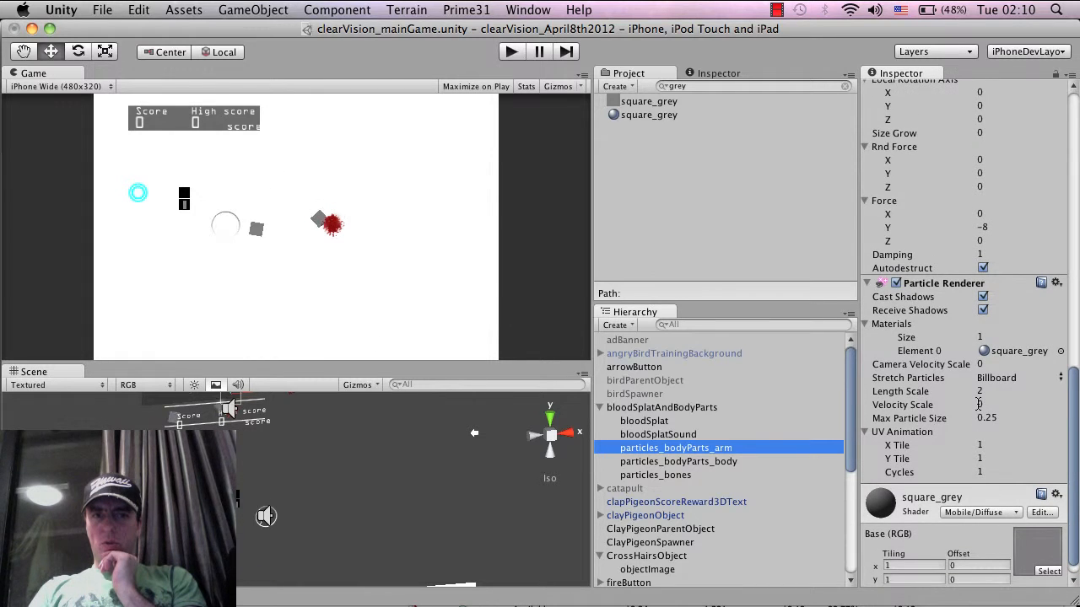
{"action": "scroll", "coordinate": [979, 403], "scroll_direction": "up", "scroll_amount": 5}
{"action": "scroll", "coordinate": [977, 387], "scroll_direction": "up", "scroll_amount": 6}
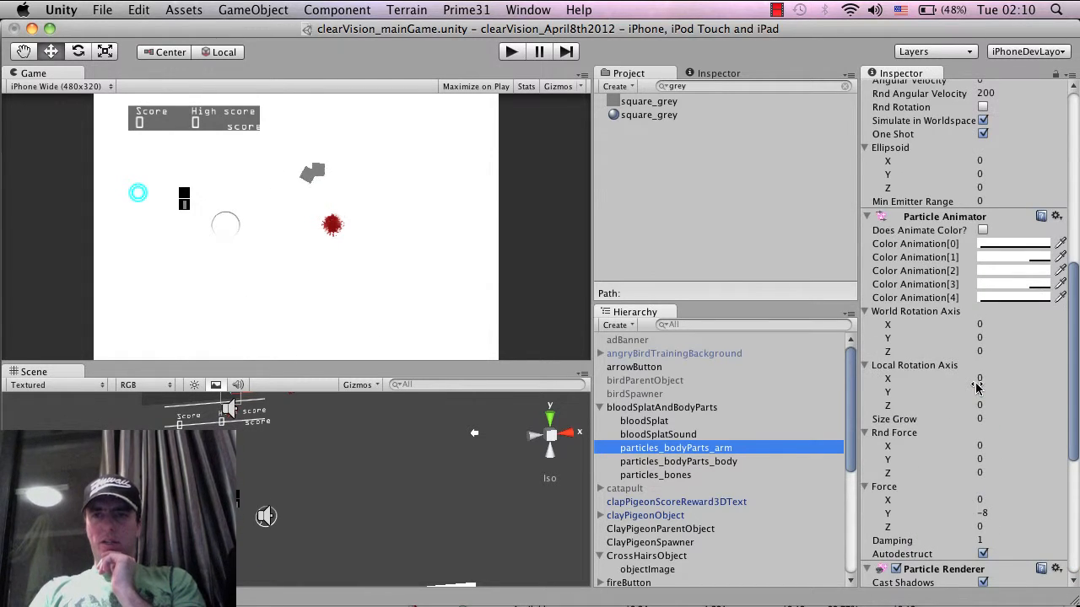
{"action": "scroll", "coordinate": [977, 387], "scroll_direction": "down", "scroll_amount": 7}
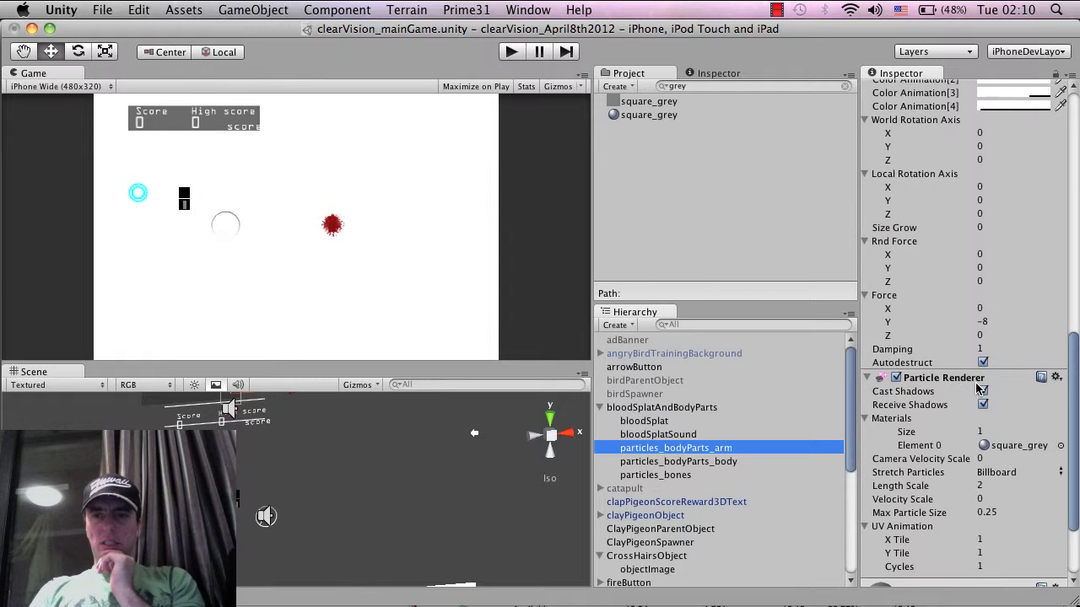
{"action": "scroll", "coordinate": [979, 388], "scroll_direction": "down", "scroll_amount": 2}
{"action": "left_click", "coordinate": [1002, 432]}
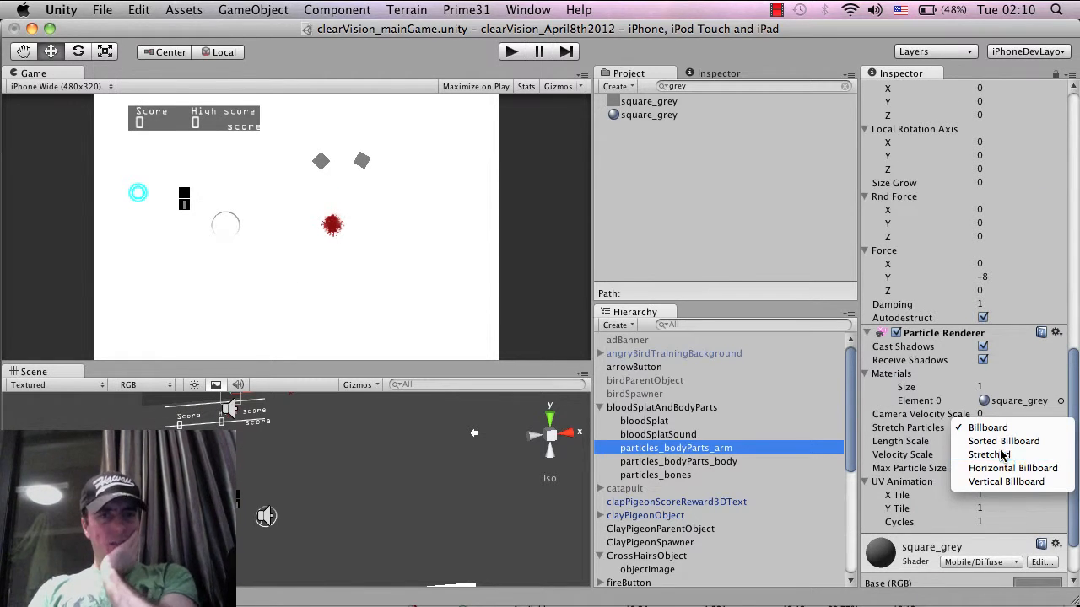
{"action": "left_click", "coordinate": [1001, 455]}
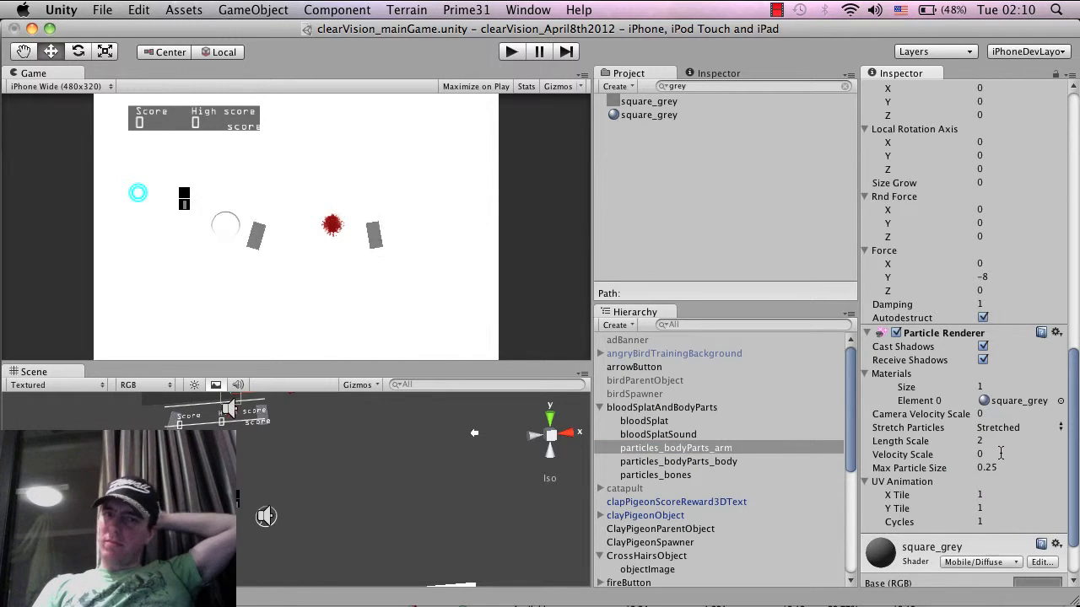
Set both the minimum and maximum particle size of the particles_bodyParts_arm emitter to 0.4
{"action": "scroll", "coordinate": [1001, 456], "scroll_direction": "up", "scroll_amount": 10}
{"action": "scroll", "coordinate": [1001, 455], "scroll_direction": "up", "scroll_amount": 3}
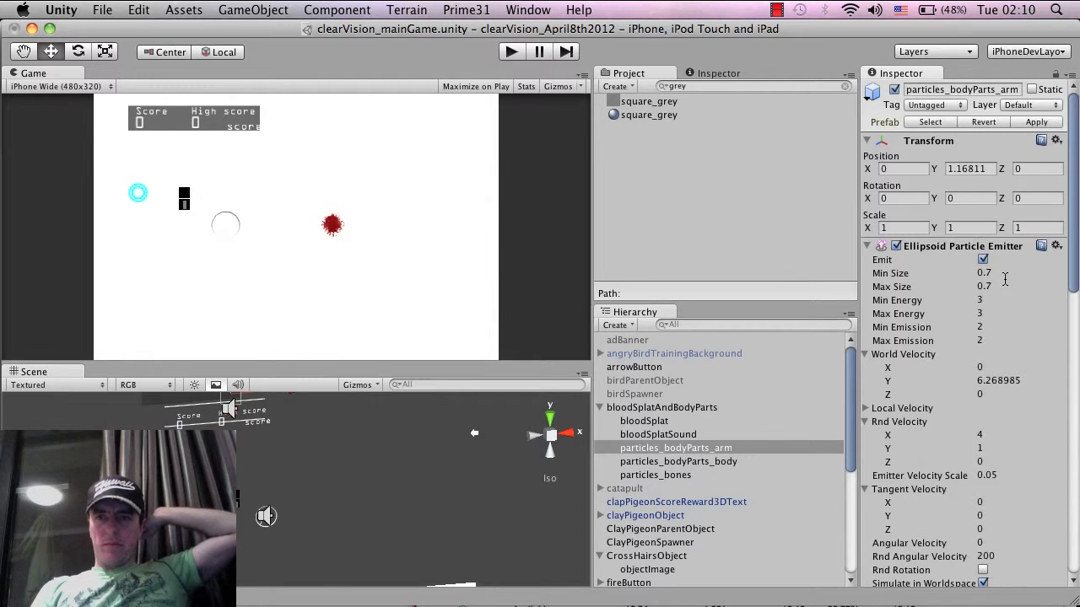
{"action": "left_click", "coordinate": [1003, 275]}
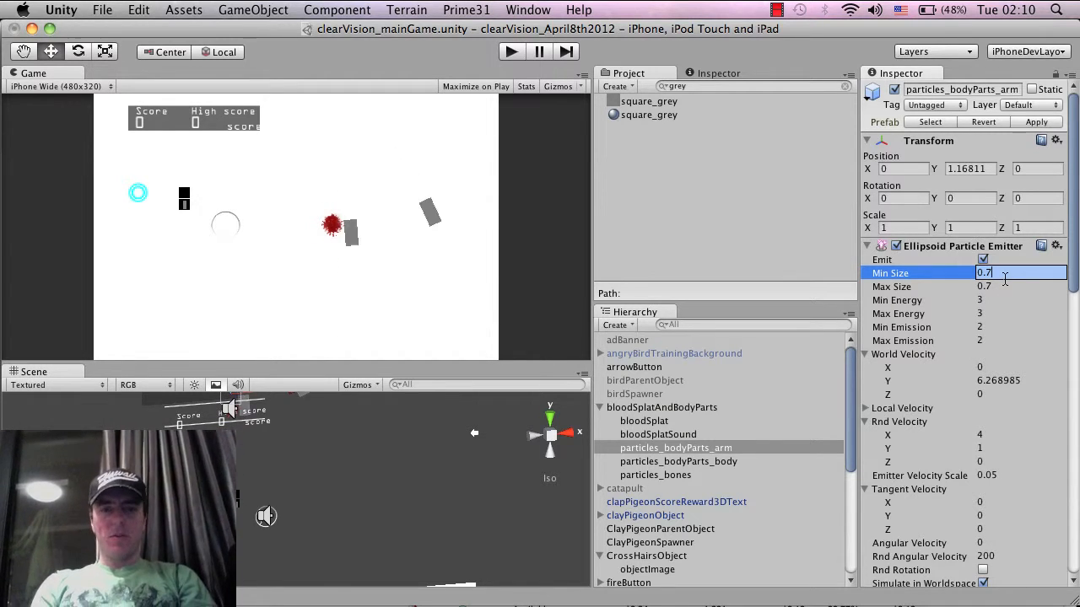
{"action": "type", "text": "0.4"}
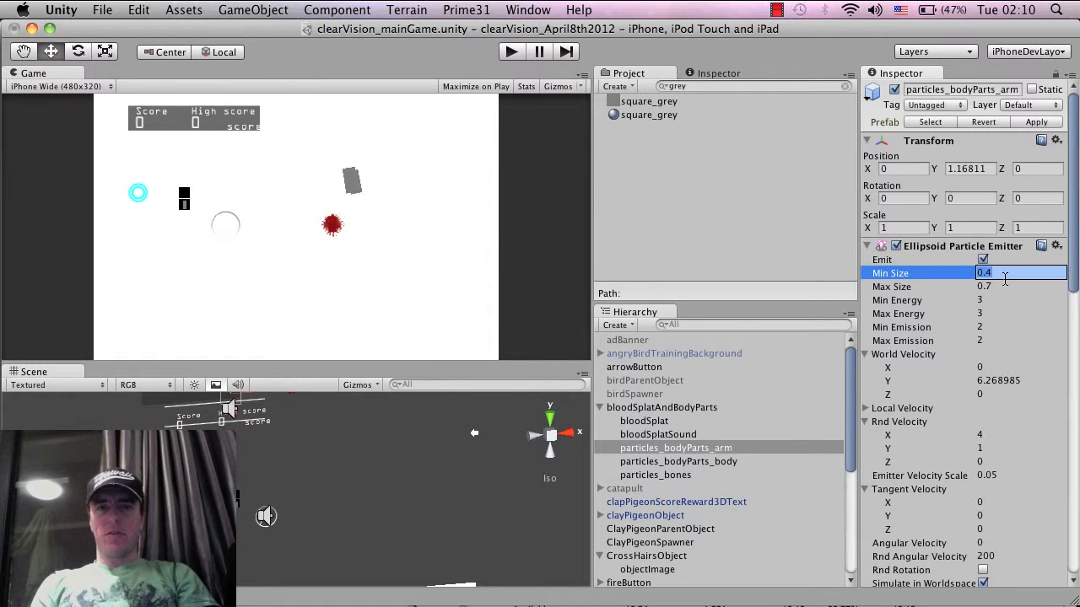
{"action": "key", "text": "Tab"}
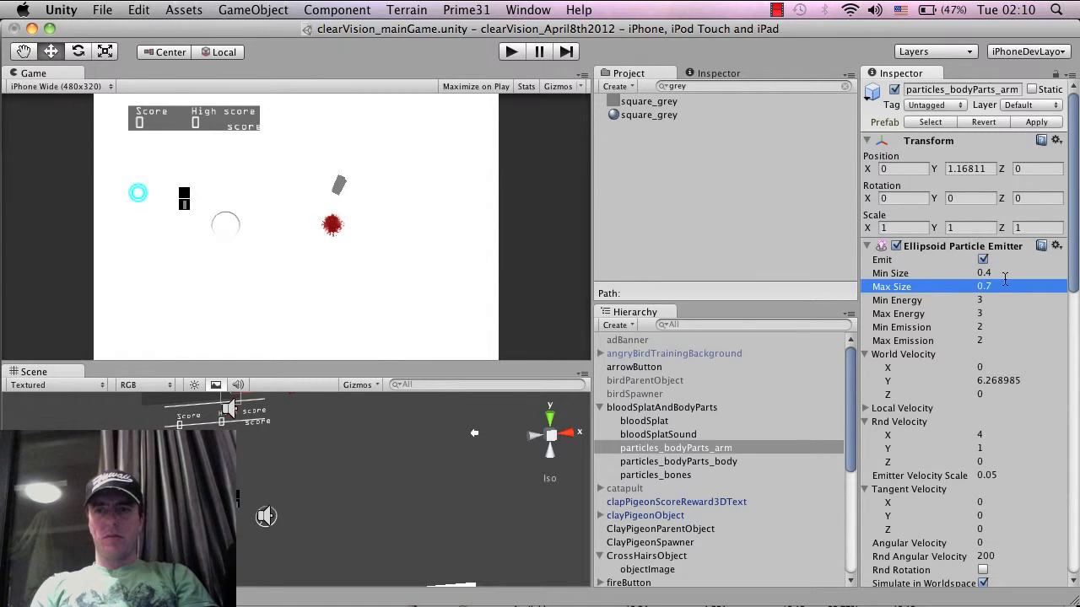
{"action": "type", "text": "0.4"}
{"action": "key", "text": "Return"}
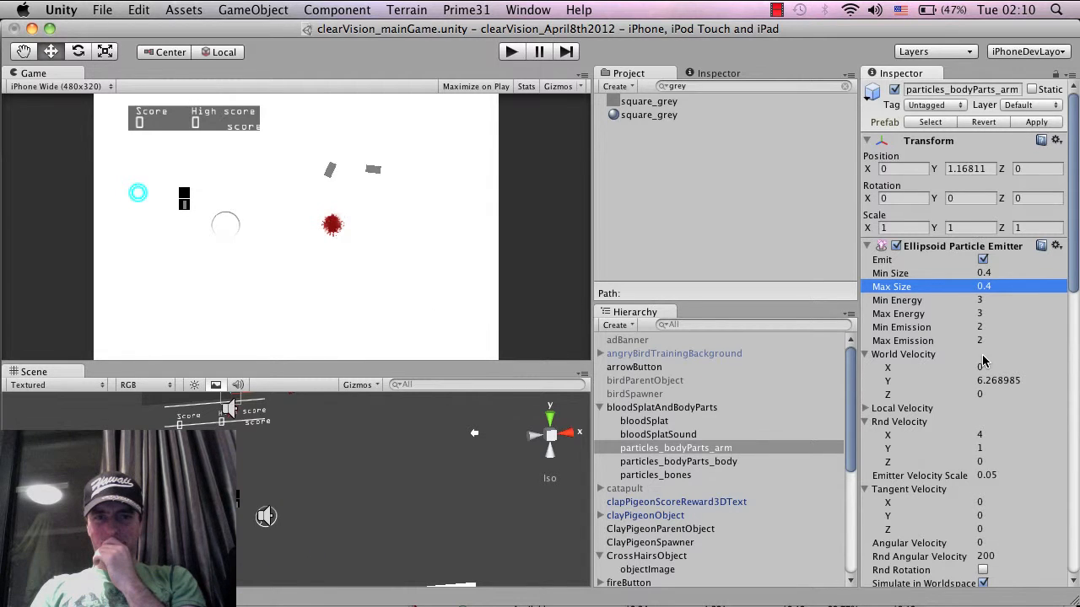
{"action": "scroll", "coordinate": [983, 361], "scroll_direction": "down", "scroll_amount": 5}
{"action": "scroll", "coordinate": [982, 359], "scroll_direction": "down", "scroll_amount": 1}
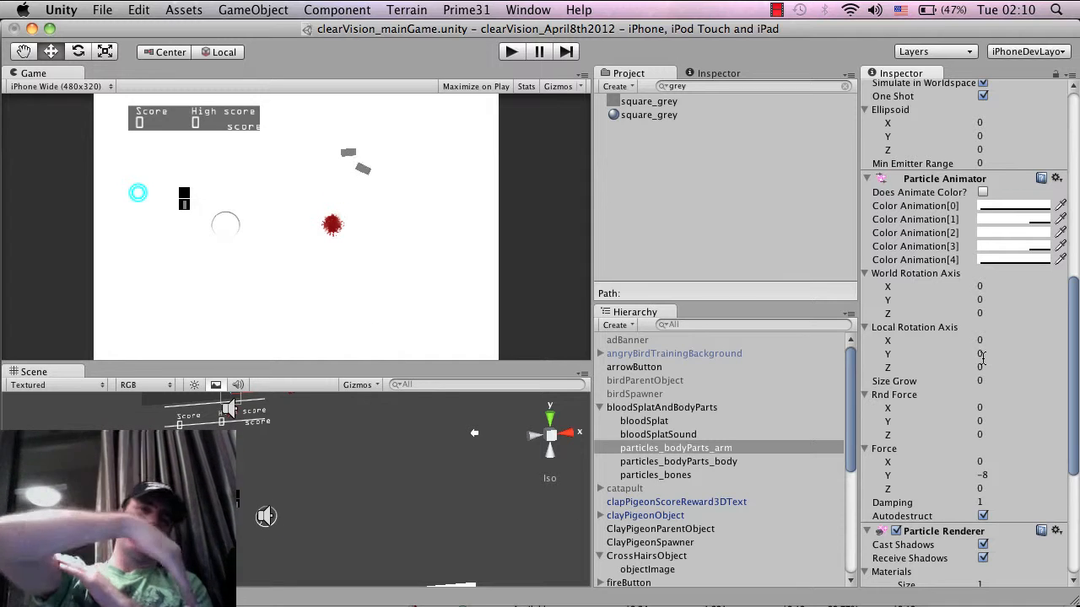
Set the Y force in the Particle Animator of particles_bodyParts_arm to 0
{"action": "scroll", "coordinate": [981, 388], "scroll_direction": "down", "scroll_amount": 3}
{"action": "scroll", "coordinate": [981, 389], "scroll_direction": "down", "scroll_amount": 10}
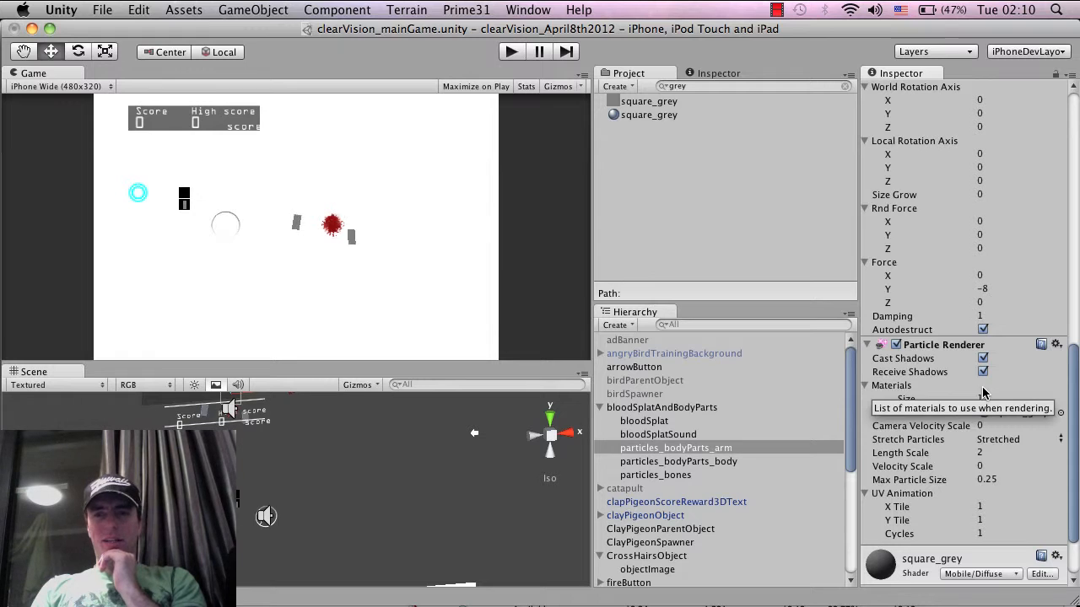
{"action": "scroll", "coordinate": [989, 422], "scroll_direction": "up", "scroll_amount": 5}
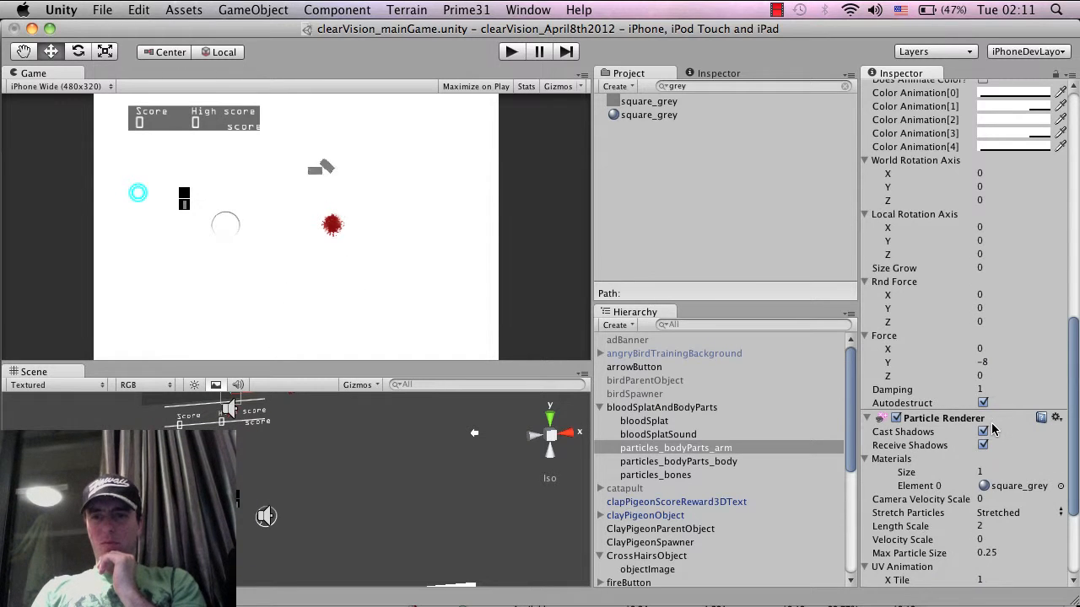
{"action": "left_click", "coordinate": [1000, 361]}
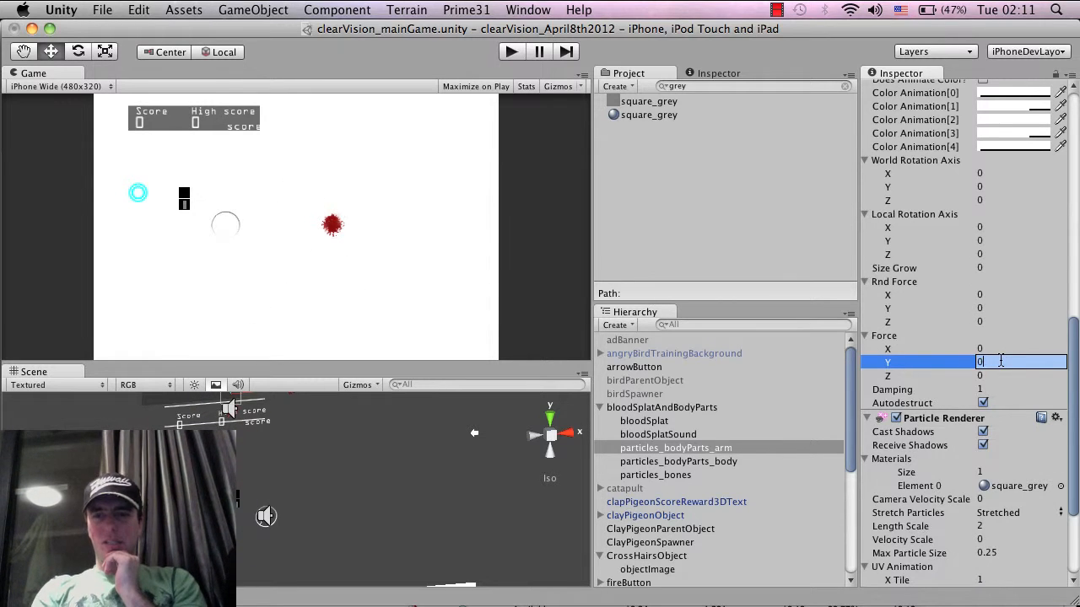
{"action": "type", "text": "0"}
{"action": "key", "text": "Return"}
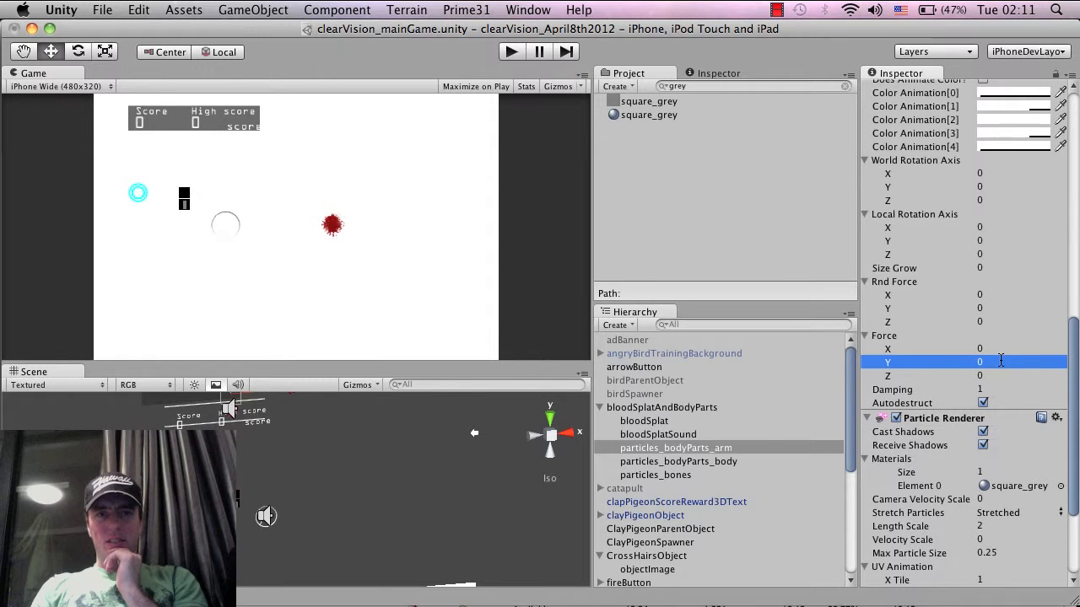
Set the Y world velocity of the particles_bodyParts_arm emitter to 0
{"action": "scroll", "coordinate": [1001, 361], "scroll_direction": "up", "scroll_amount": 10}
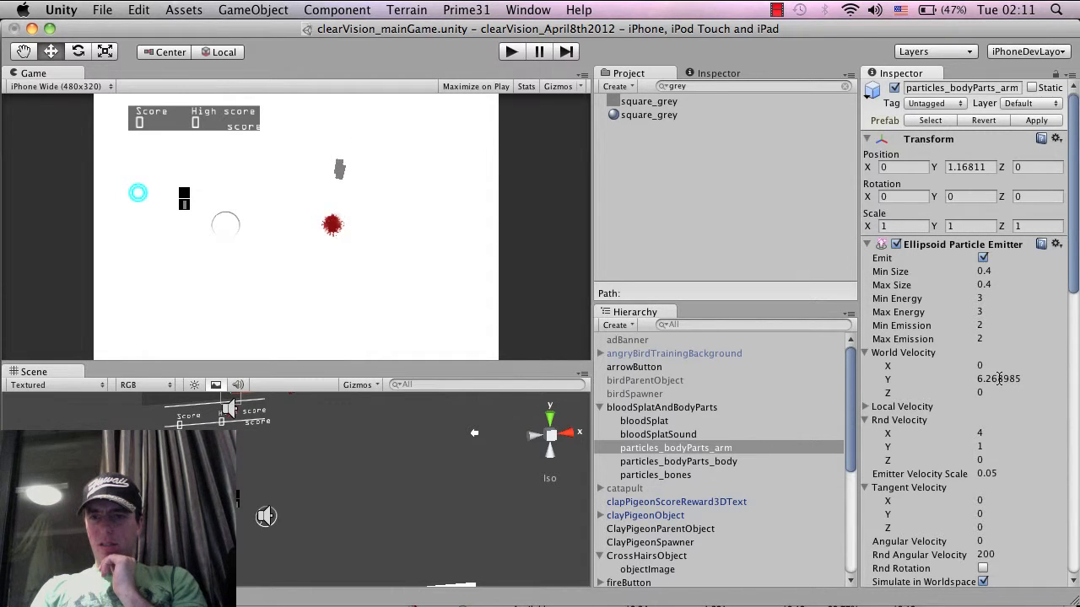
{"action": "left_click", "coordinate": [998, 379]}
{"action": "type", "text": "0"}
{"action": "key", "text": "Return"}
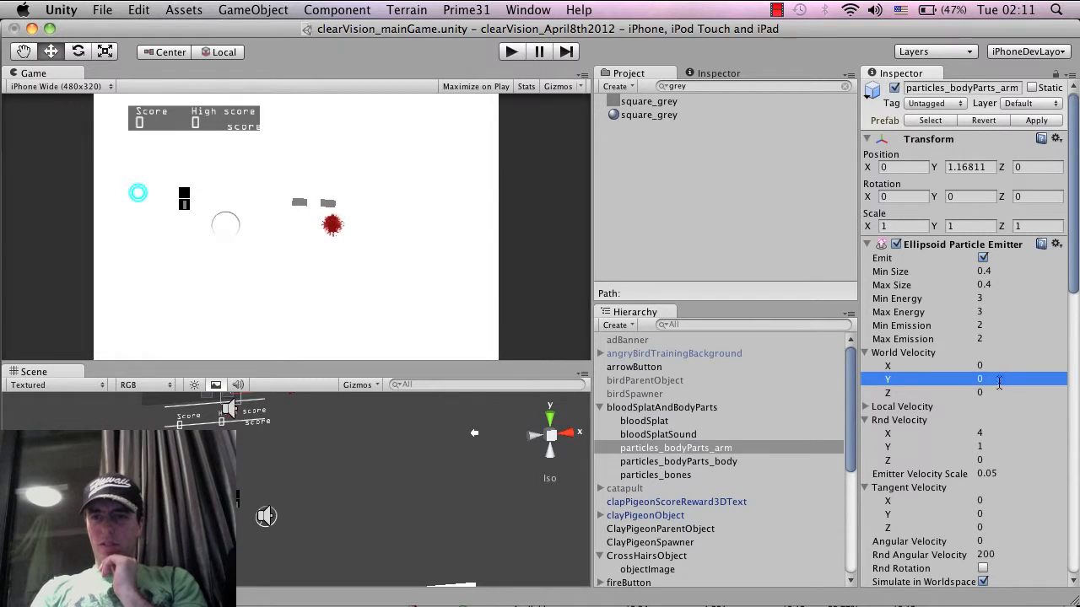
Try a random velocity of 4 and 8 on Y and 8 on X for the particles_bodyParts_arm emitter
{"action": "left_click", "coordinate": [995, 447]}
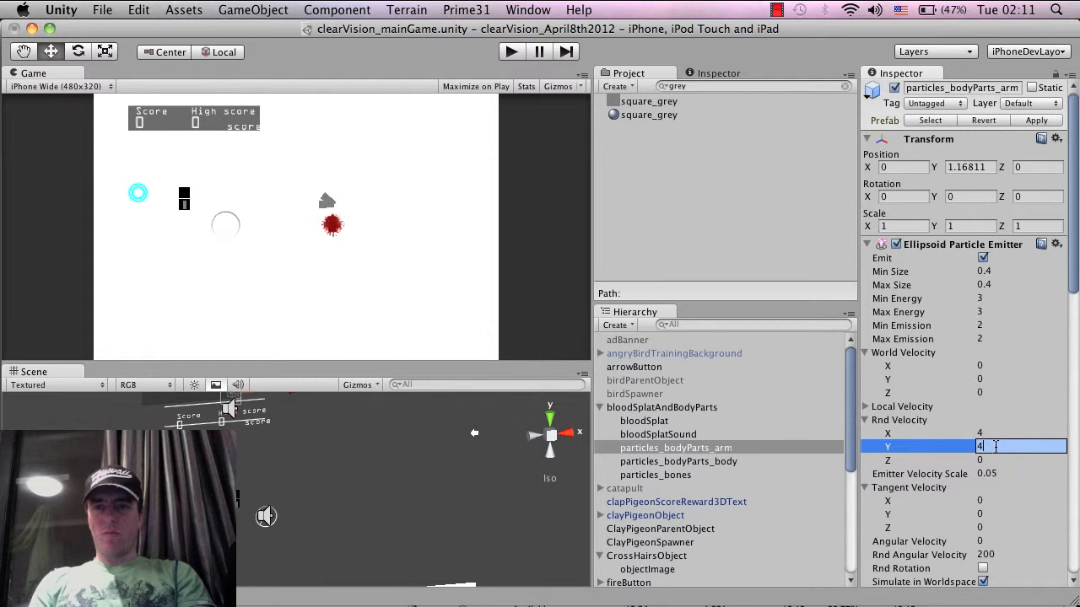
{"action": "key", "text": "Return"}
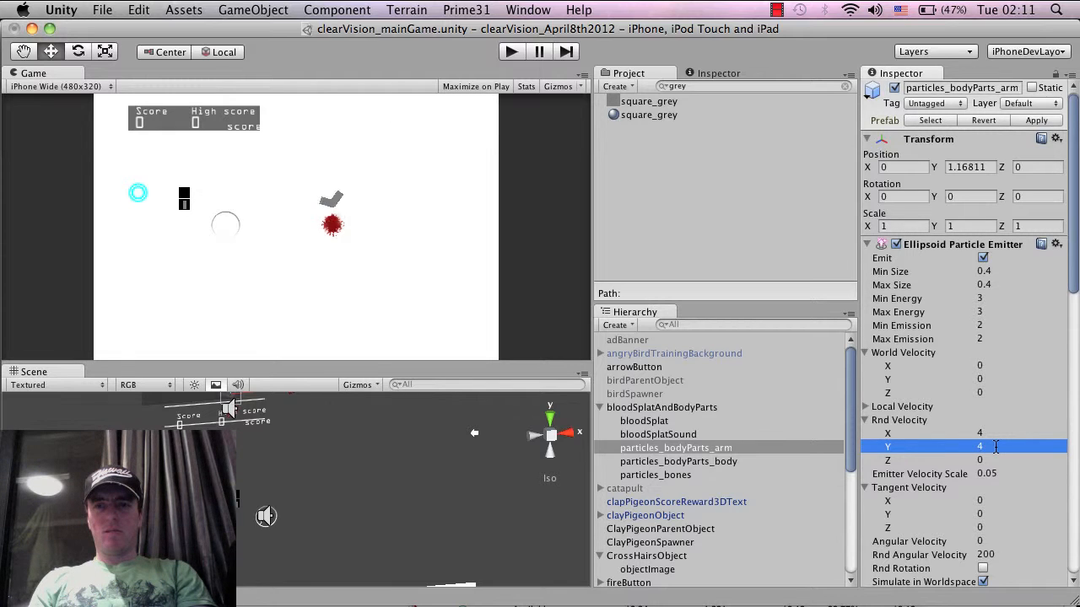
{"action": "left_click", "coordinate": [995, 447]}
{"action": "type", "text": "8"}
{"action": "key", "text": "Return"}
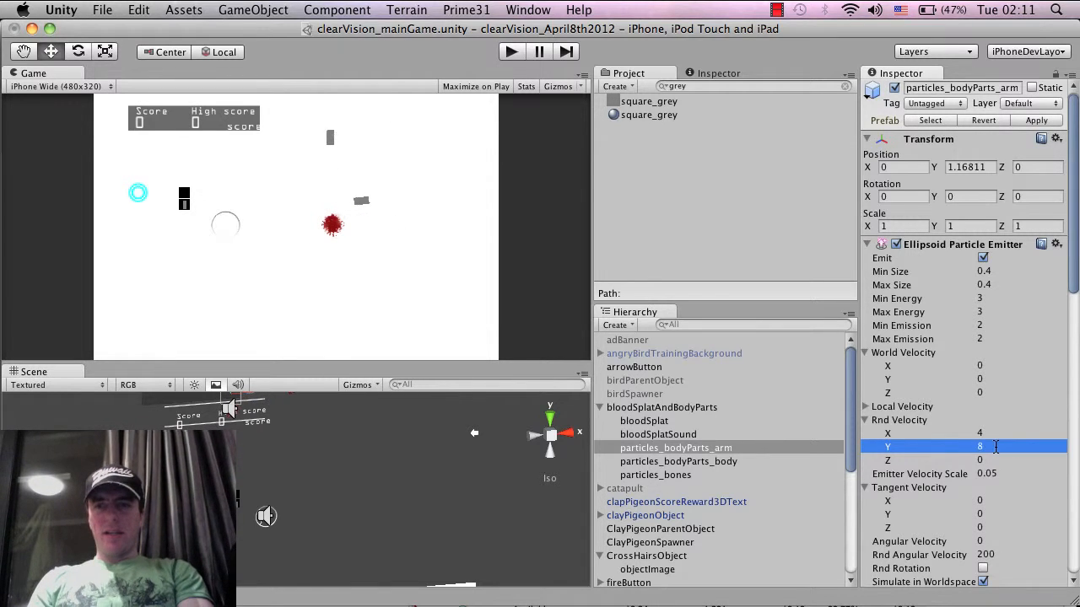
{"action": "key", "text": "Up"}
{"action": "type", "text": "8"}
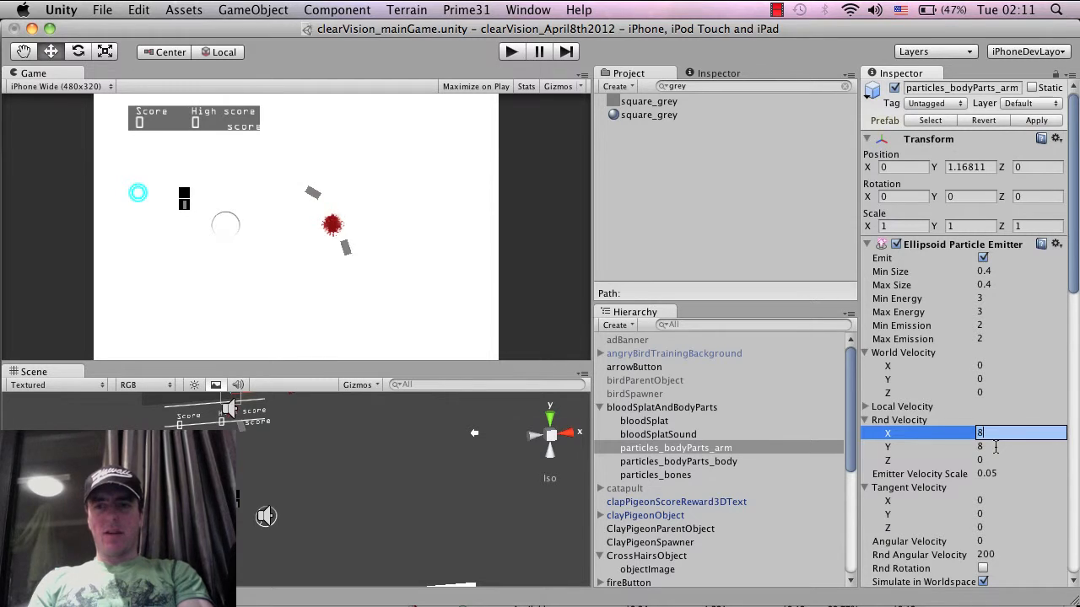
{"action": "key", "text": "Return"}
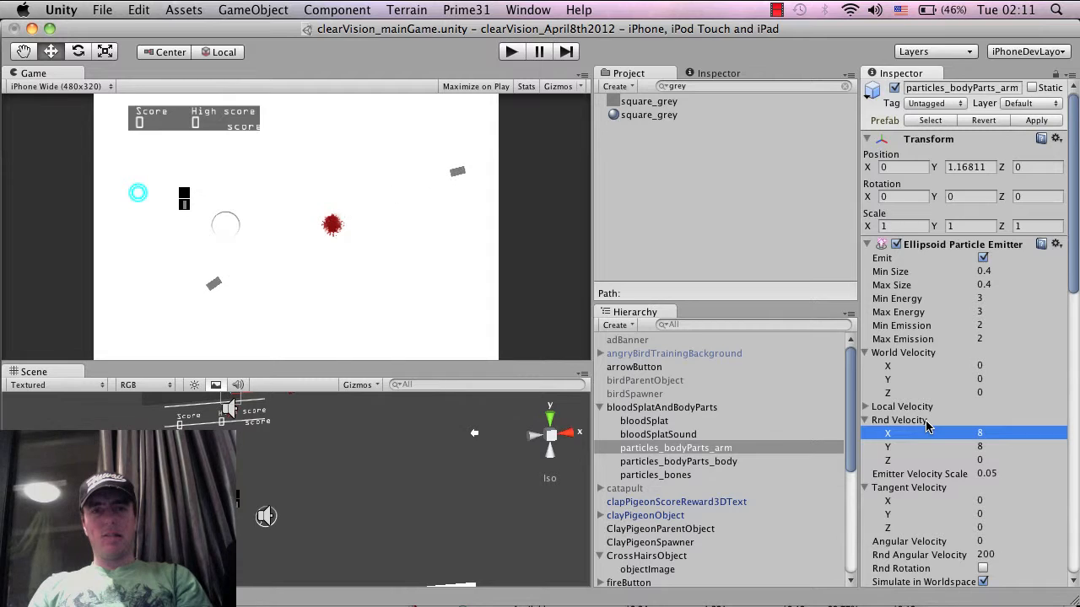
Set the random velocity of the particles_bodyParts_arm emitter to 12 on both X and Y
{"action": "scroll", "coordinate": [988, 419], "scroll_direction": "down", "scroll_amount": 1}
{"action": "left_click", "coordinate": [985, 419]}
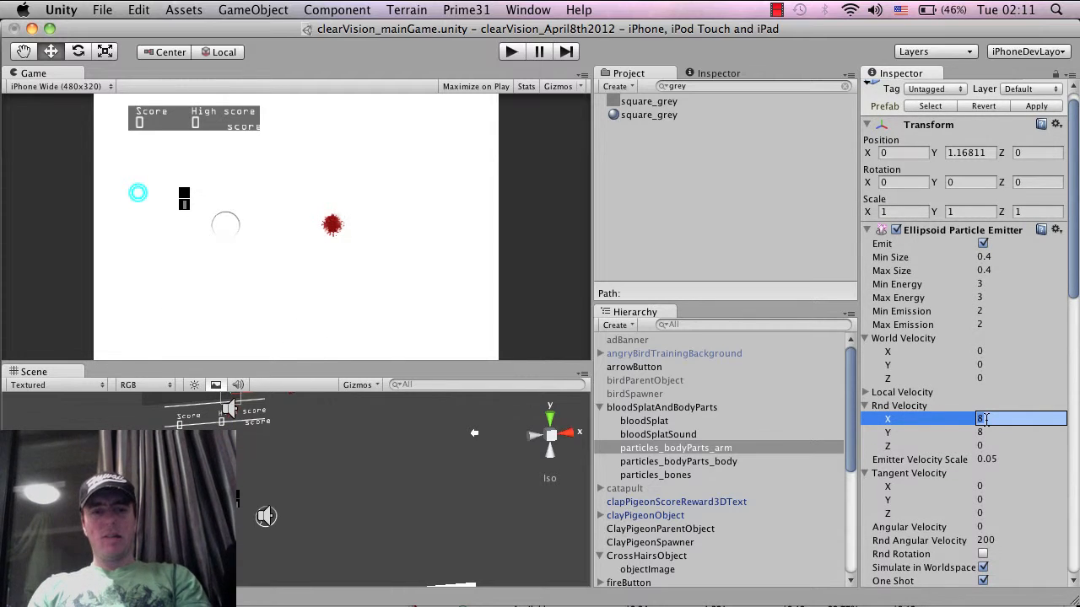
{"action": "type", "text": "12"}
{"action": "key", "text": "Tab"}
{"action": "type", "text": "12"}
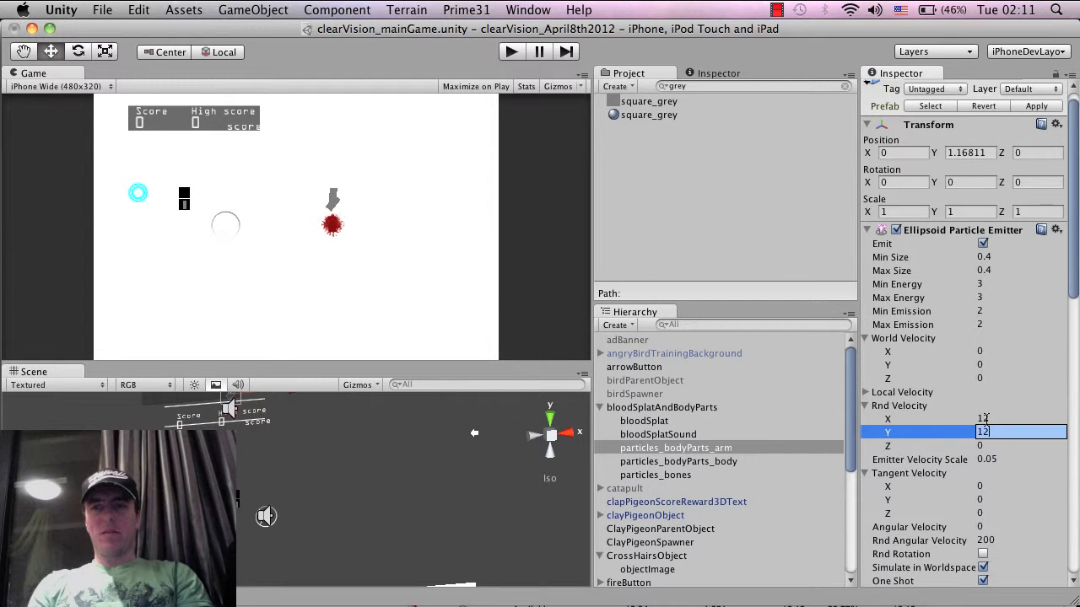
{"action": "key", "text": "Return"}
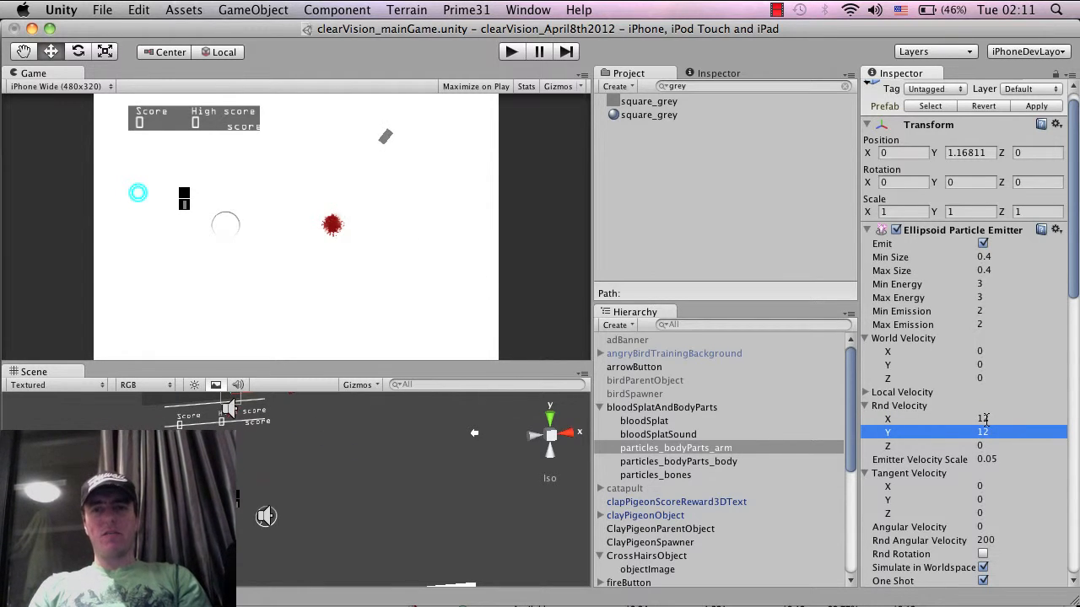
Set both the minimum and maximum particle size of the particles_bodyParts_arm emitter to 0.3
{"action": "left_click", "coordinate": [1015, 258]}
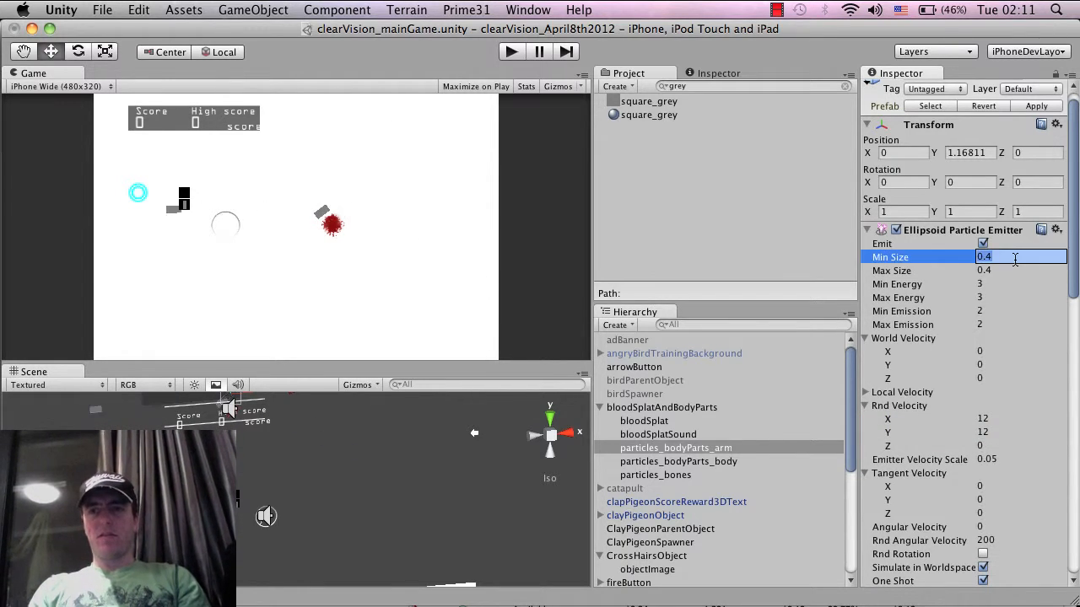
{"action": "type", "text": "0.3"}
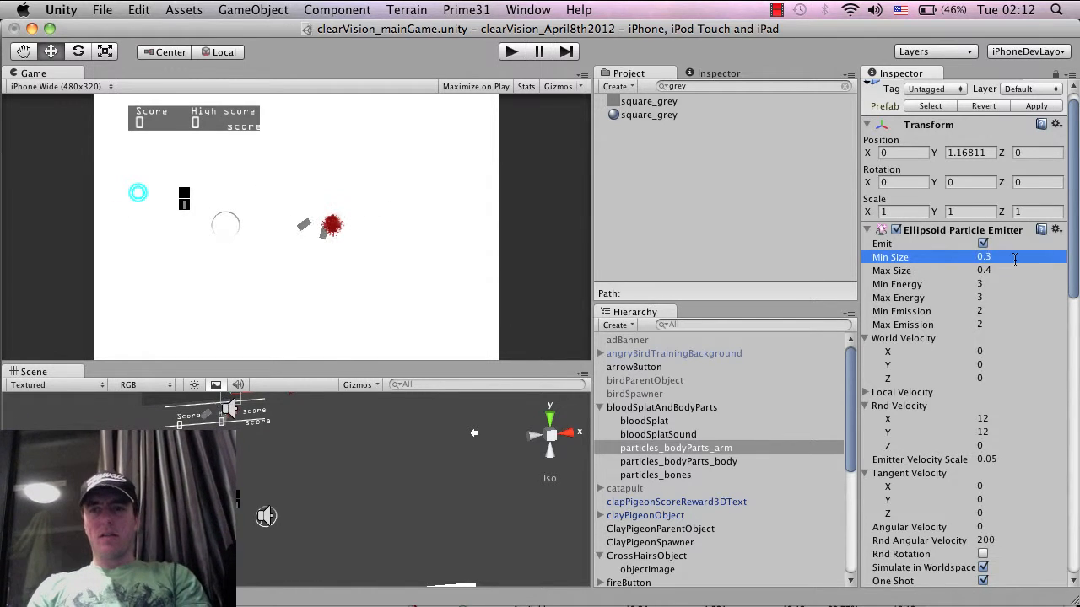
{"action": "key", "text": "Tab"}
{"action": "key", "text": "Right"}
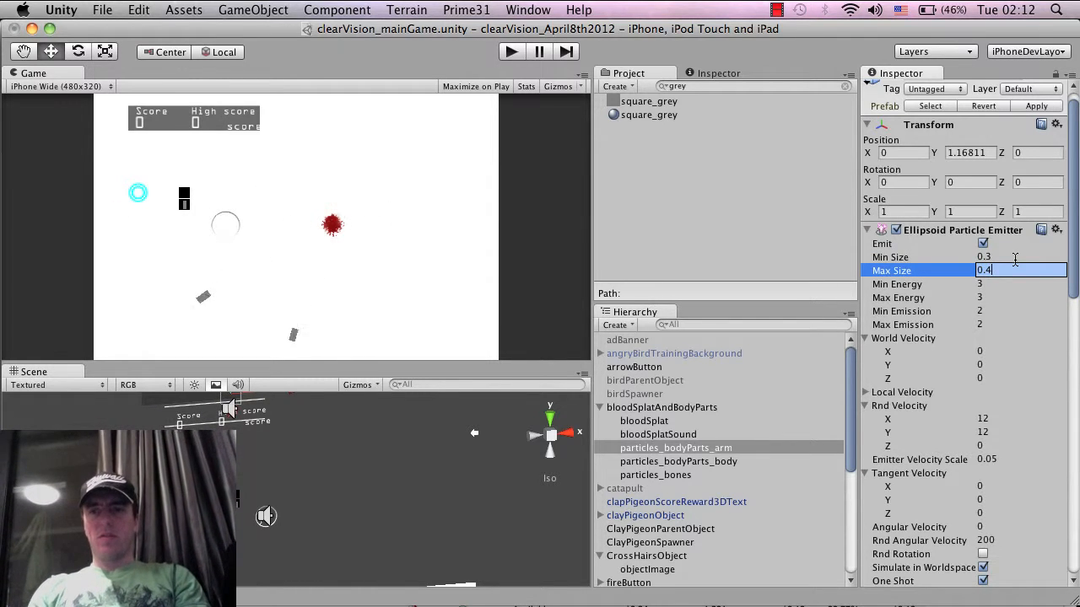
{"action": "key", "text": "Return"}
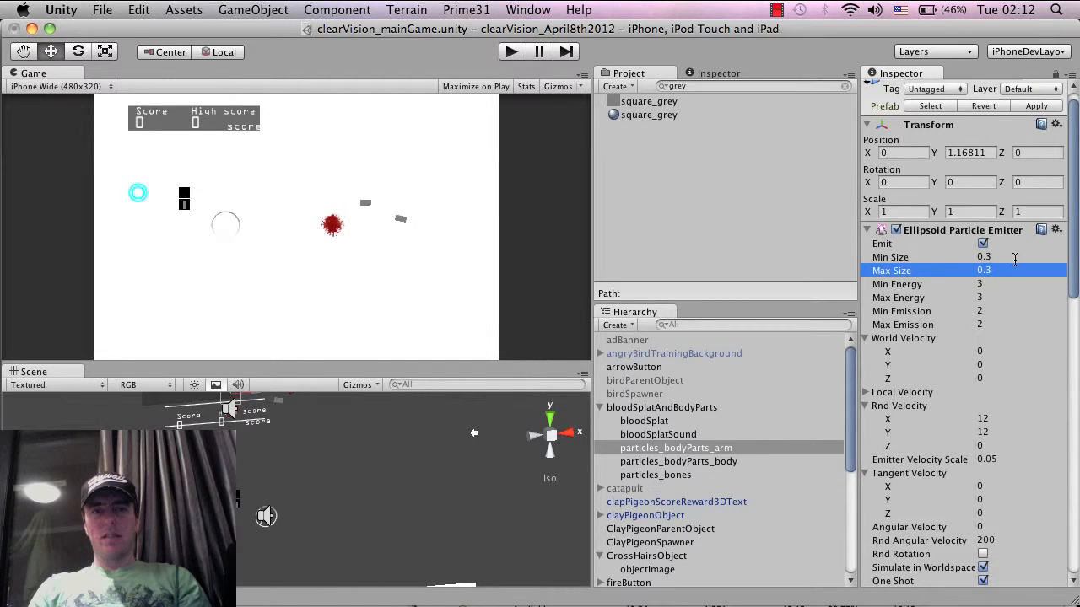
{"action": "left_click", "coordinate": [711, 434]}
{"action": "left_click", "coordinate": [707, 462]}
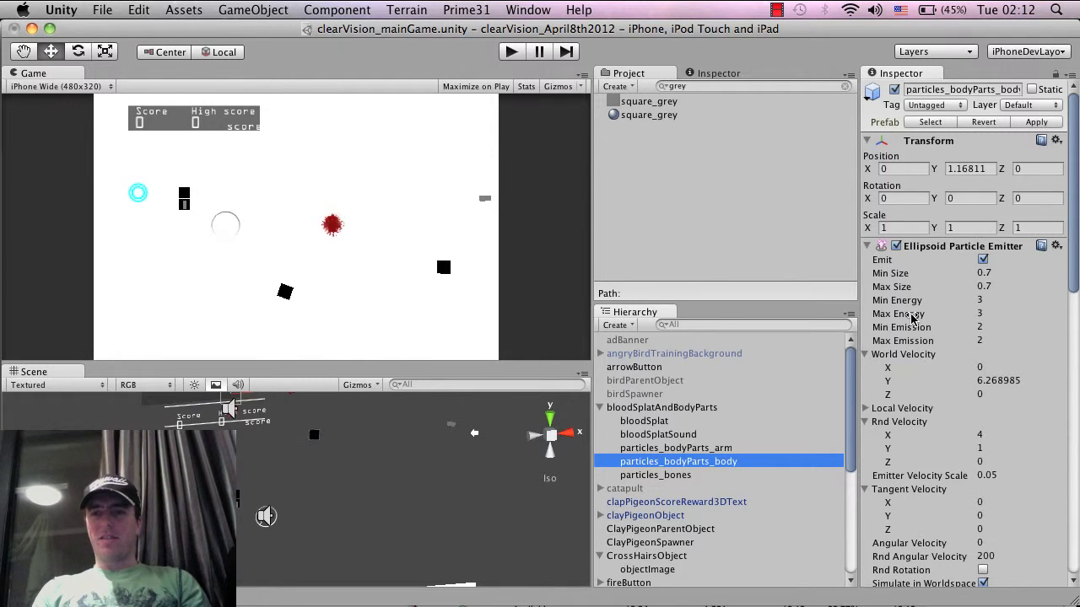
{"action": "scroll", "coordinate": [911, 318], "scroll_direction": "down", "scroll_amount": 8}
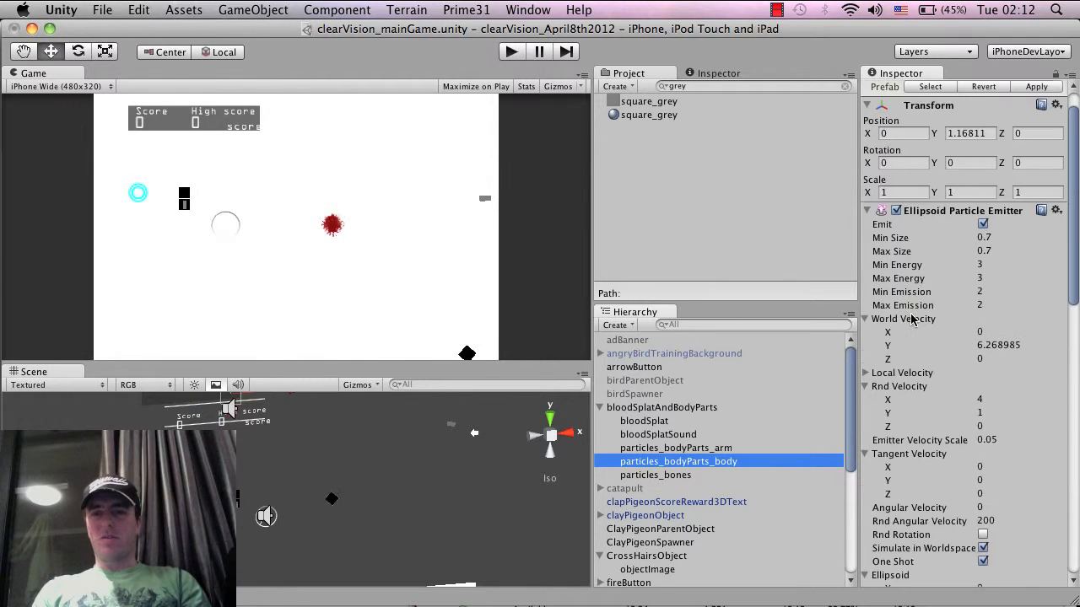
Search the project for "bloodSplatAndBodyParts" and update the BloodSplatAndBodyParts prefab with the edited scene object
{"action": "left_click", "coordinate": [658, 406]}
{"action": "left_click", "coordinate": [656, 408]}
{"action": "key", "text": "super+c"}
{"action": "key", "text": "Escape"}
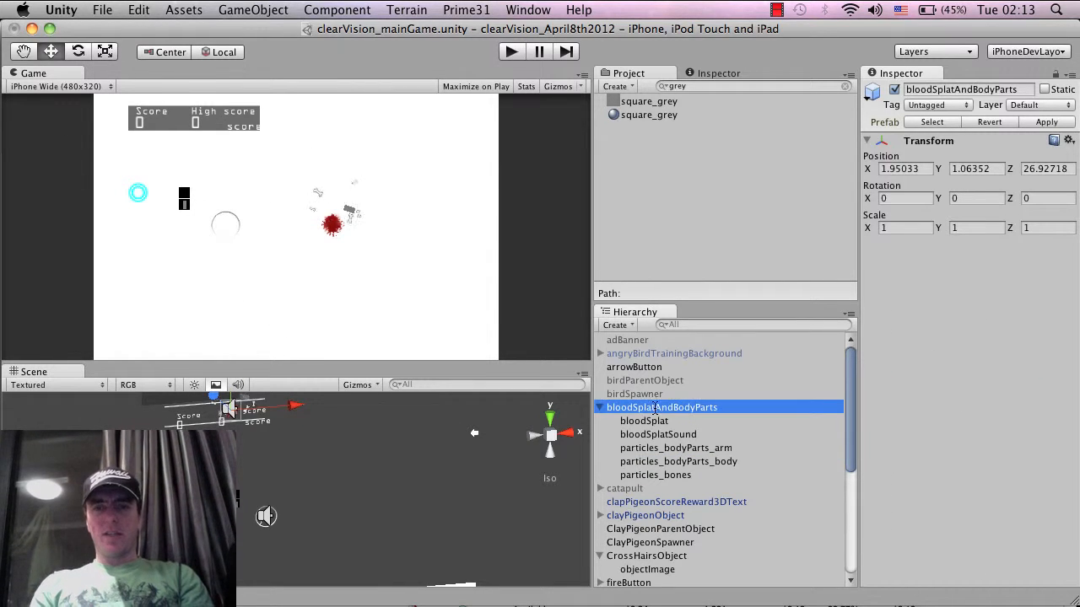
{"action": "left_click", "coordinate": [710, 87]}
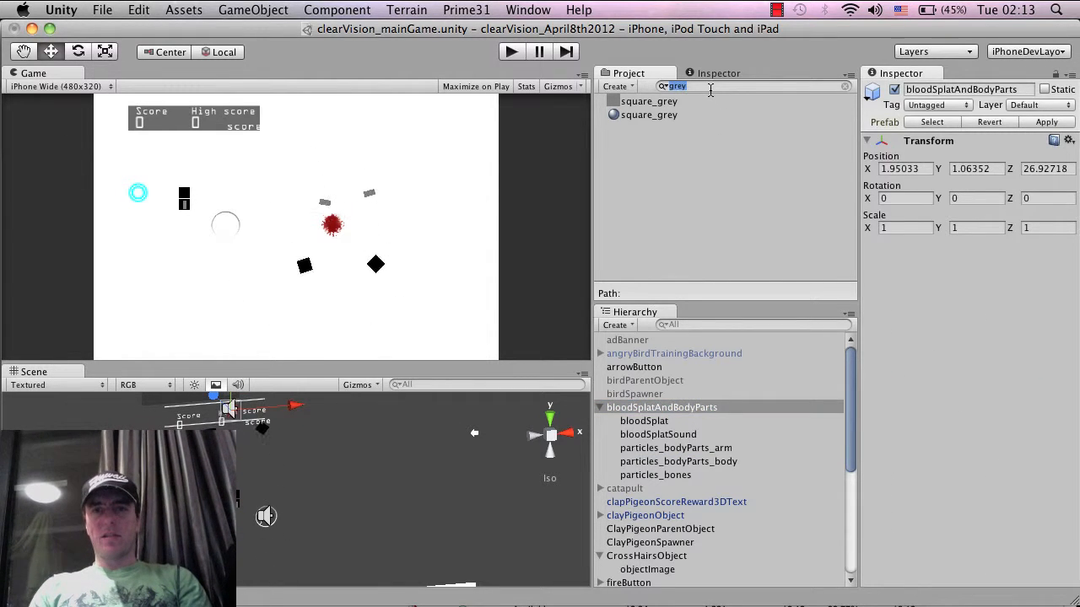
{"action": "key", "text": "super+v"}
{"action": "left_click_drag", "start_coordinate": [662, 409], "coordinate": [710, 103]}
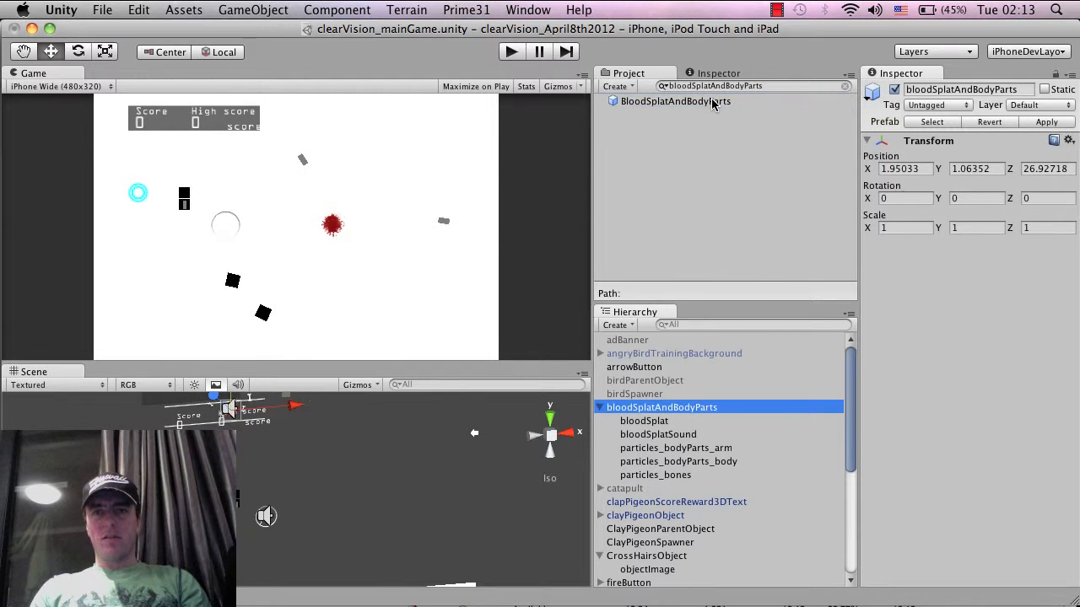
Play-test the game twice, shooting the target in each run to check the new hit effect
{"action": "left_click", "coordinate": [511, 52]}
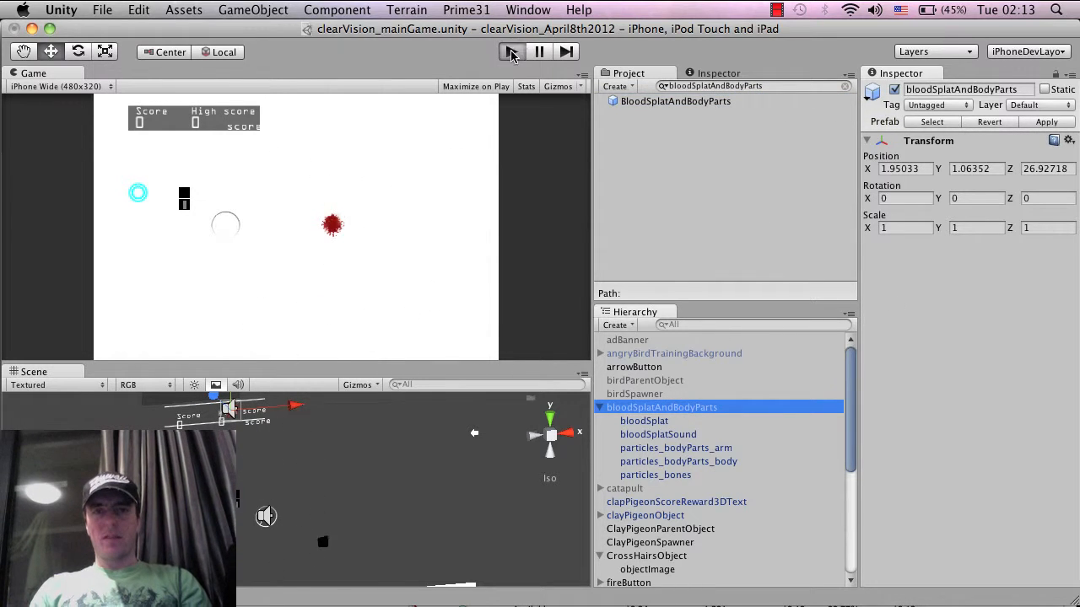
{"action": "left_click", "coordinate": [309, 272]}
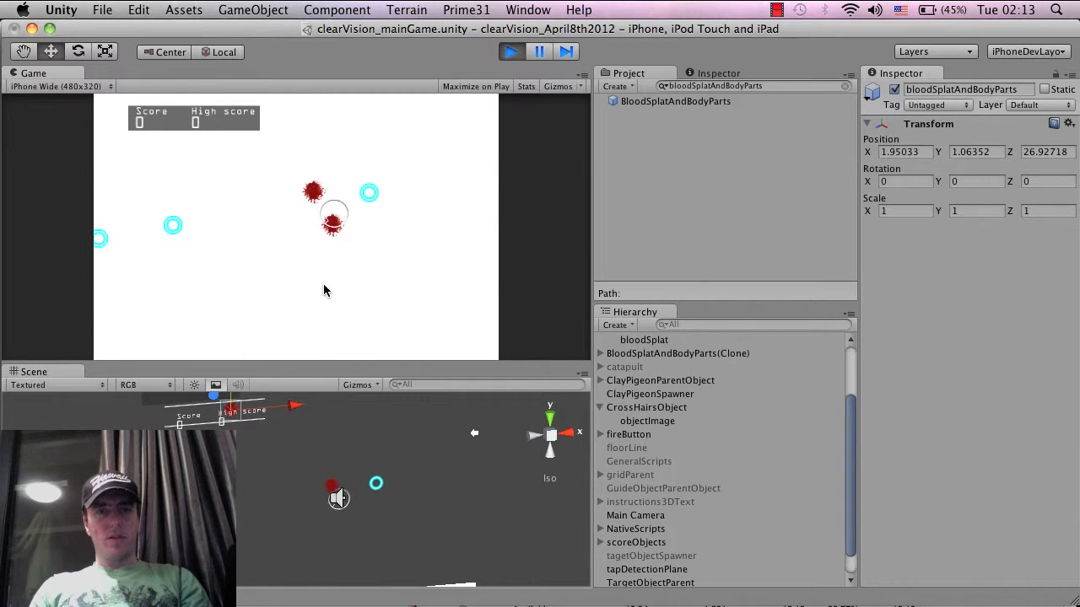
{"action": "left_click", "coordinate": [510, 52]}
{"action": "left_click", "coordinate": [509, 52]}
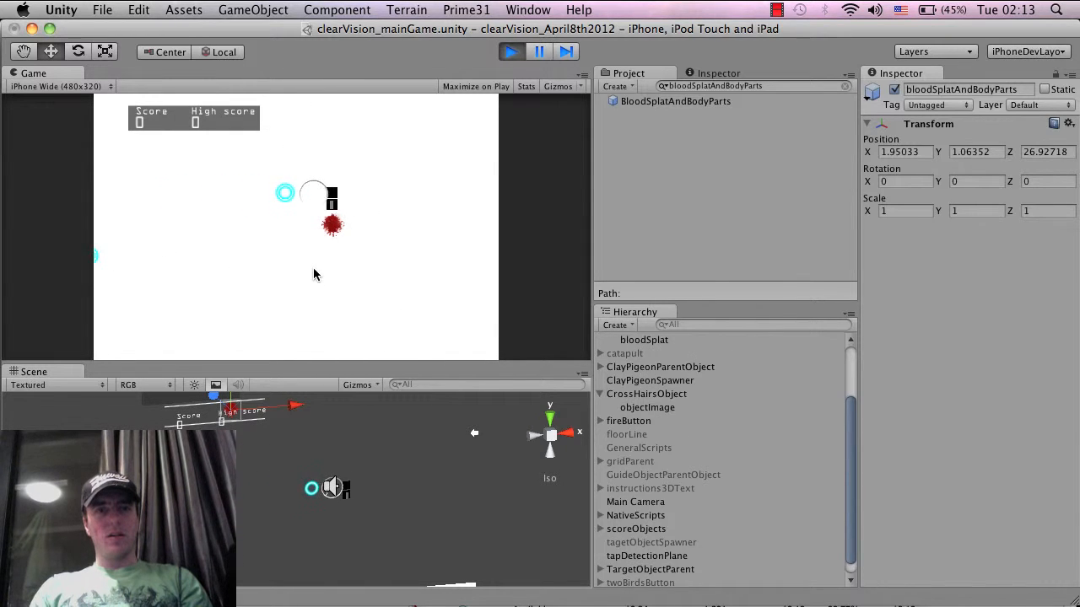
{"action": "left_click", "coordinate": [384, 267]}
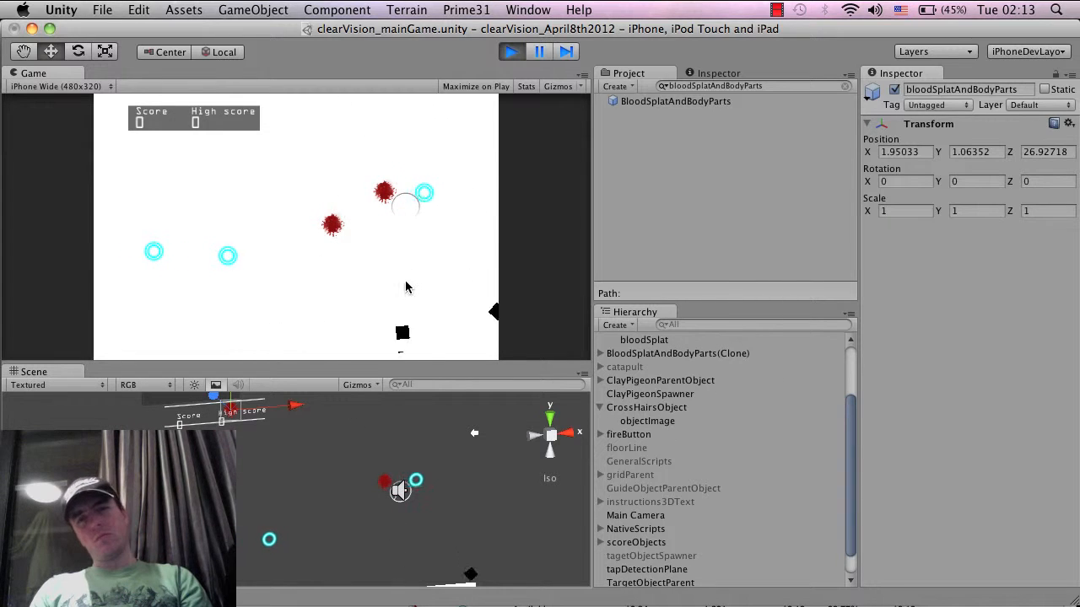
{"action": "left_click", "coordinate": [512, 54]}
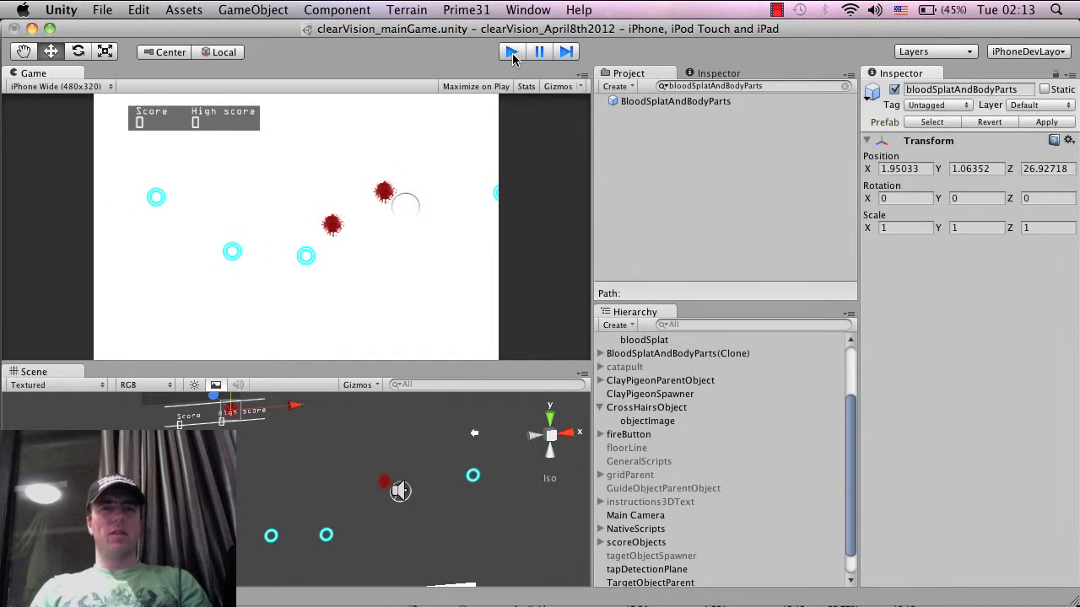
Save the clearVision_mainGame scene and the project, repeating both saves to be safe
{"action": "left_click", "coordinate": [114, 8]}
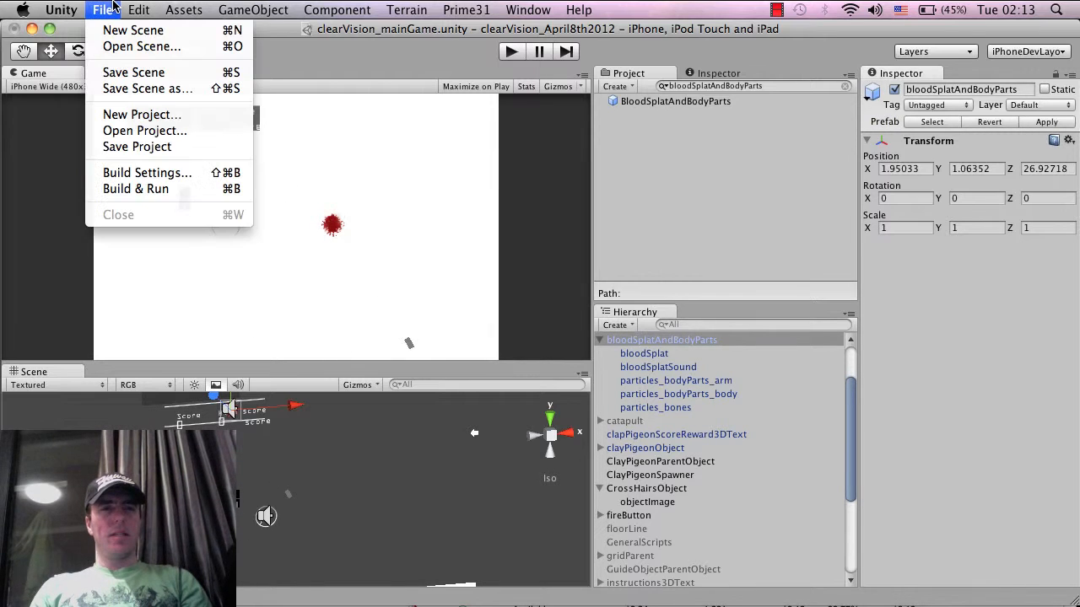
{"action": "left_click", "coordinate": [114, 75]}
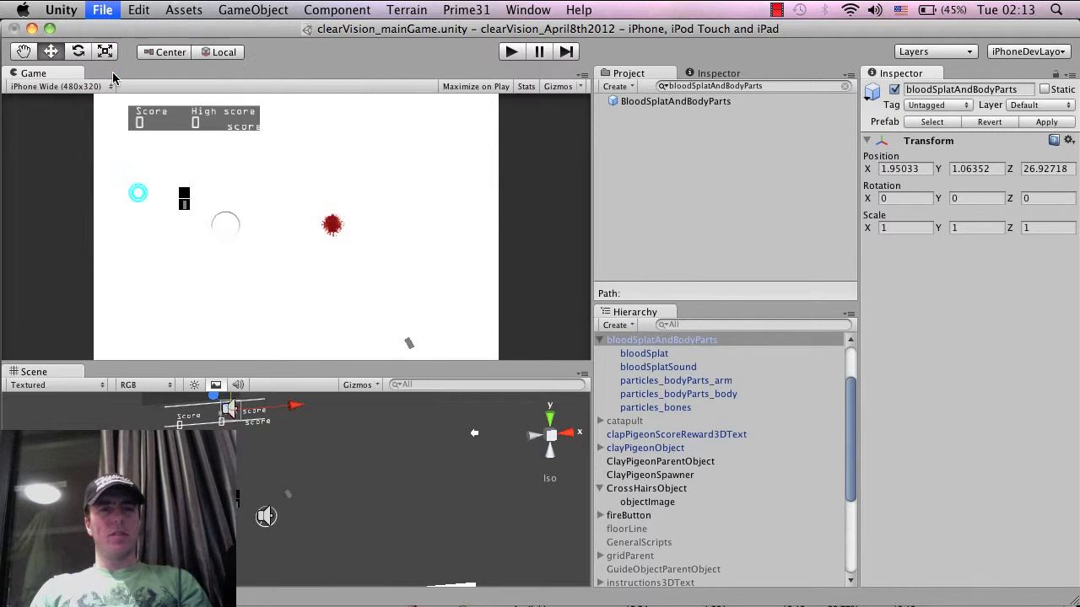
{"action": "left_click", "coordinate": [108, 9]}
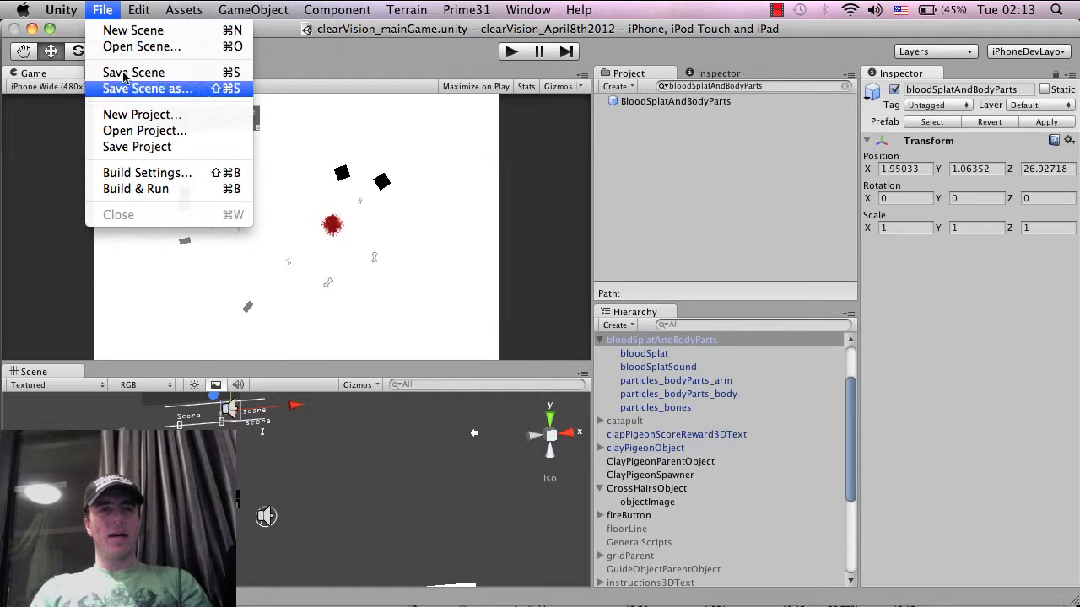
{"action": "left_click", "coordinate": [136, 146]}
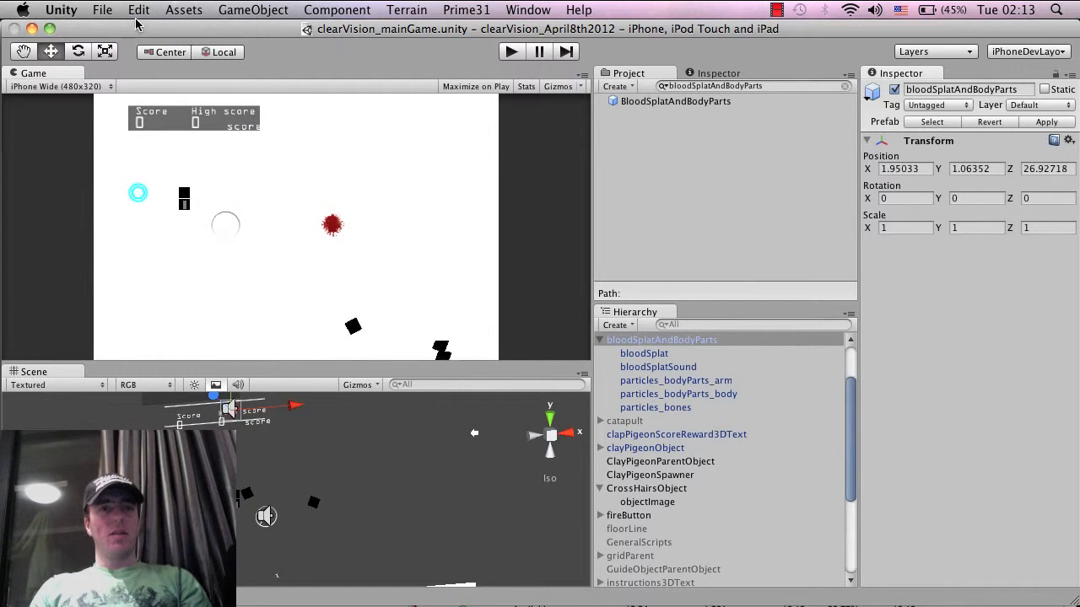
{"action": "left_click", "coordinate": [104, 10]}
{"action": "left_click", "coordinate": [126, 72]}
{"action": "left_click", "coordinate": [109, 9]}
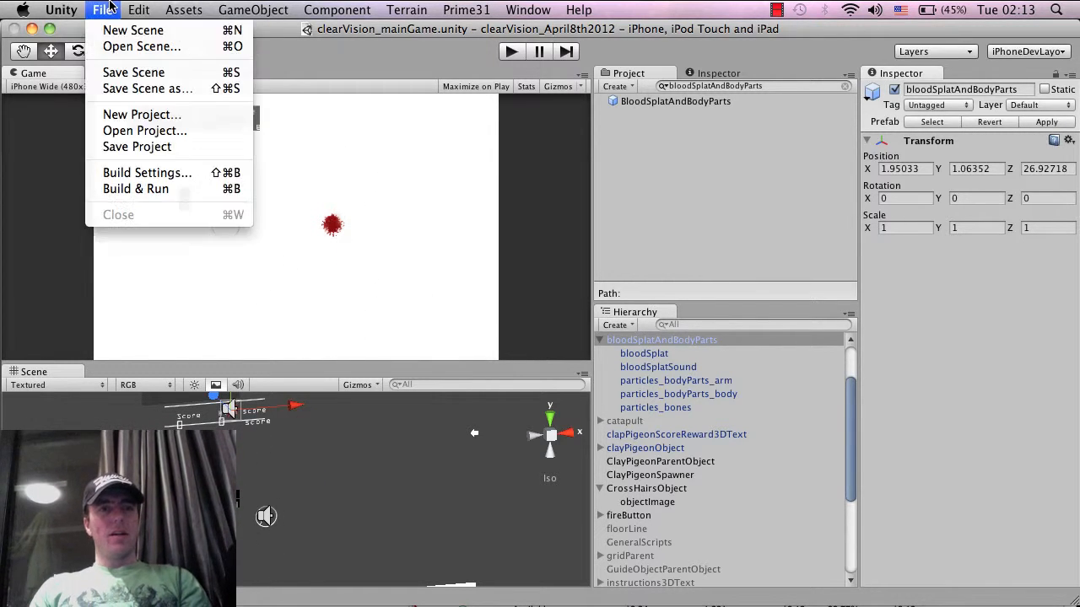
{"action": "left_click", "coordinate": [134, 147]}
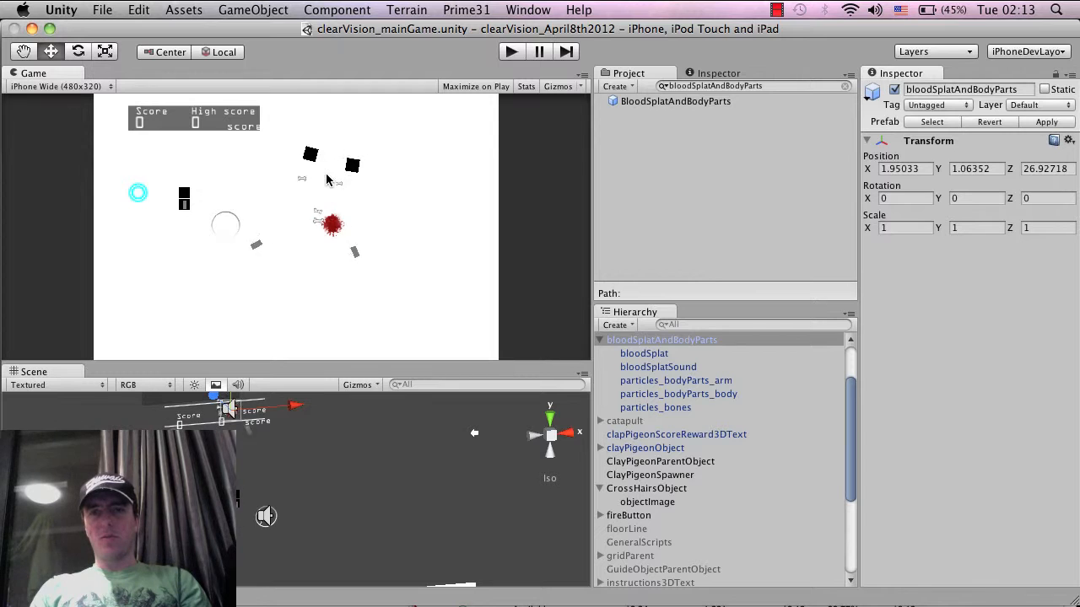
{"action": "left_click", "coordinate": [102, 9]}
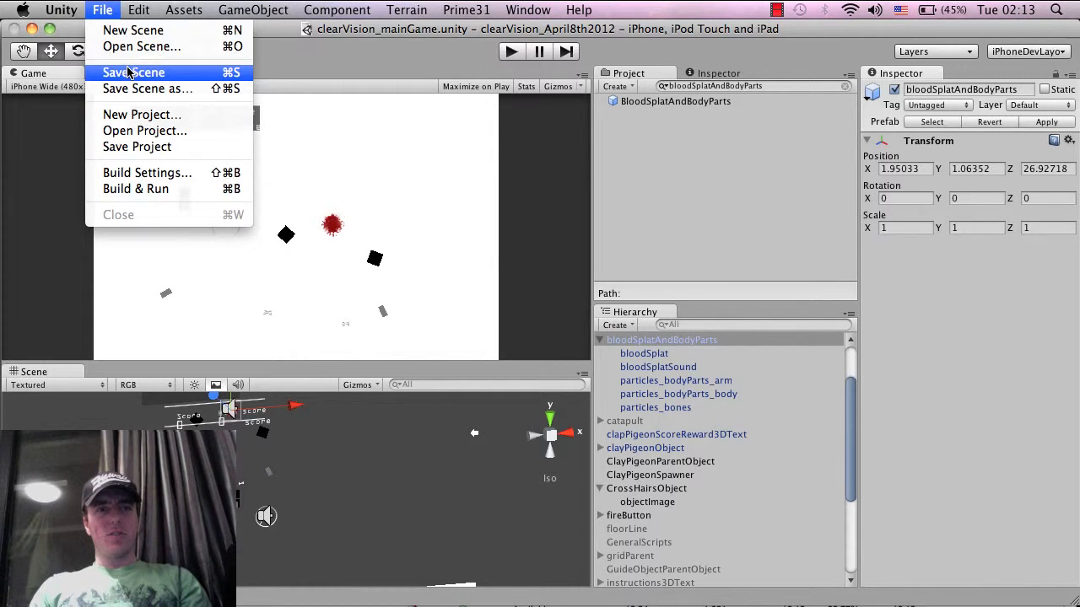
{"action": "left_click", "coordinate": [126, 73]}
{"action": "left_click", "coordinate": [102, 10]}
{"action": "left_click", "coordinate": [142, 148]}
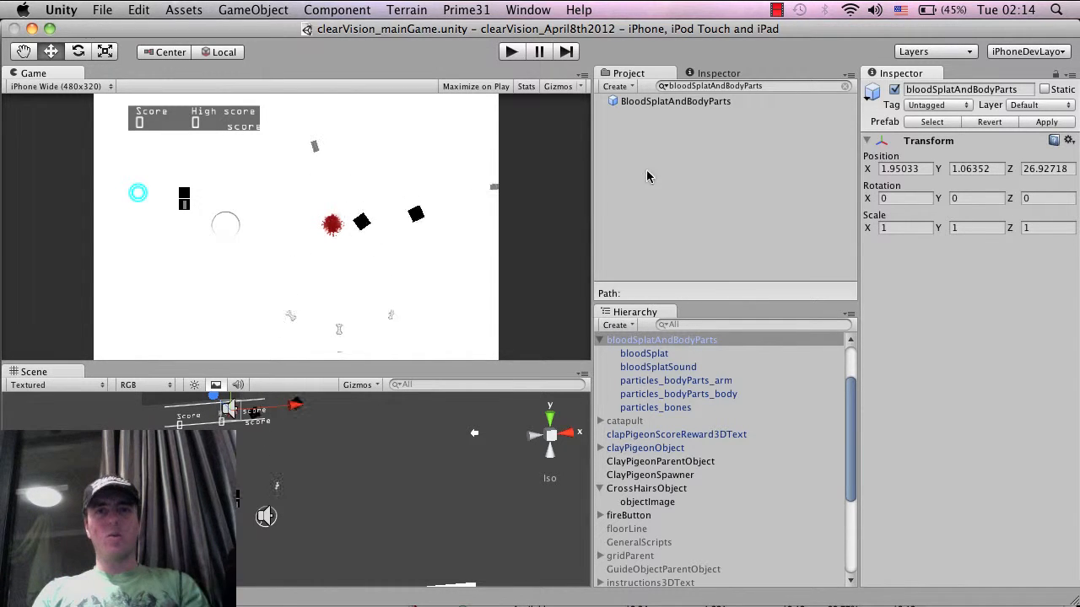
{"action": "left_click", "coordinate": [775, 8]}
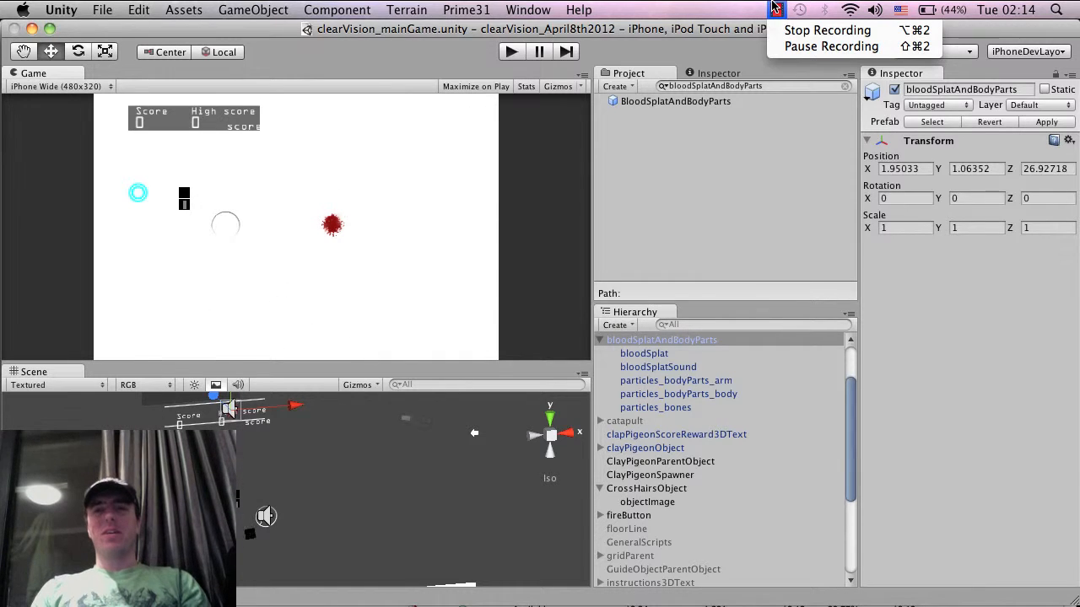